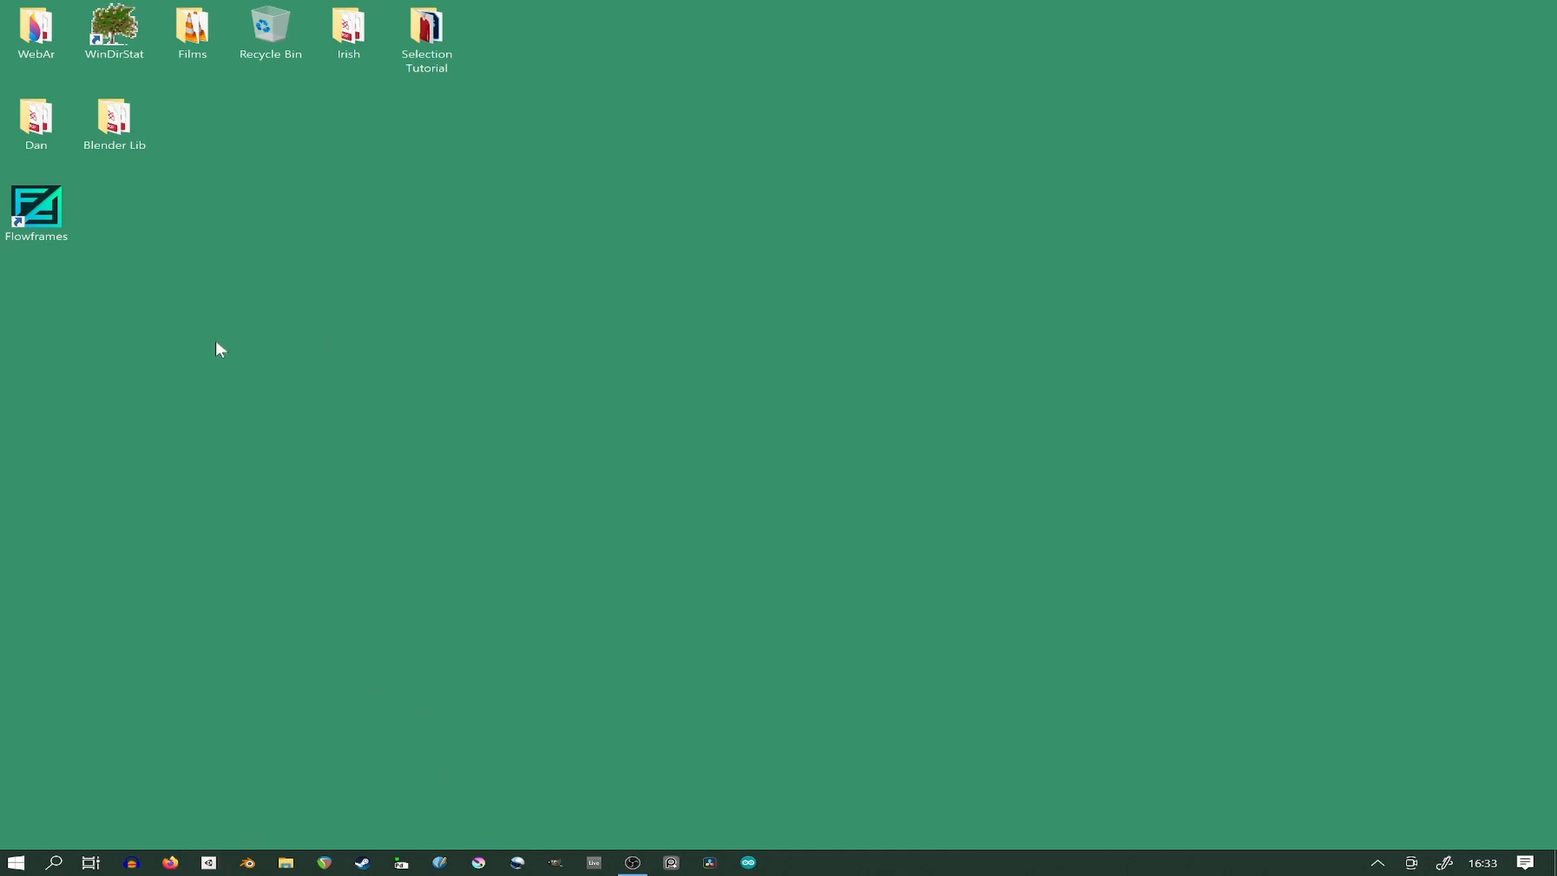
Create a desktop folder named "Black and White Image" and move it to a free spot beside the other icons.
key(ctrl+shift+n)
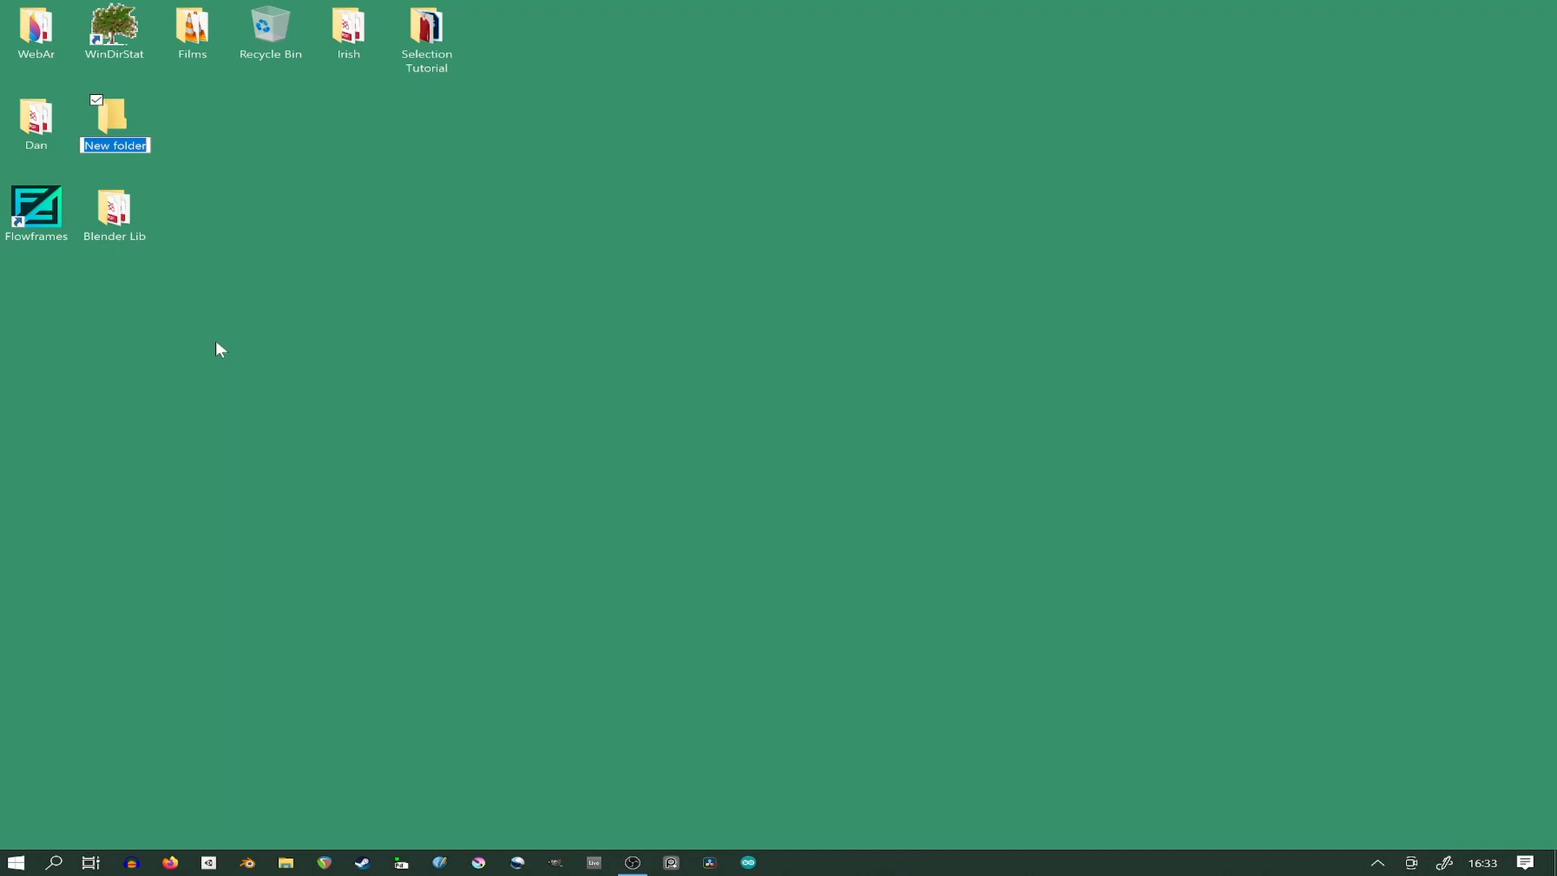
text(Black and White)
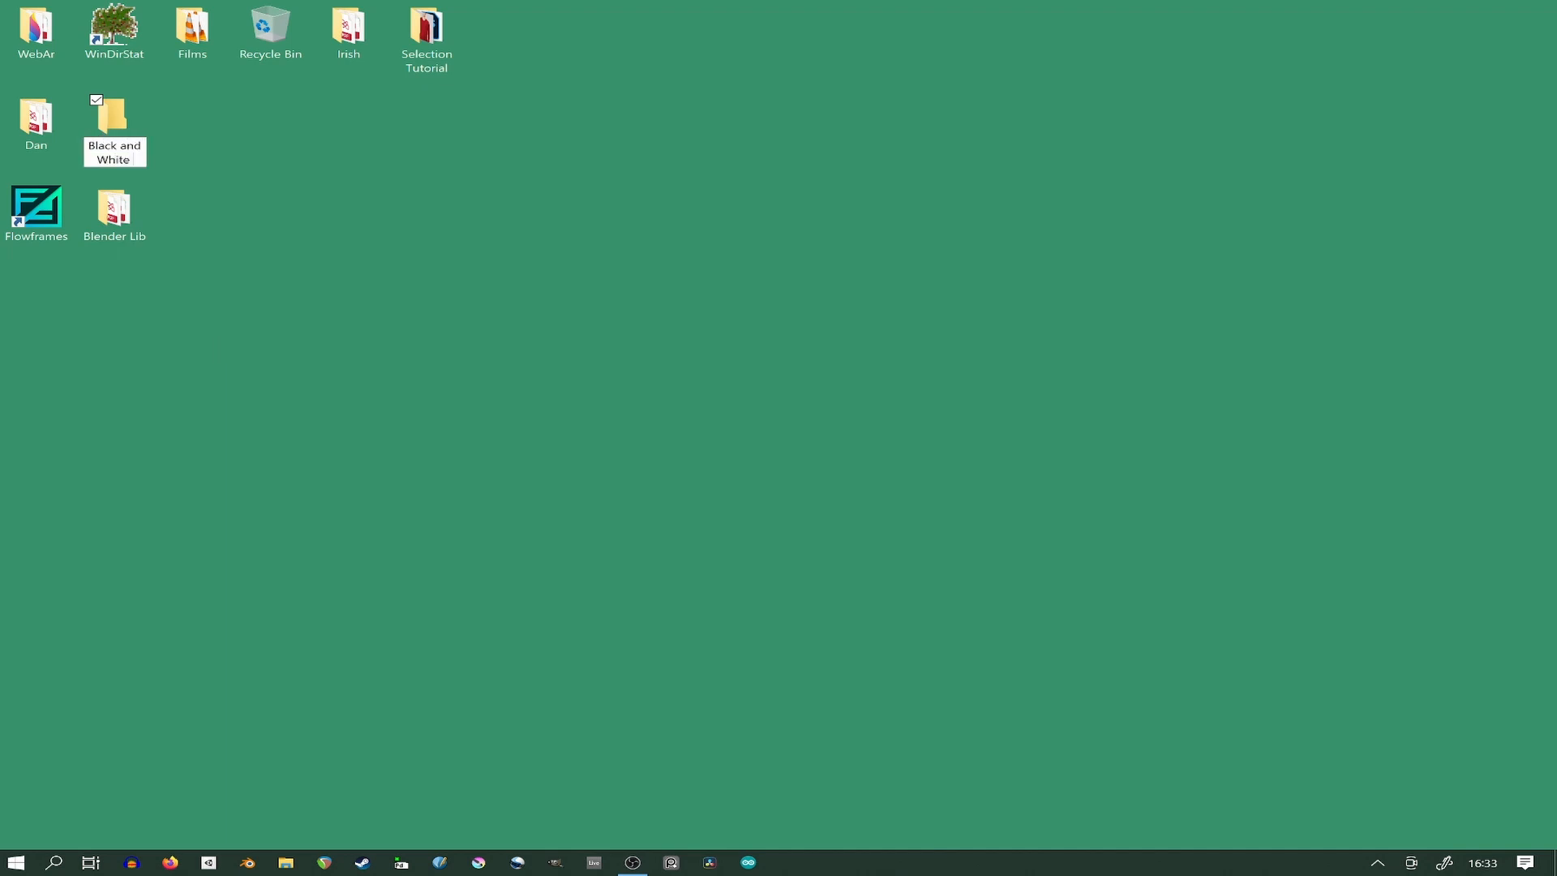
text( Image 2)
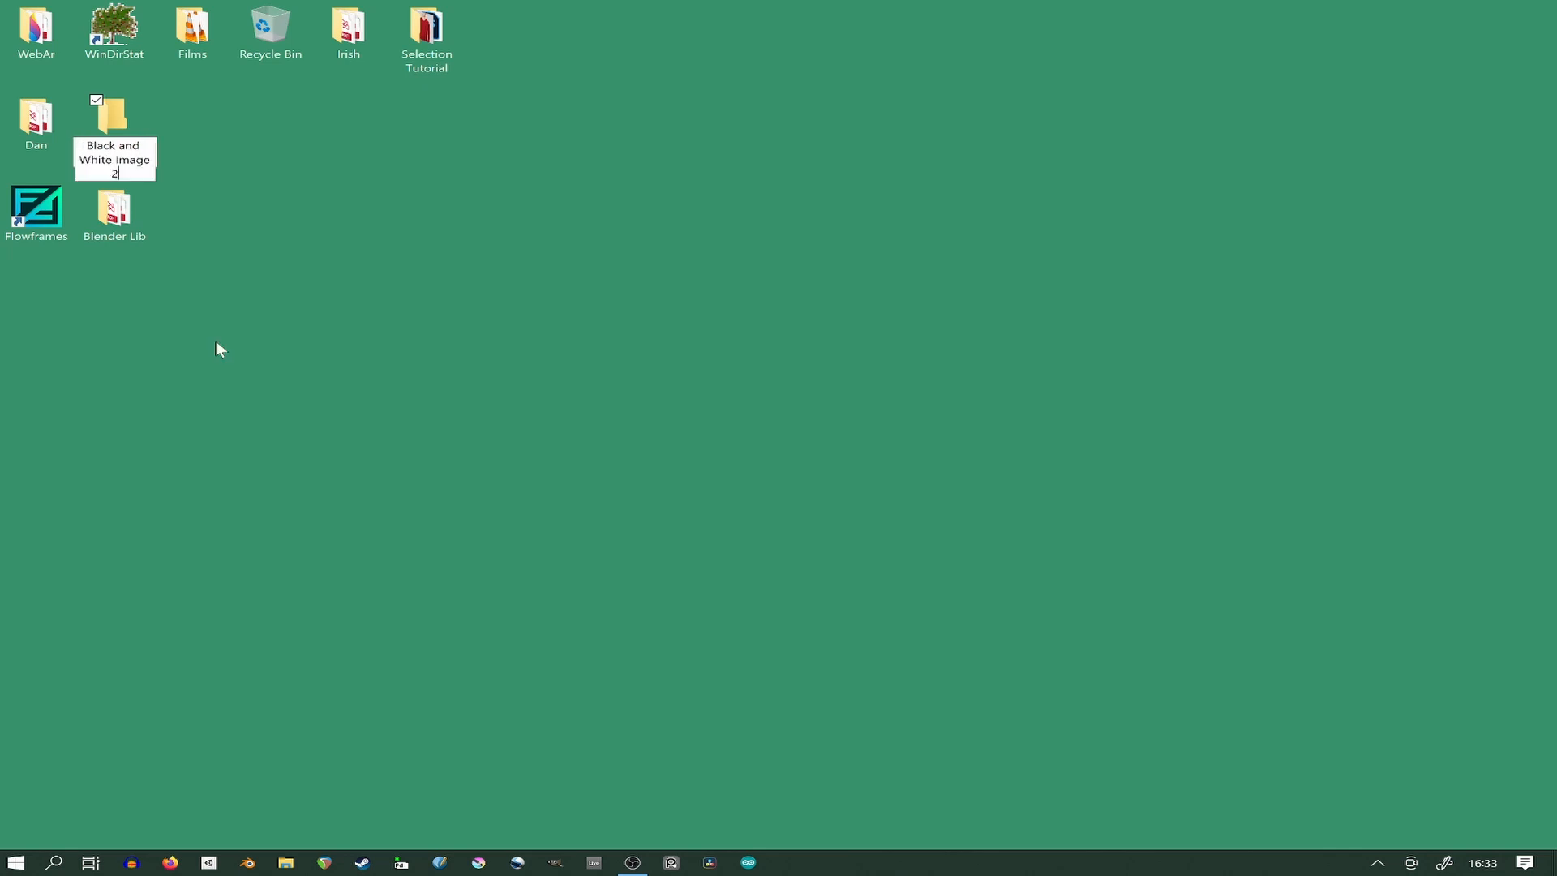
key(BackSpace)
key(Return)
drag(130, 126, 335, 202)
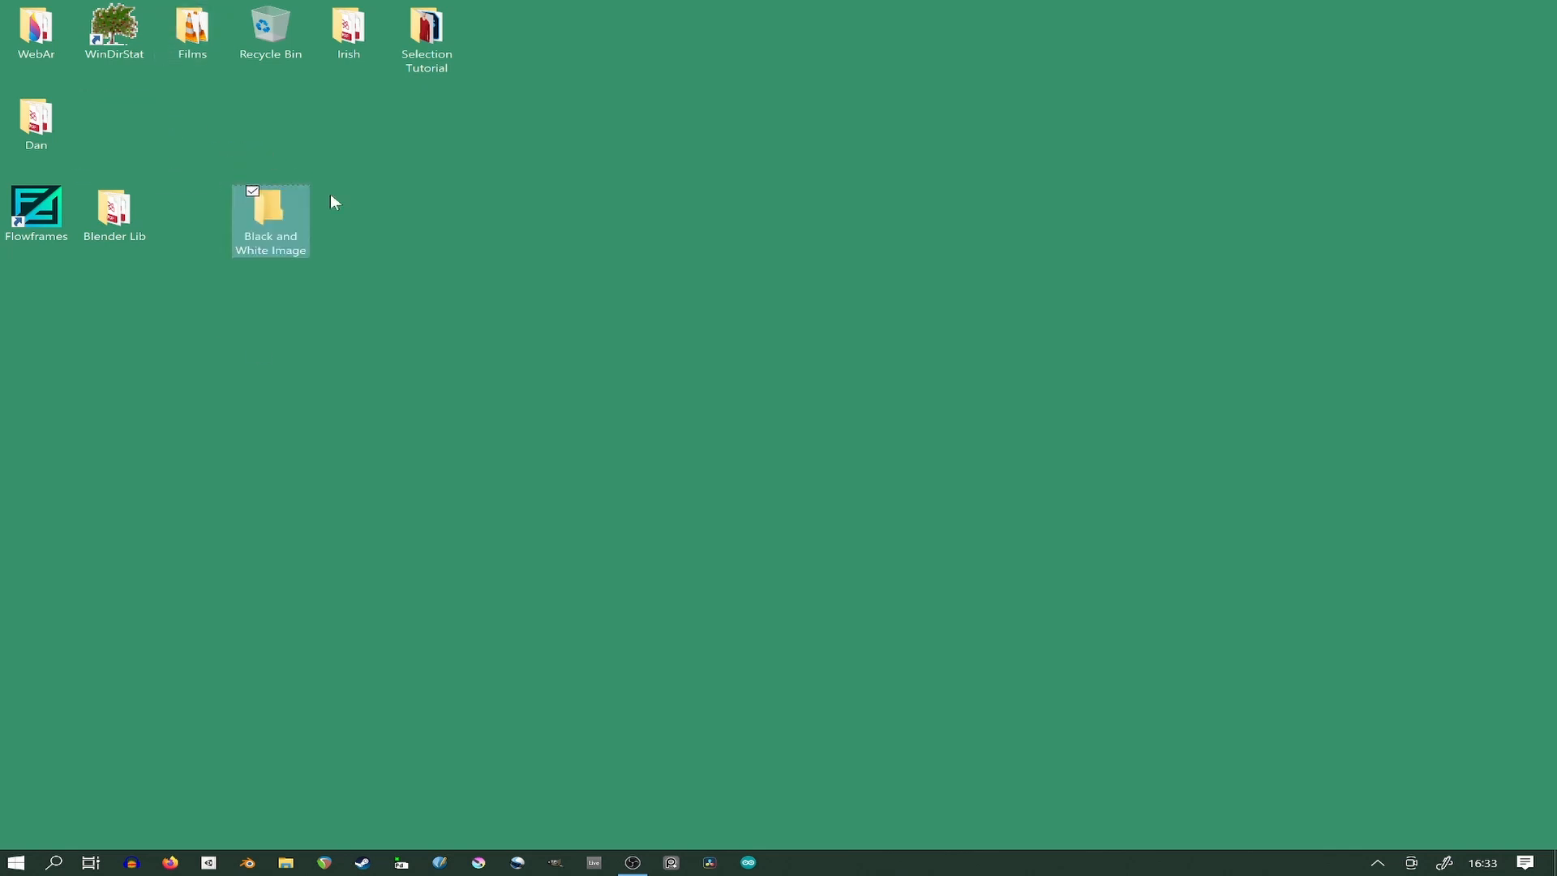
click(331, 195)
Inside the Black and White Image folder, create subfolders named Images and Project, and add a third subfolder with its name cleared.
double_click(306, 237)
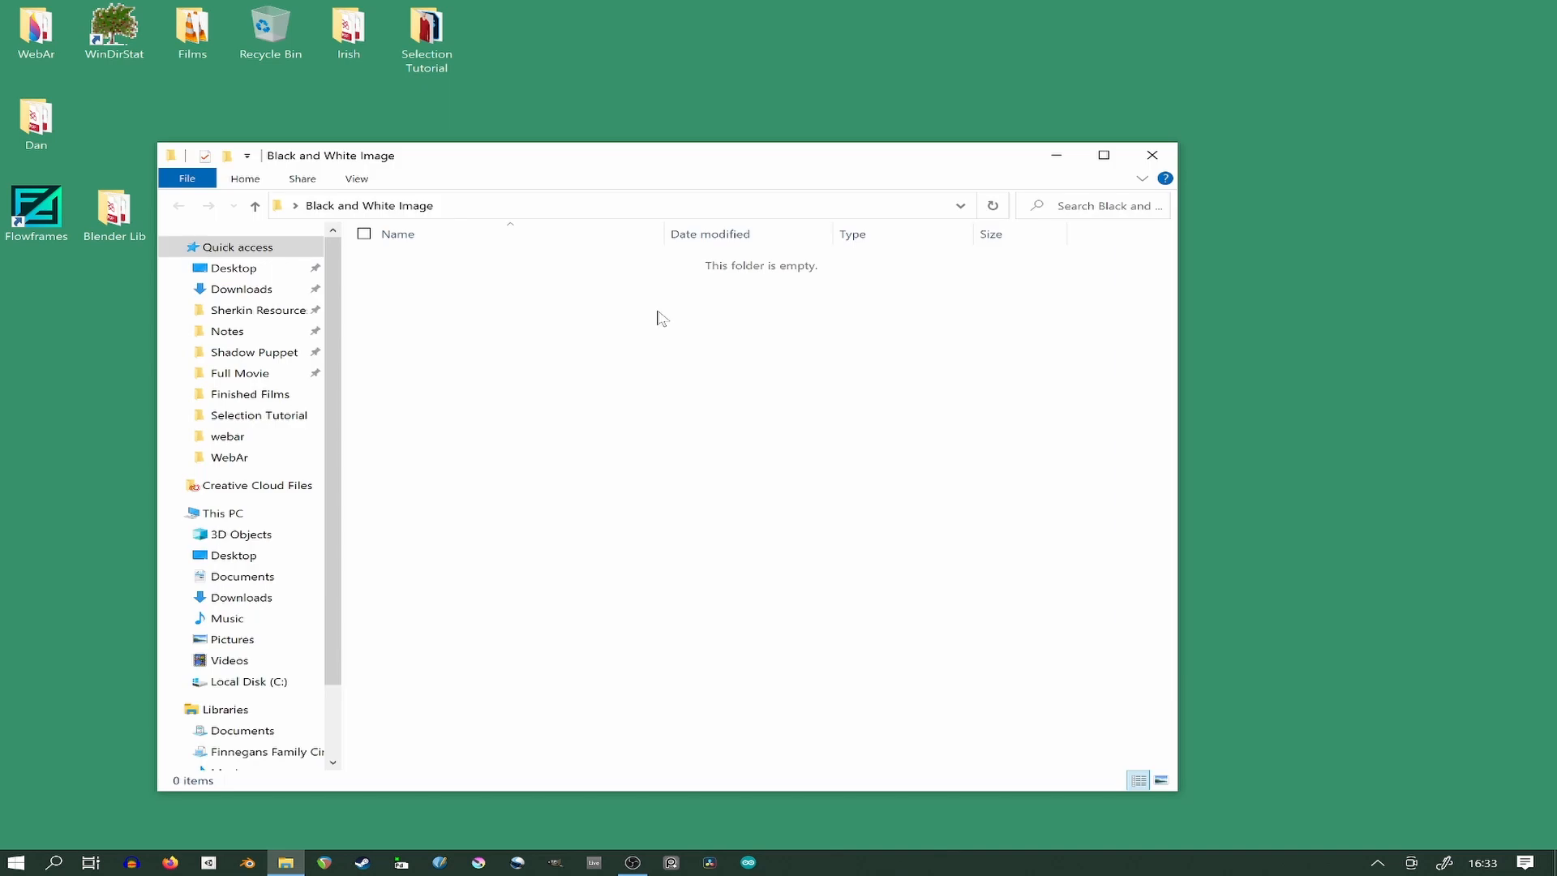
key(ctrl+shift+n)
text(Image)
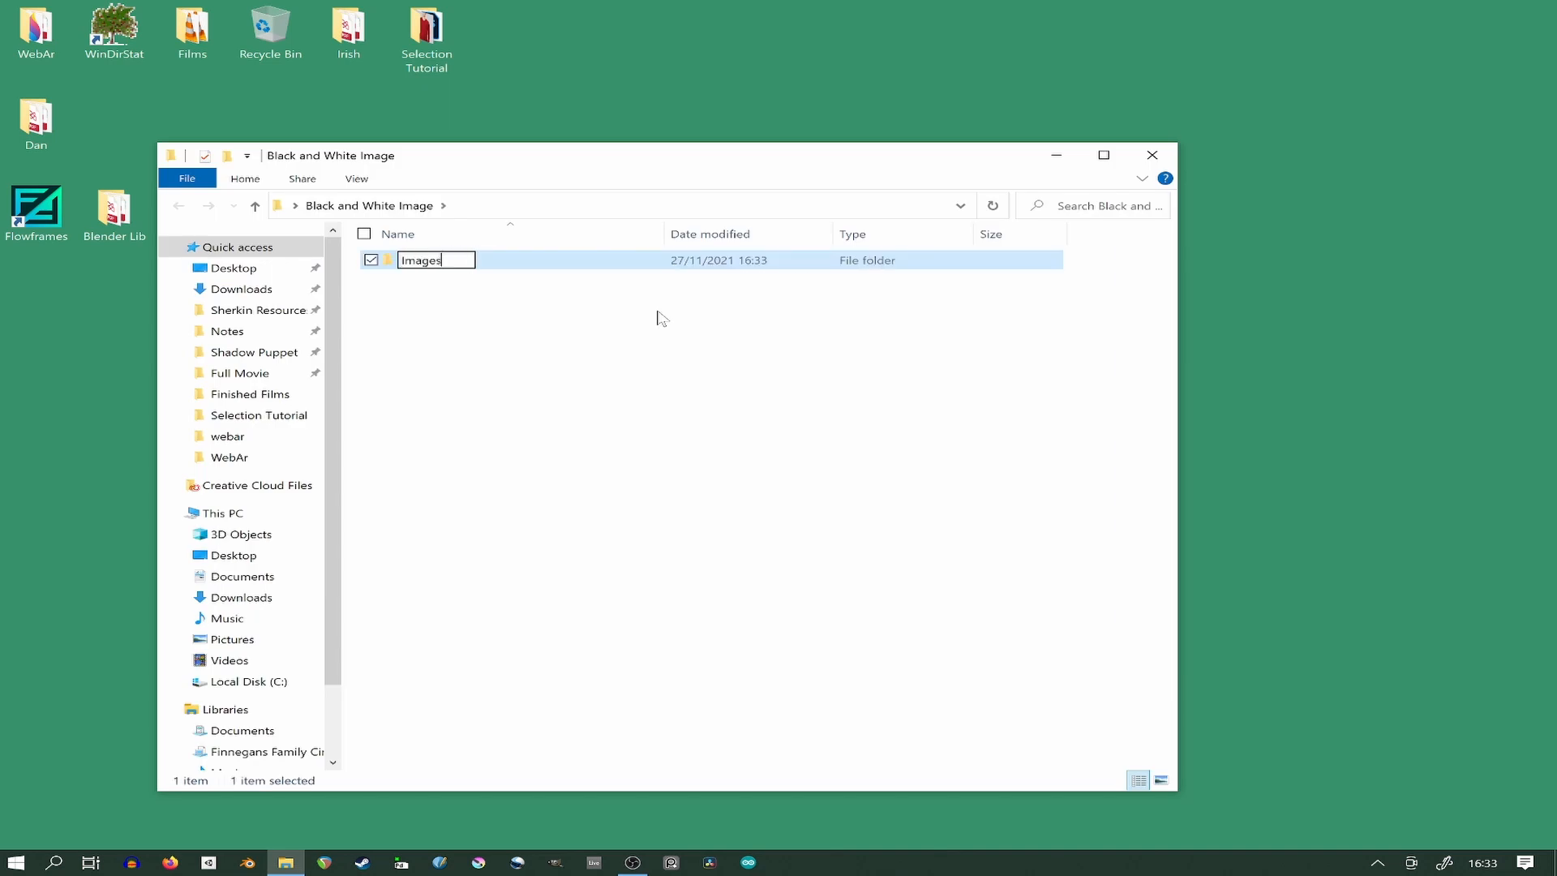
text(s)
key(Return)
key(ctrl+shift+n)
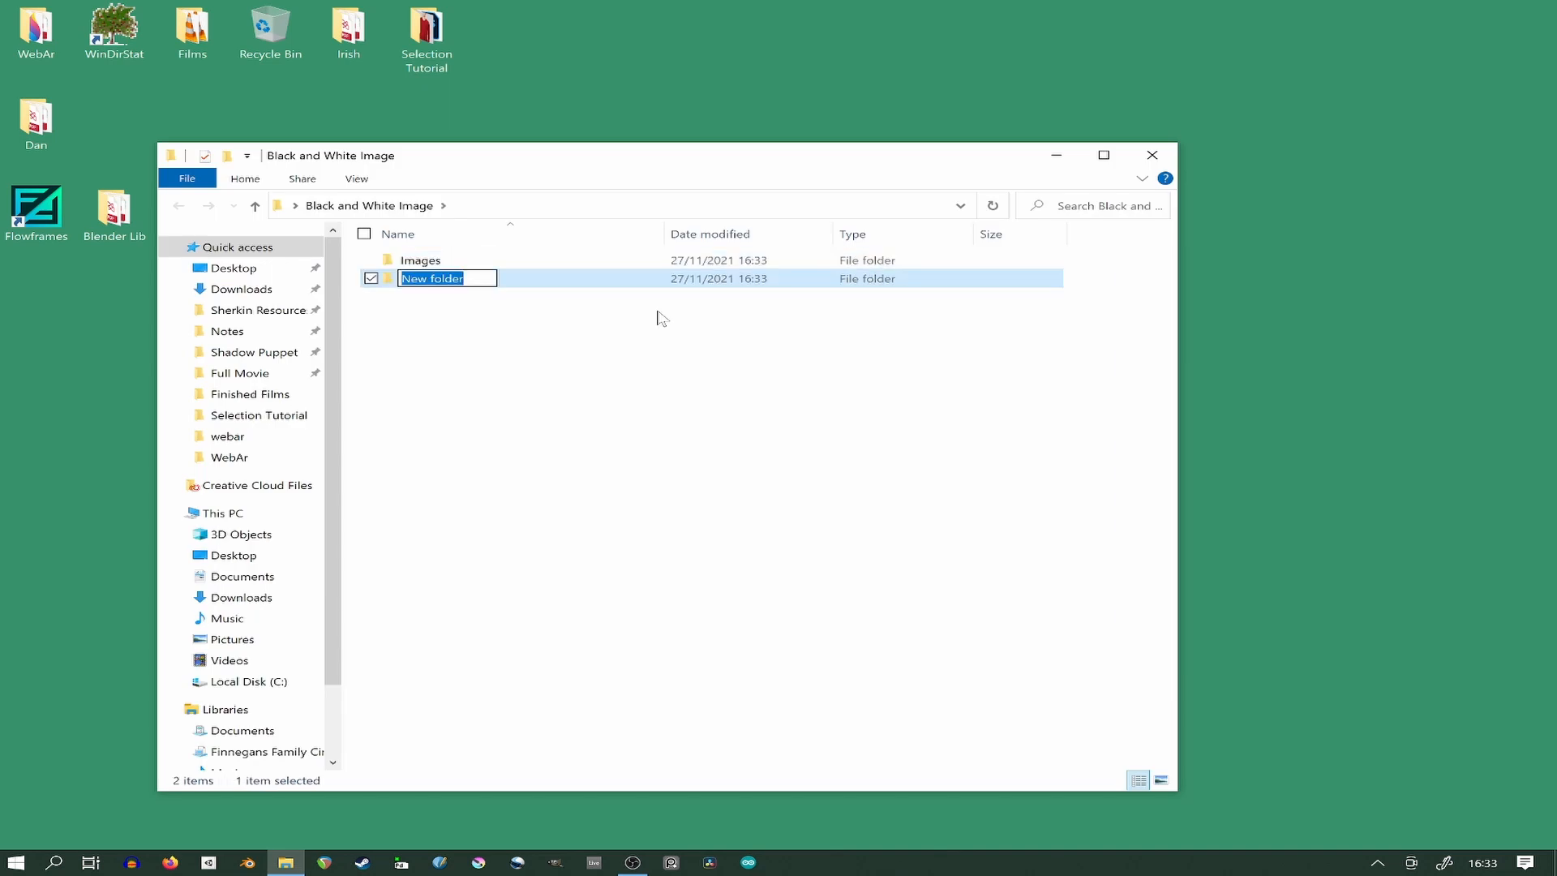
text(Project)
key(Return)
key(ctrl+shift+n)
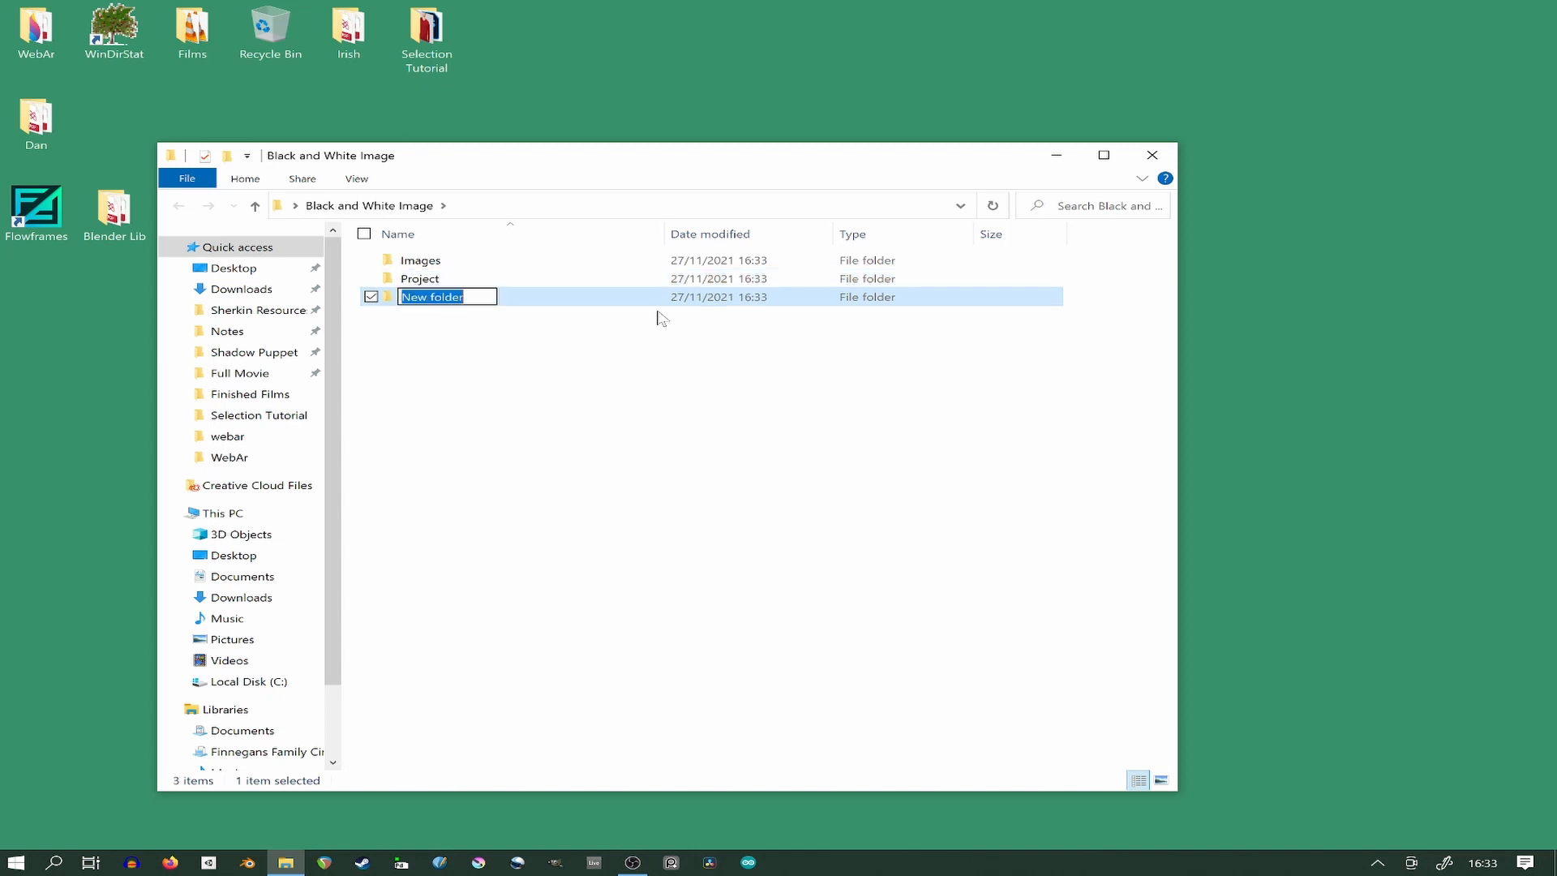
key(BackSpace)
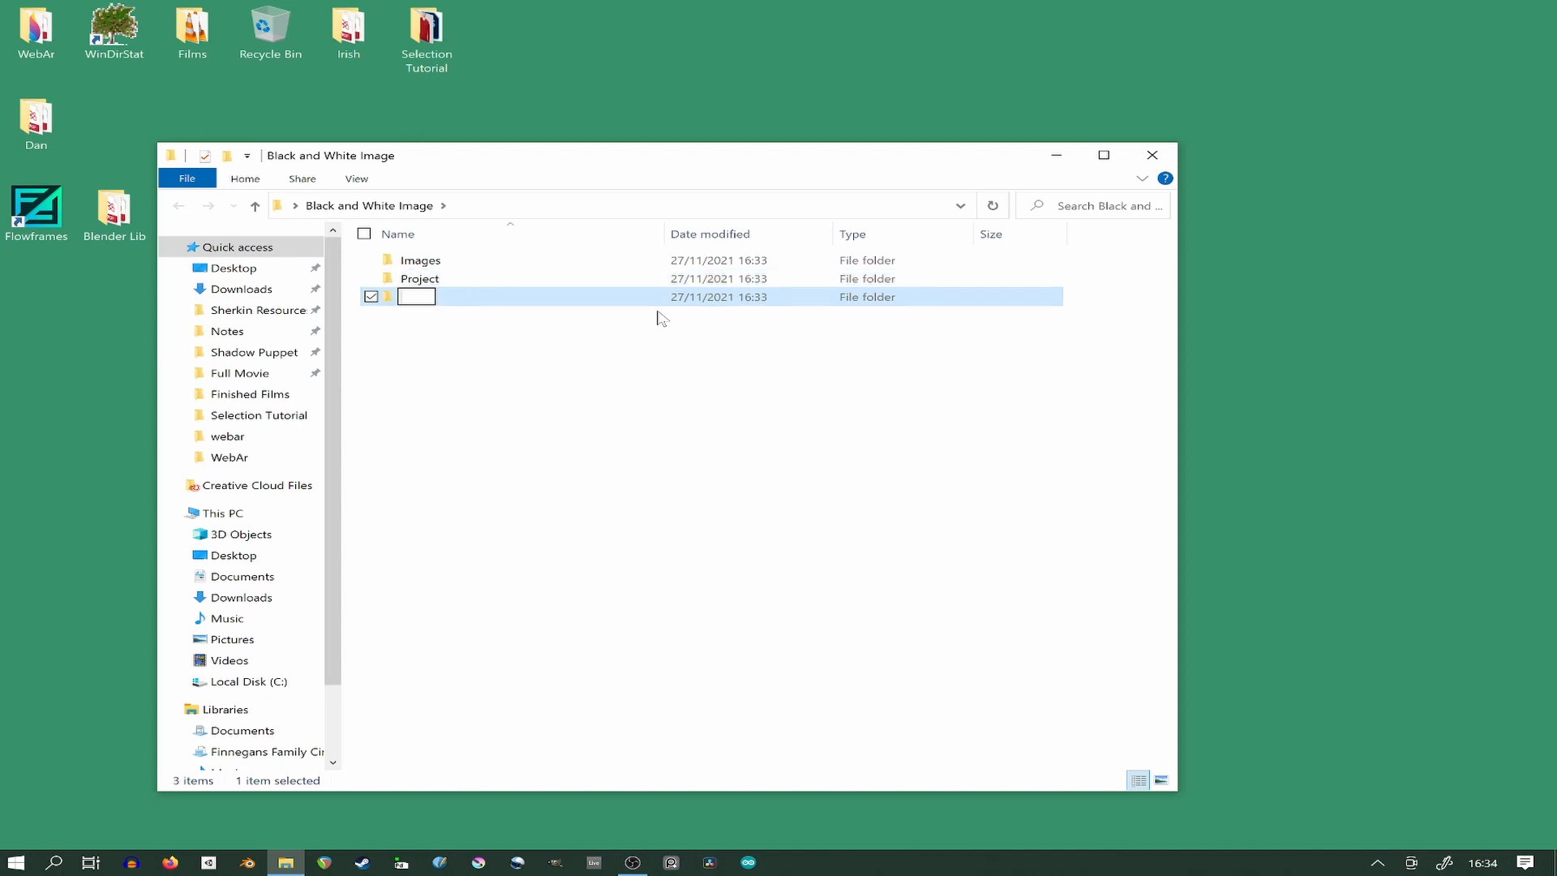
text(Rendered Images)
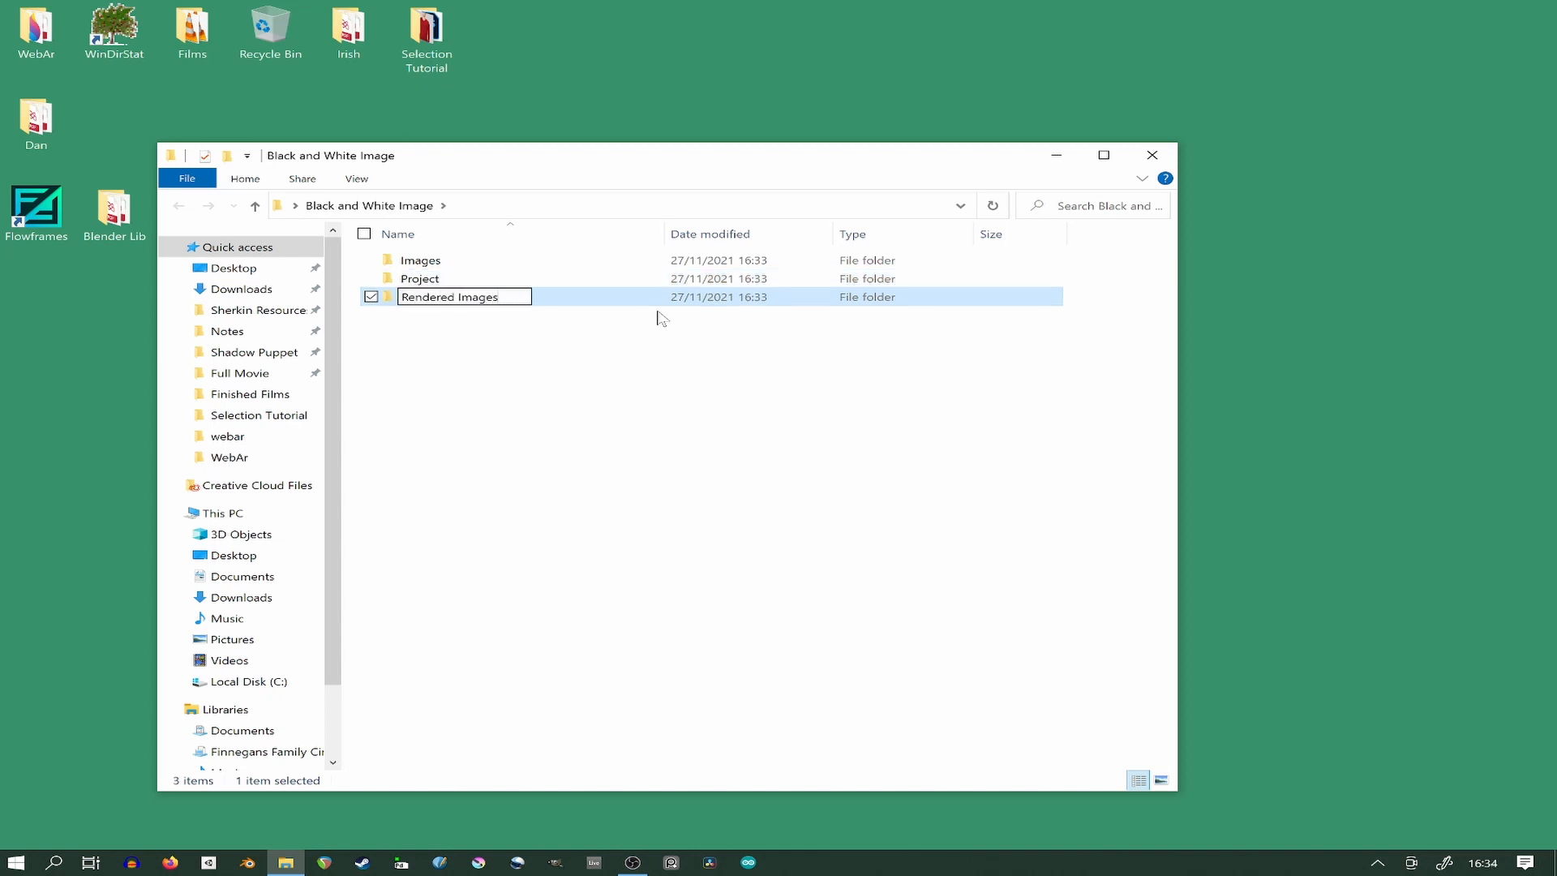
key(BackSpace)
key(BackSpace)
key(BackSpace)
key(BackSpace)
key(BackSpace)
key(BackSpace)
key(BackSpace)
key(BackSpace)
key(BackSpace)
key(BackSpace)
key(BackSpace)
key(BackSpace)
key(BackSpace)
Name the third subfolder Exports and create another subfolder named Documents.
text(Exp)
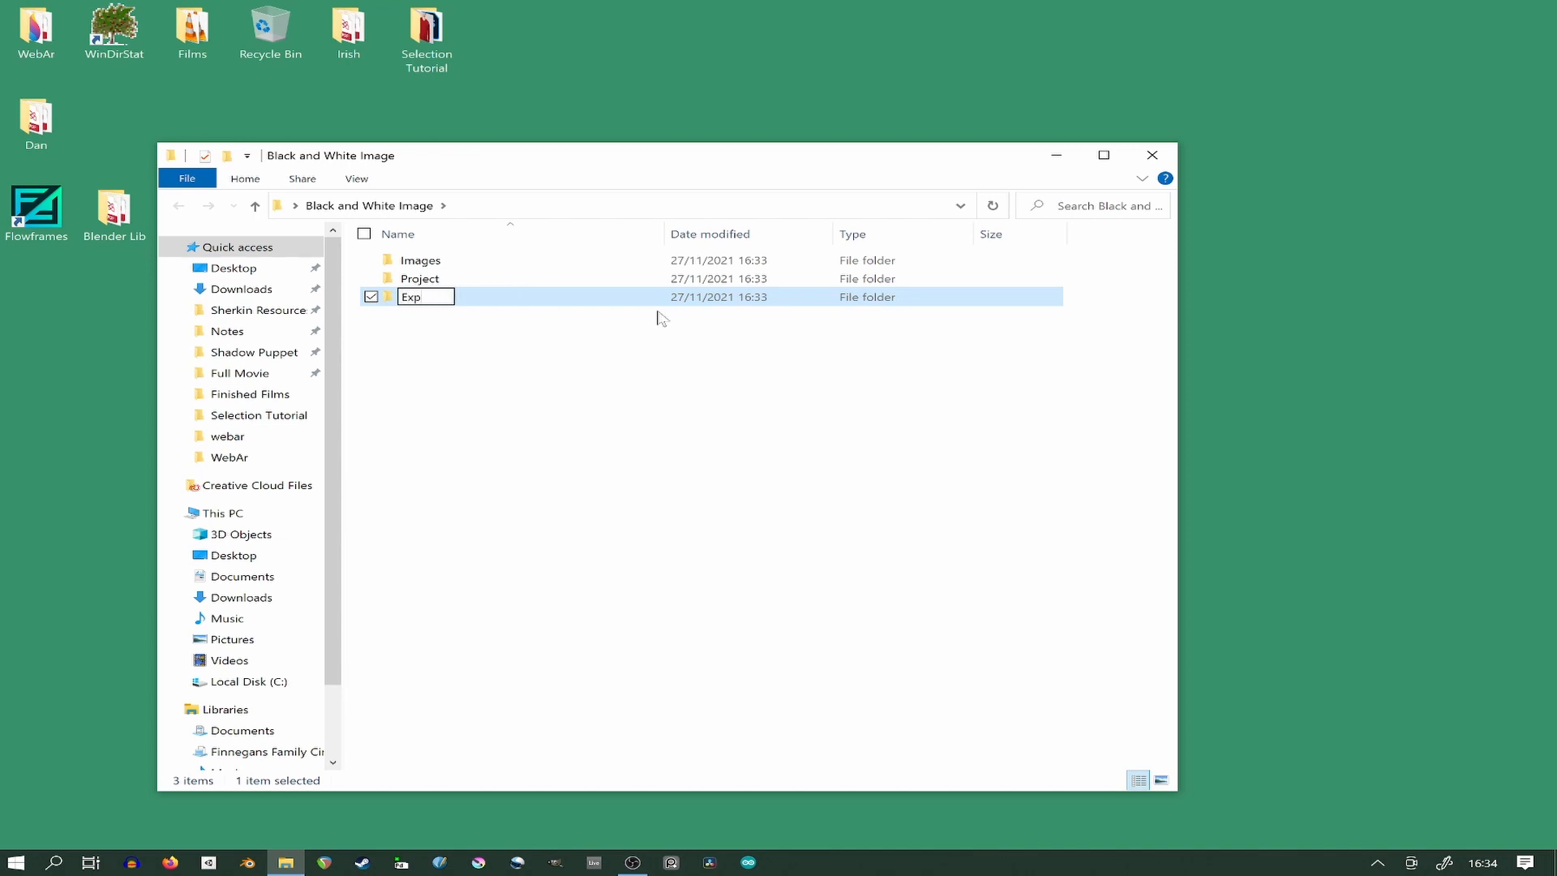
text(otts)
key(Return)
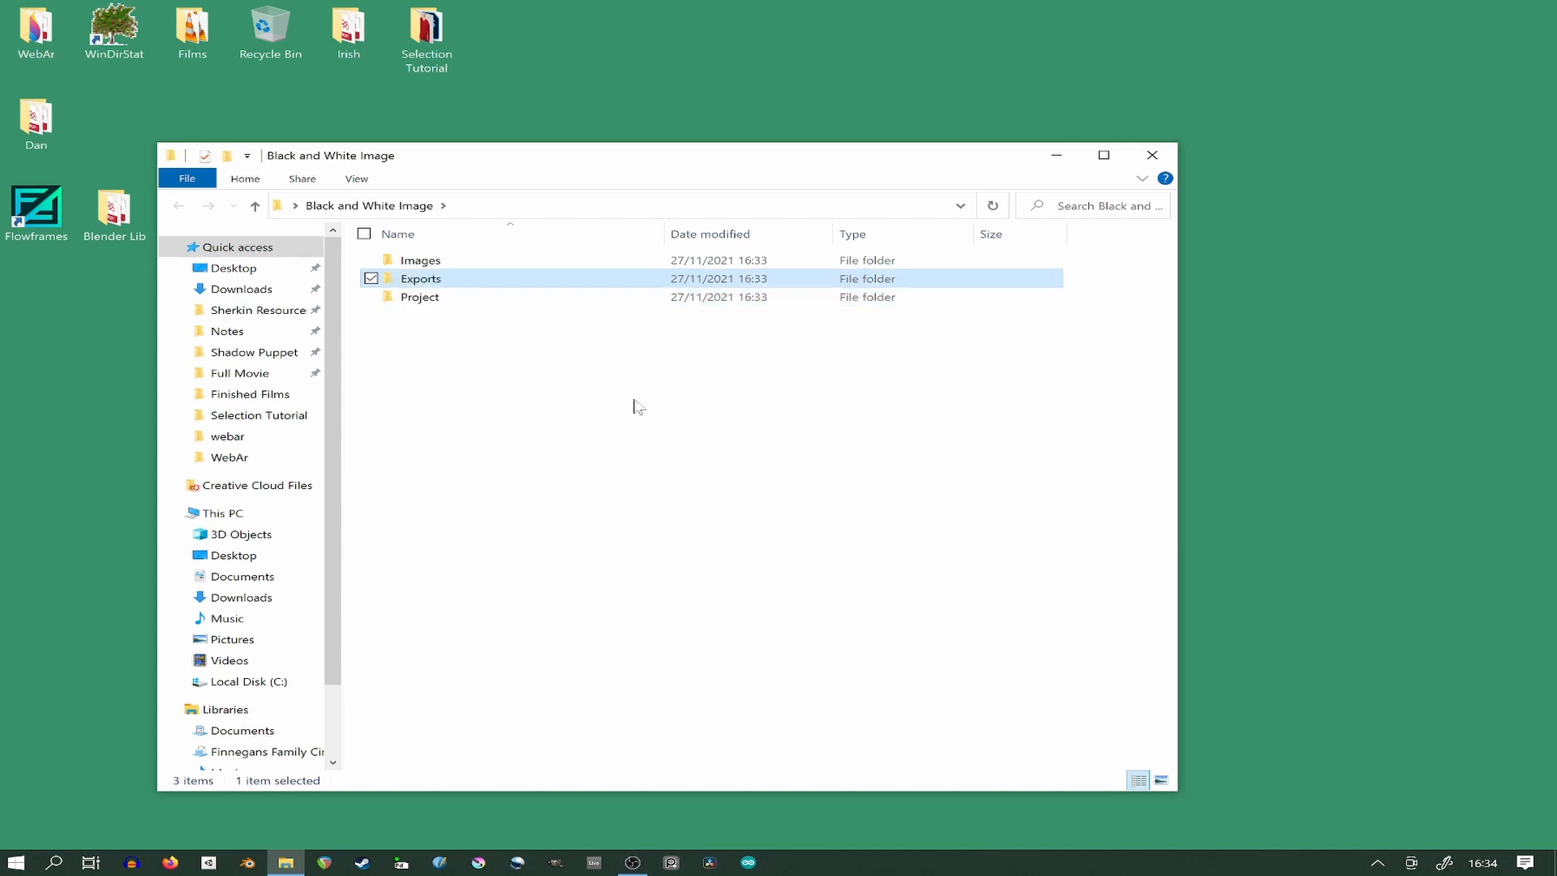
click(638, 406)
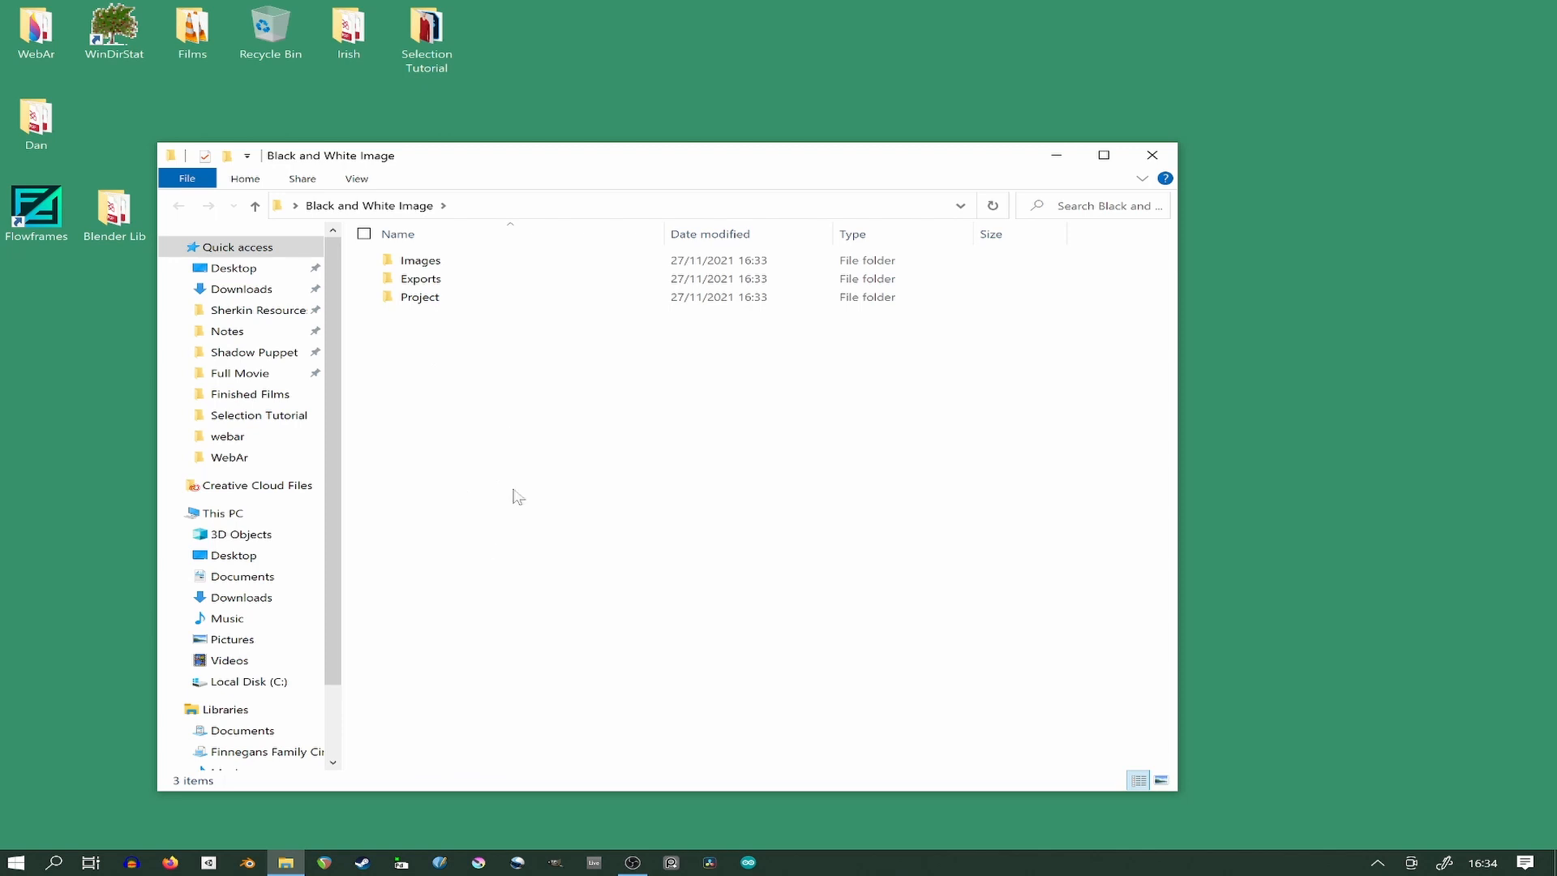
key(ctrl+shift+n)
text(Documents)
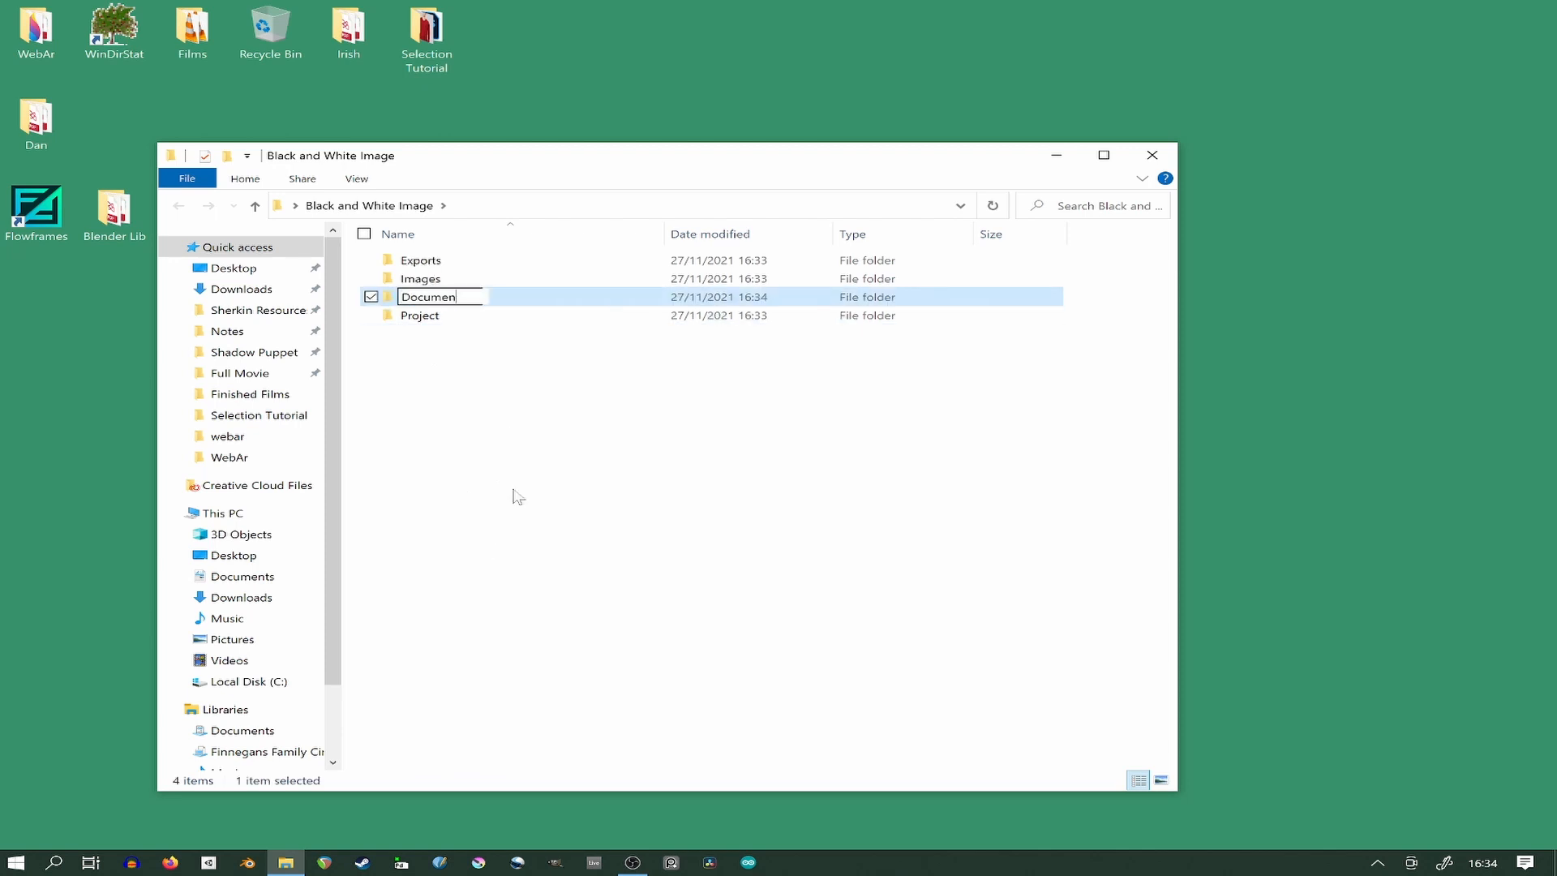
click(526, 514)
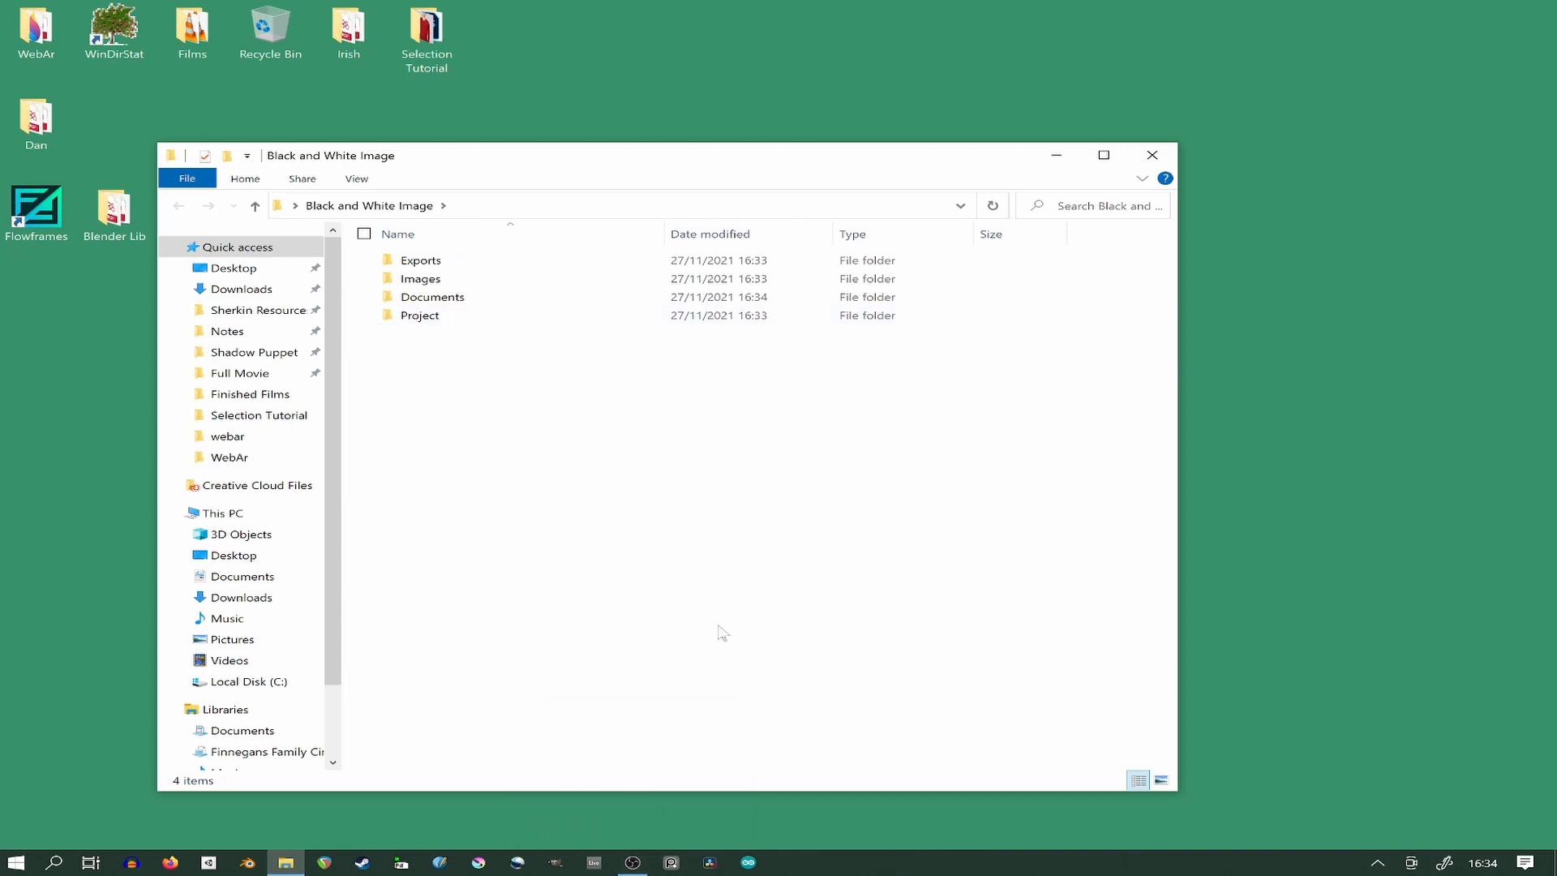
Switch to Firefox and search DuckDuckGo images for "Frog".
click(169, 862)
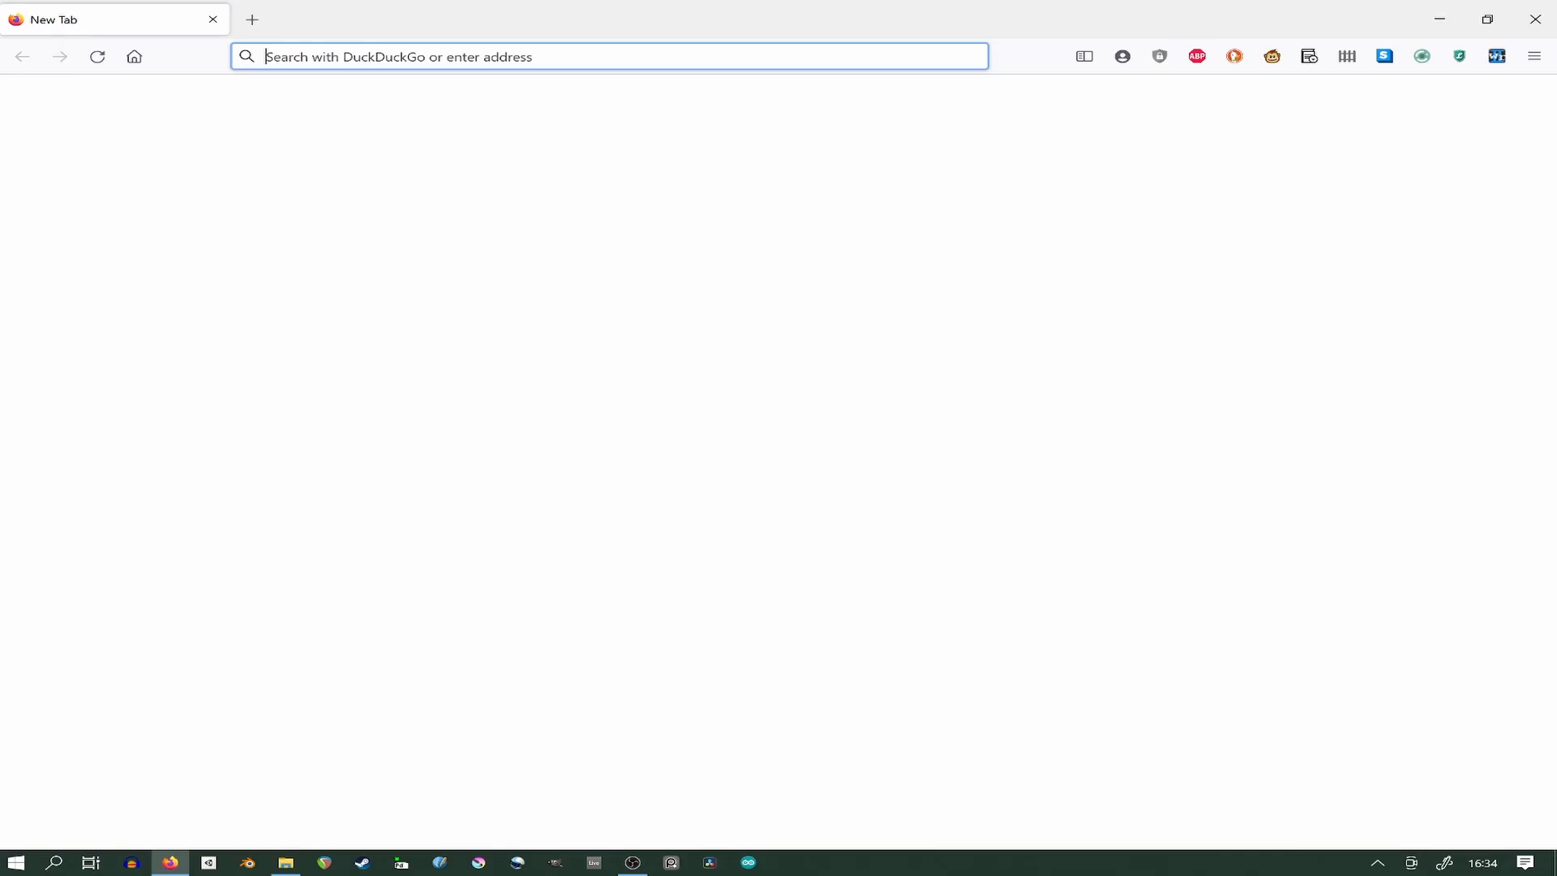
click(604, 60)
text(Frog)
key(Return)
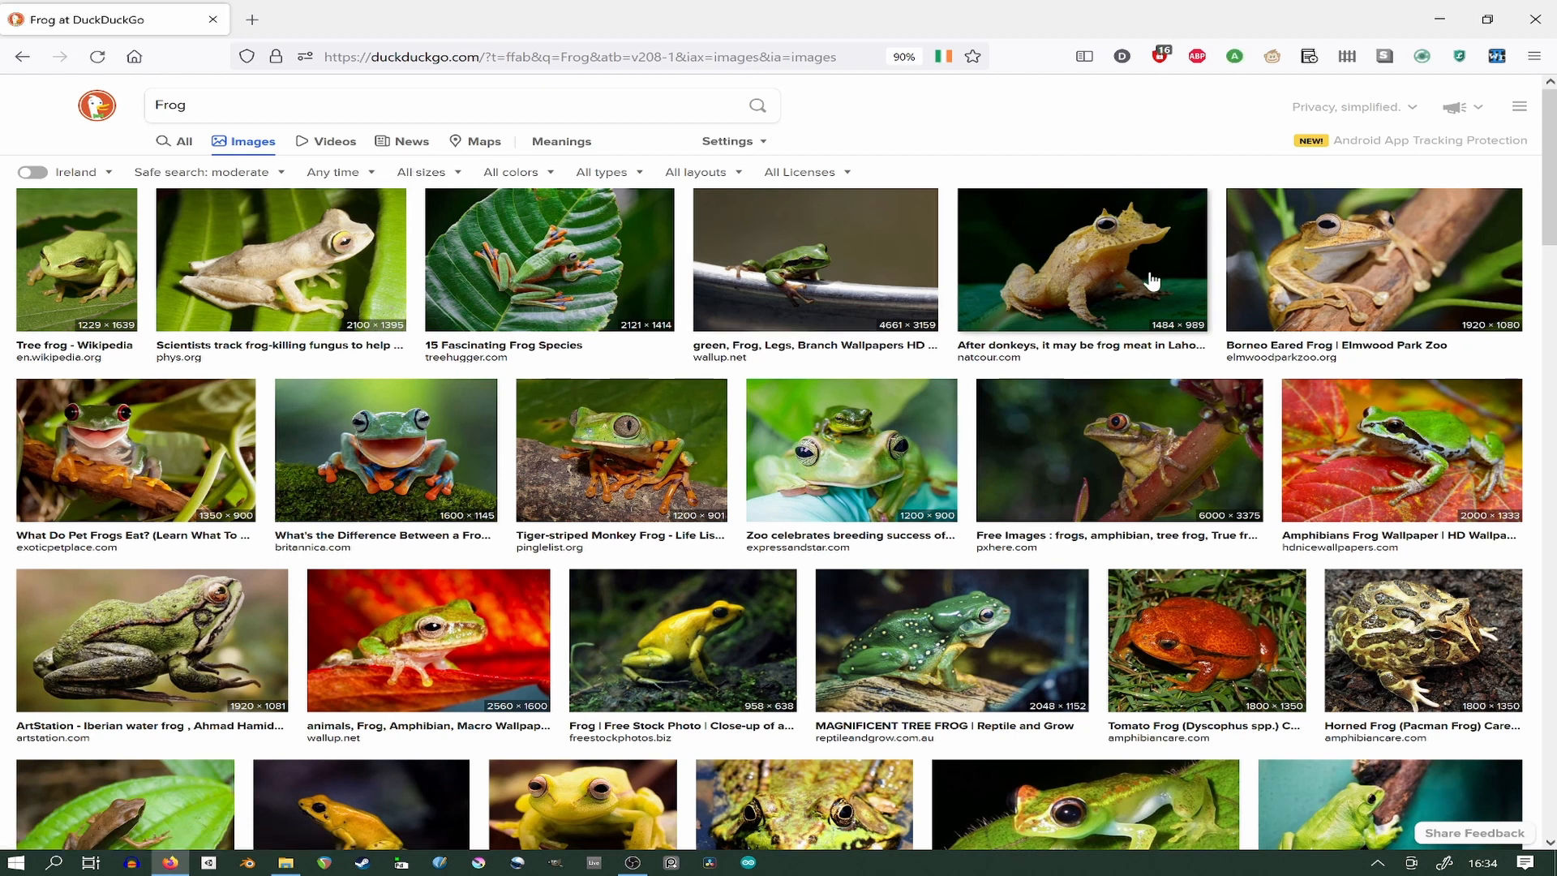
Open the full-size Britannica frog image and save it as Javan-gliding-tree-frog.jpg in the Images subfolder of Black and White Image.
click(372, 461)
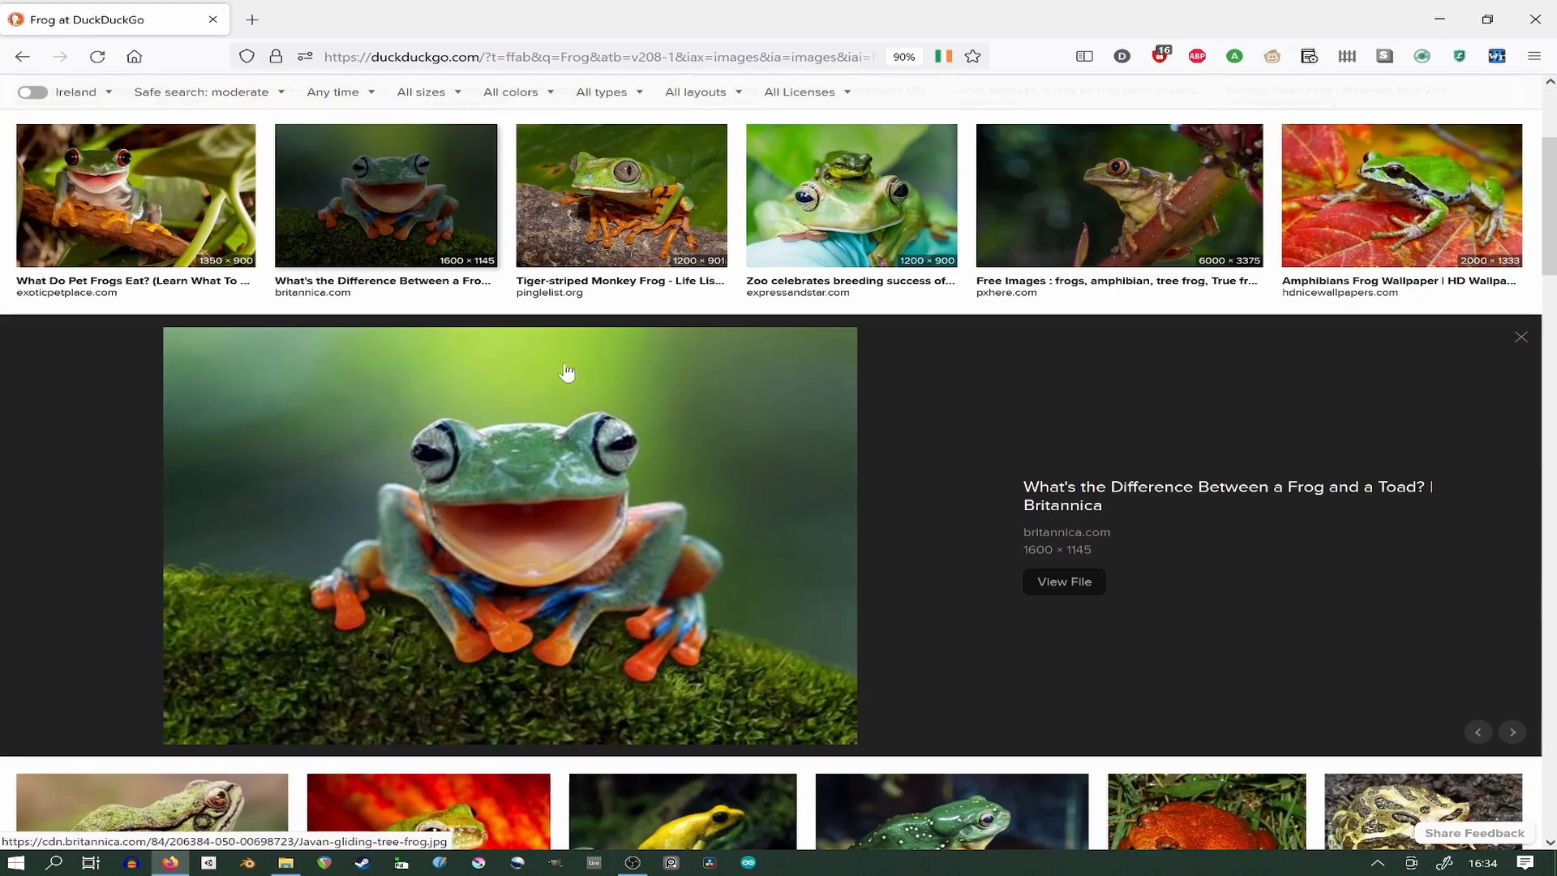
click(557, 511)
right_click(786, 396)
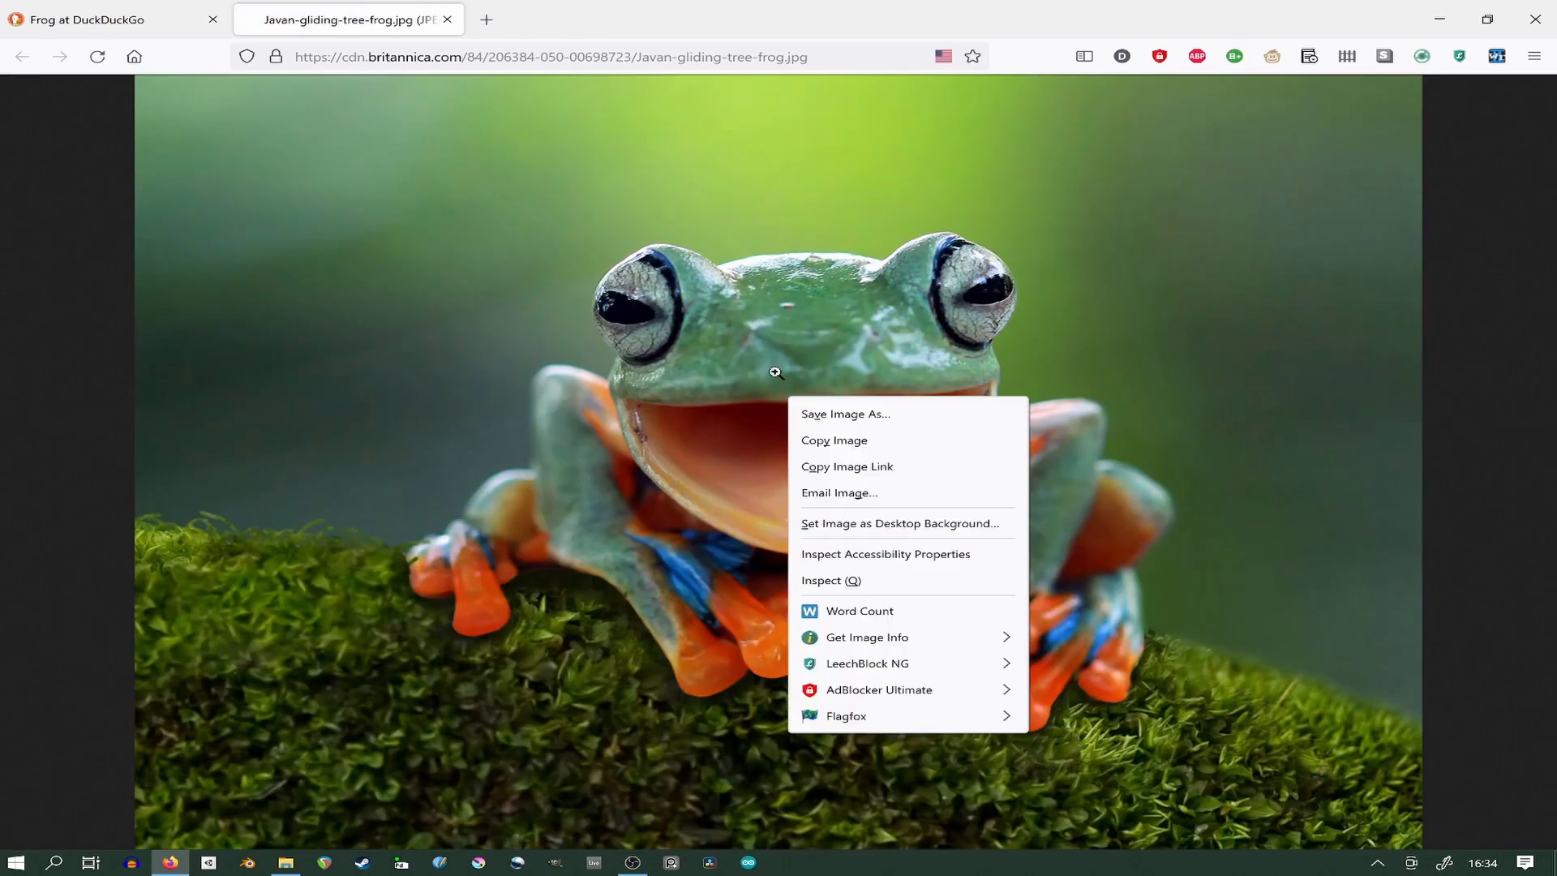
click(846, 414)
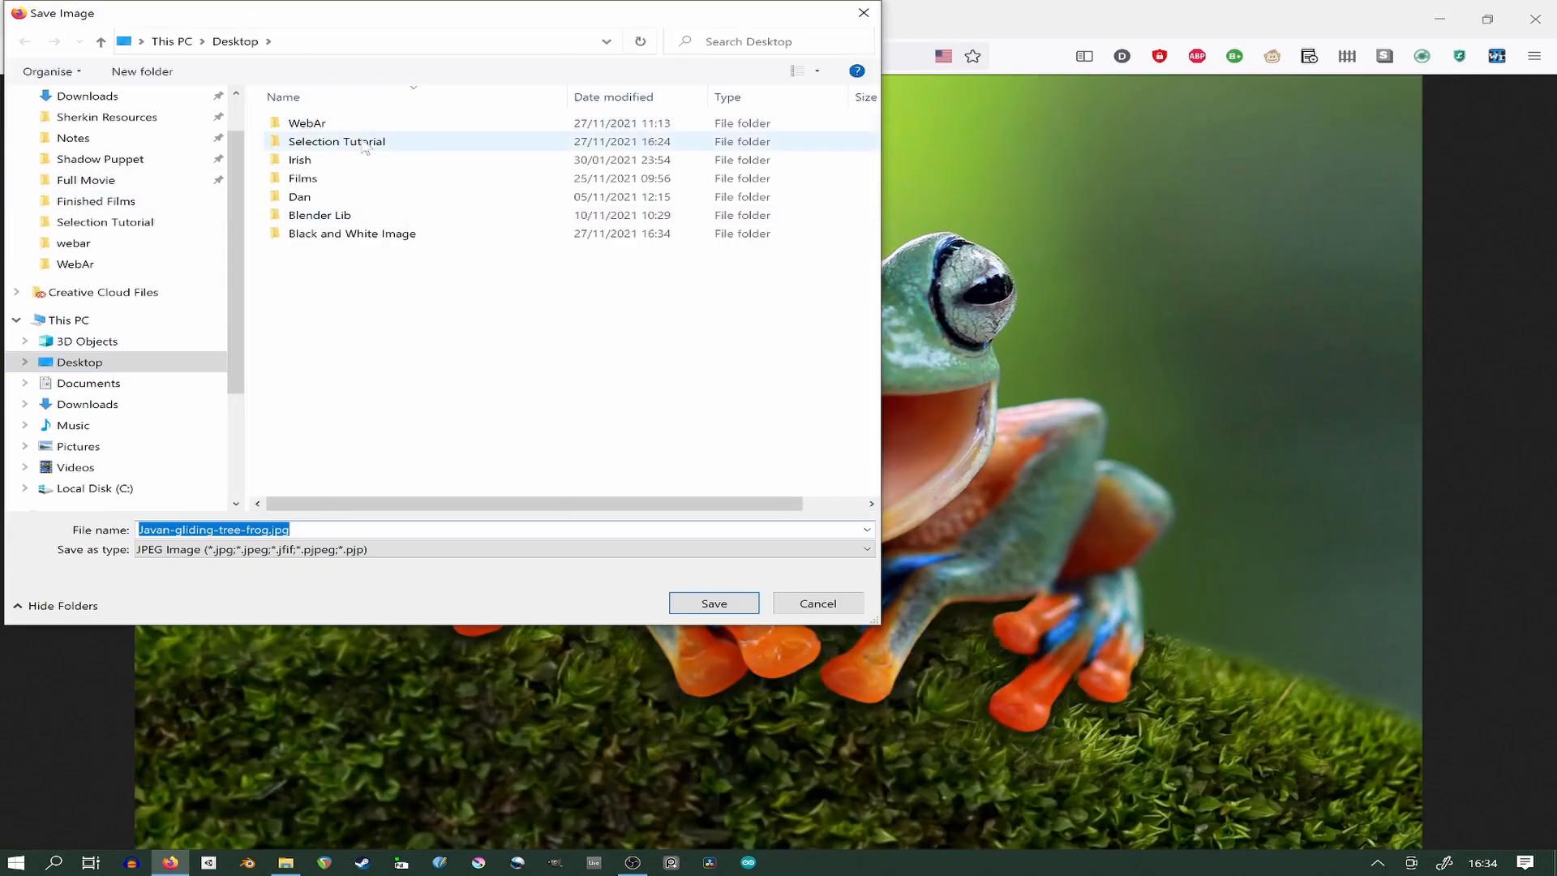
double_click(328, 235)
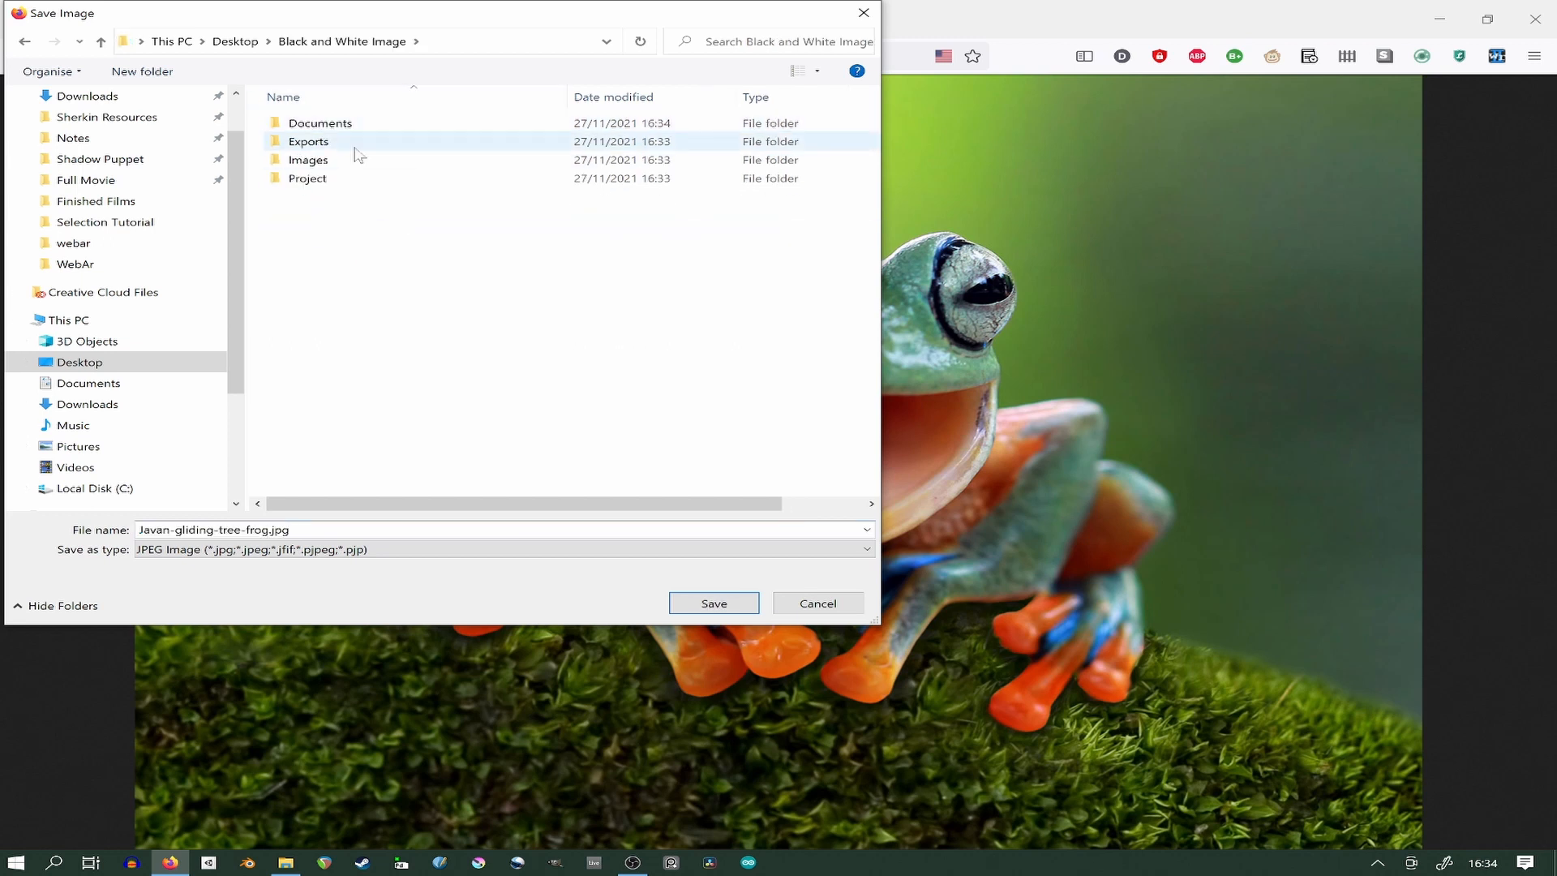
double_click(340, 160)
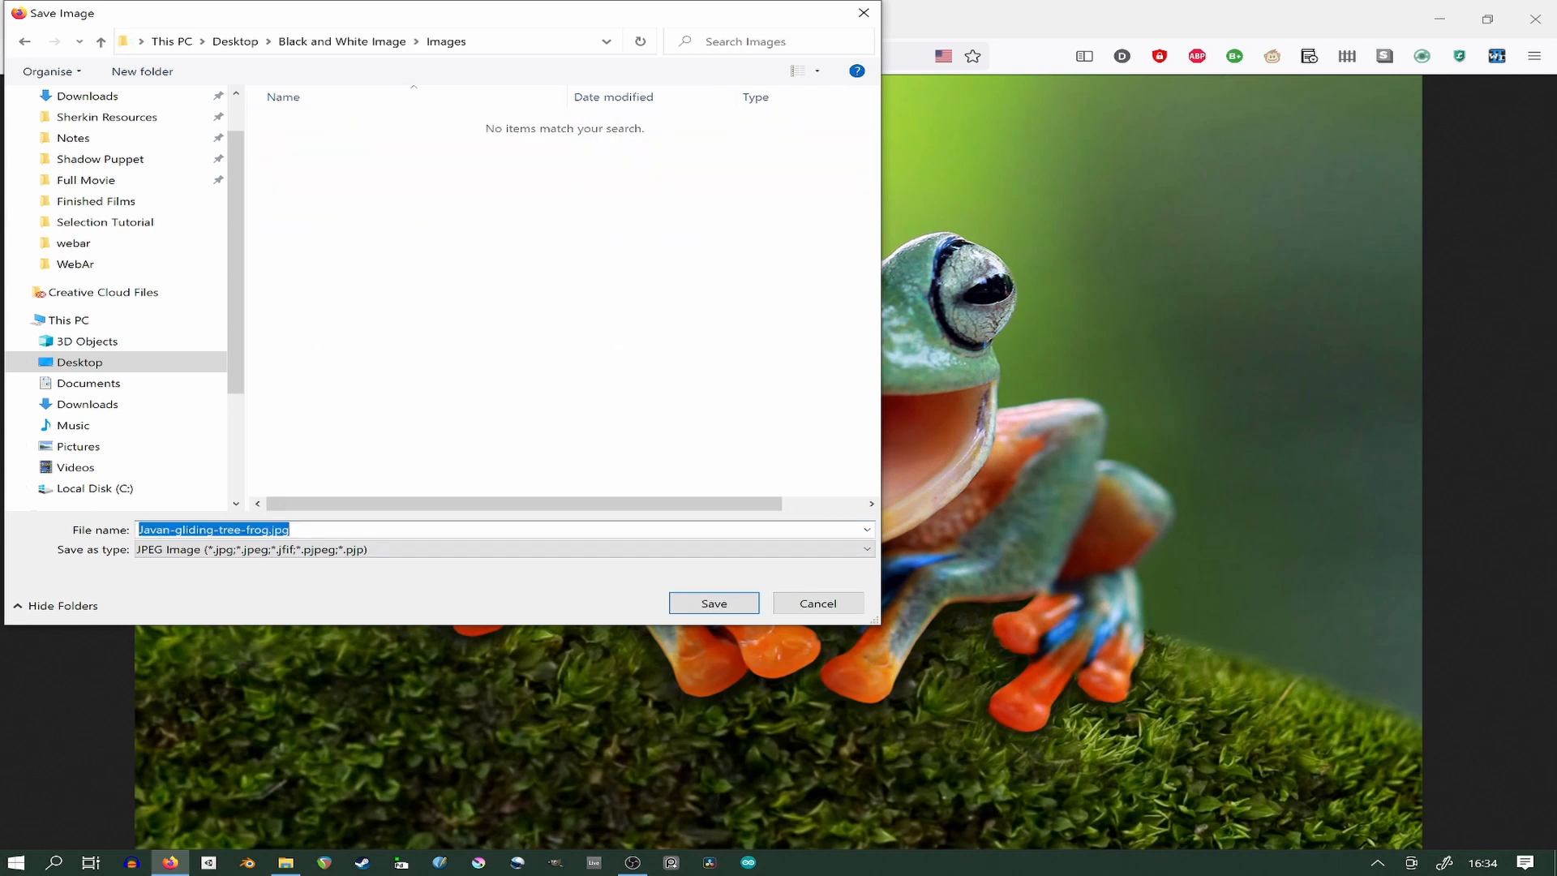
click(700, 605)
click(447, 19)
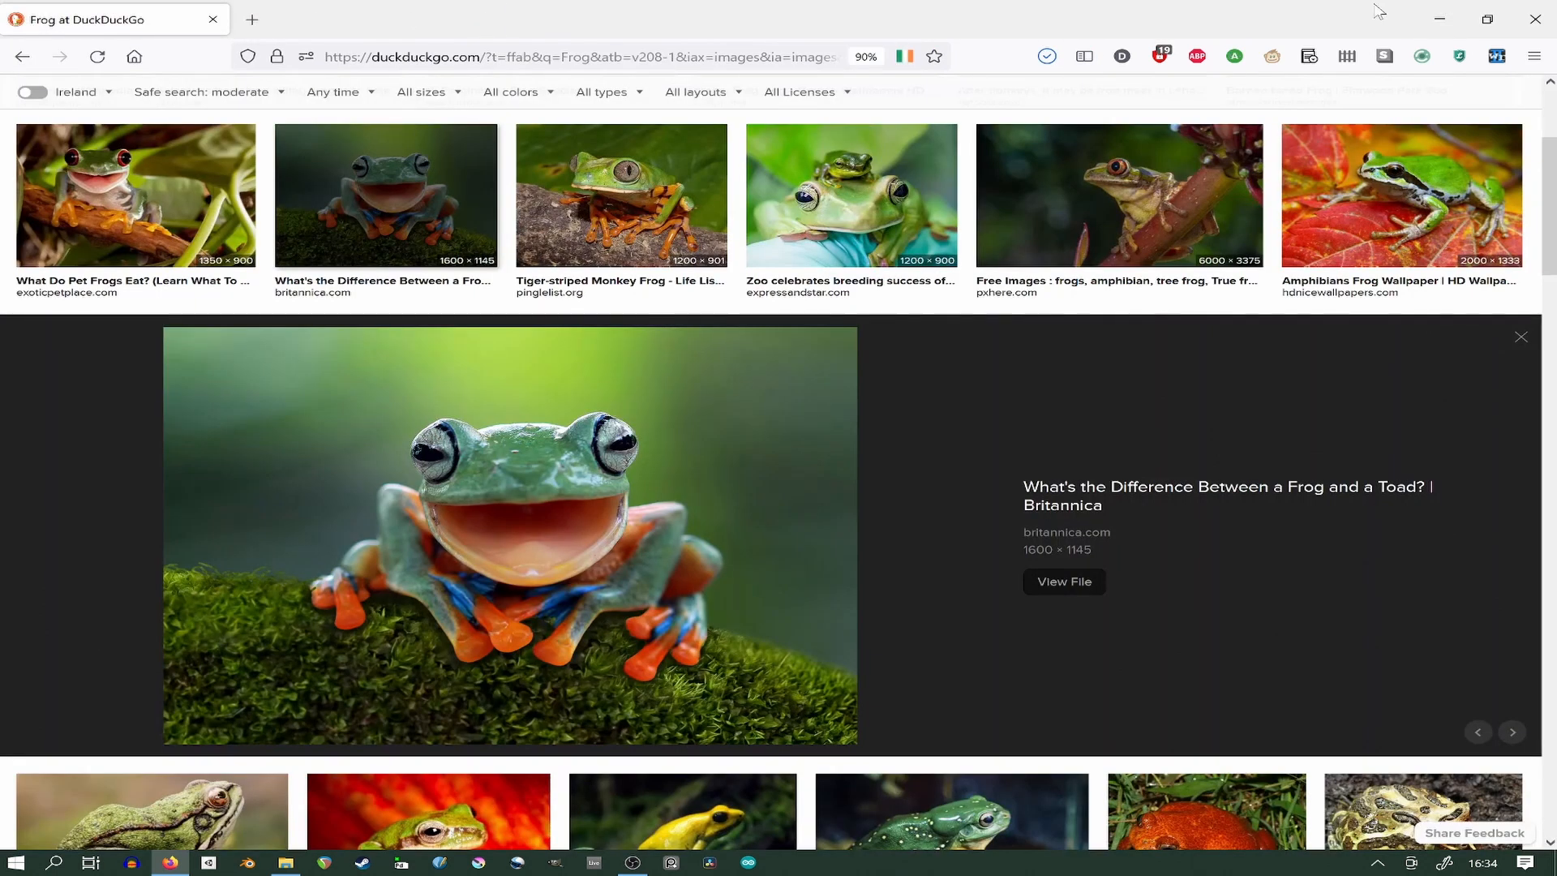
Minimize the browser and launch Adobe Photoshop 2021.
click(1439, 19)
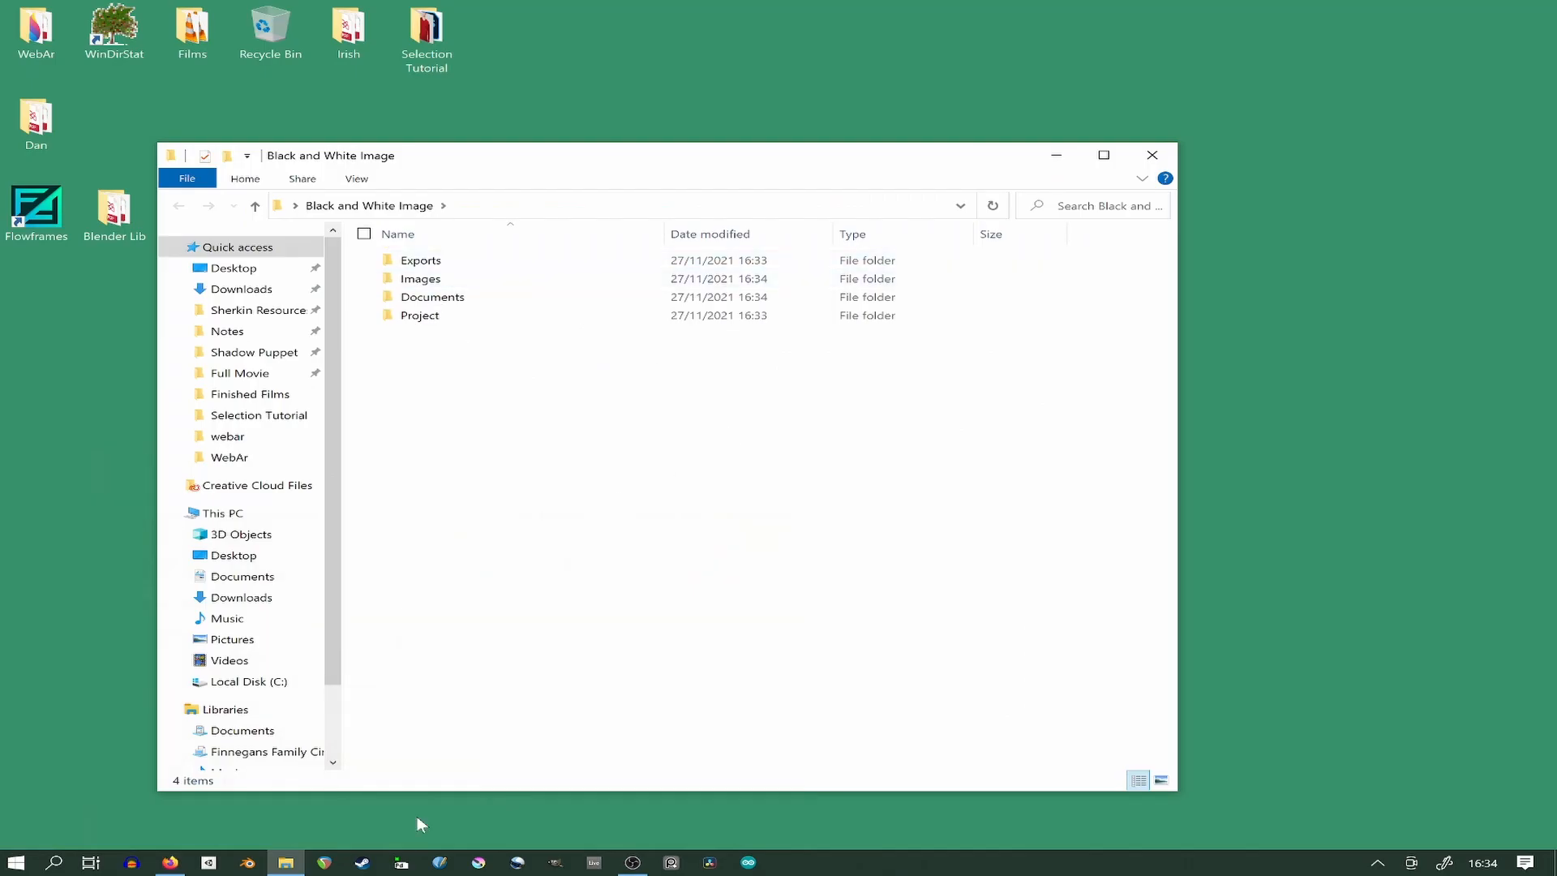
key(super)
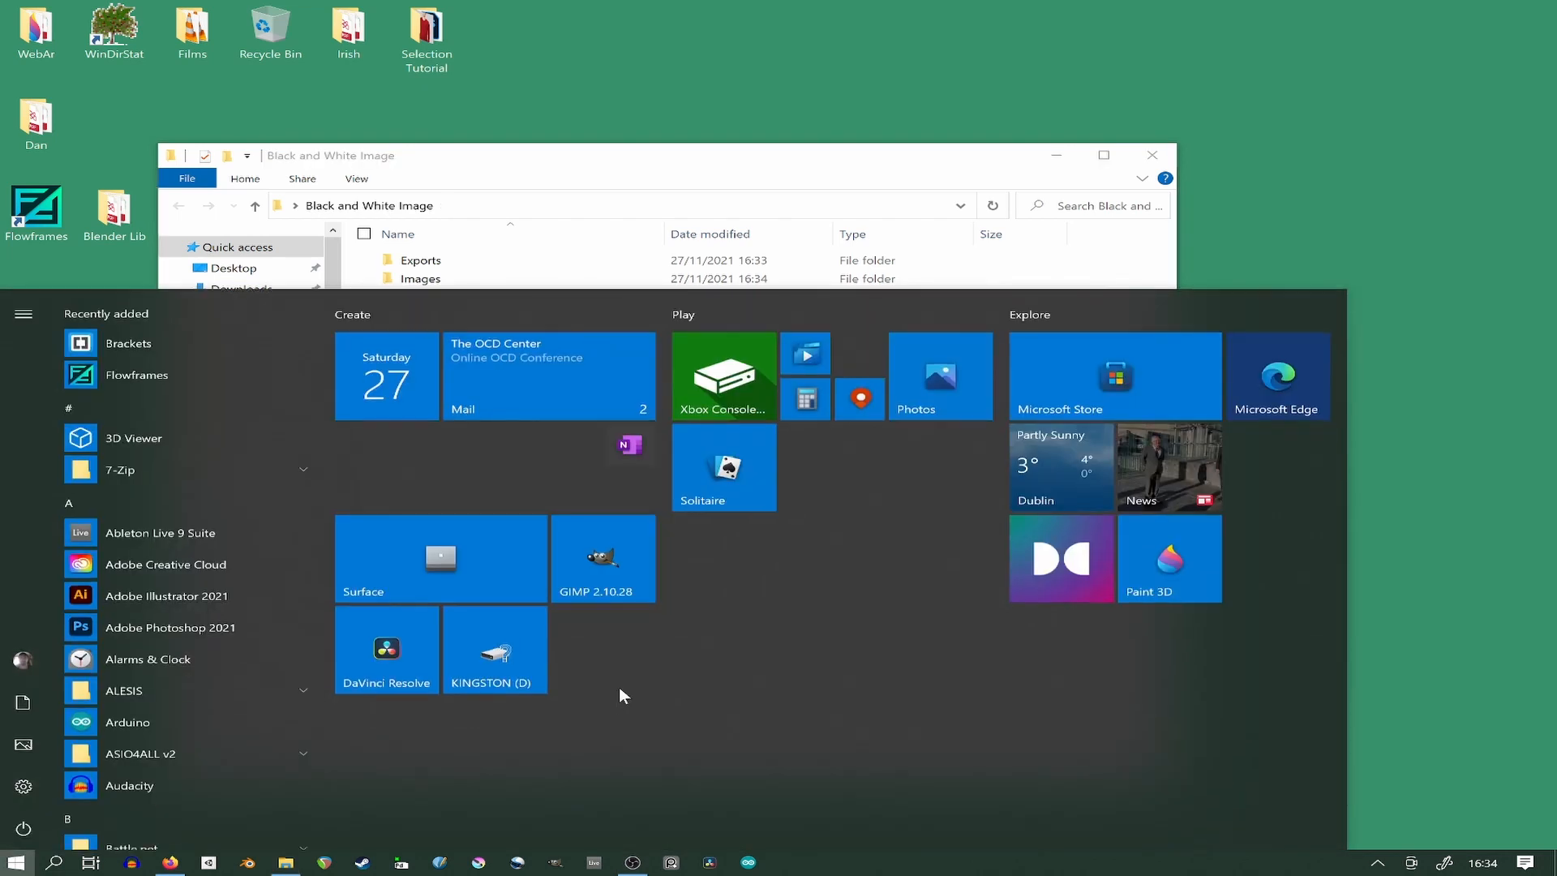
text(photosho)
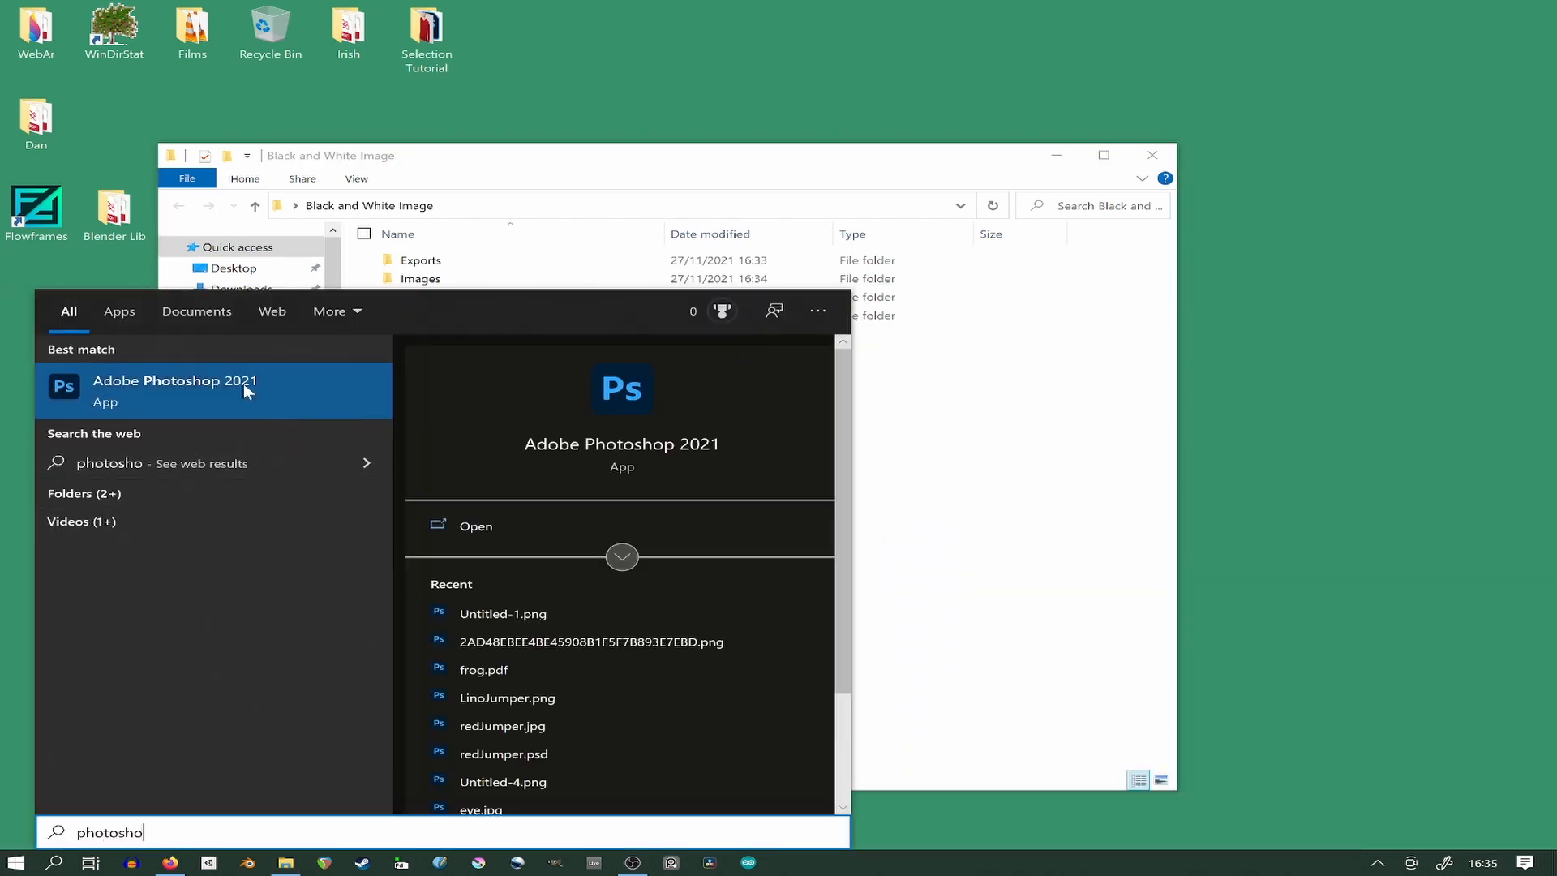
click(243, 383)
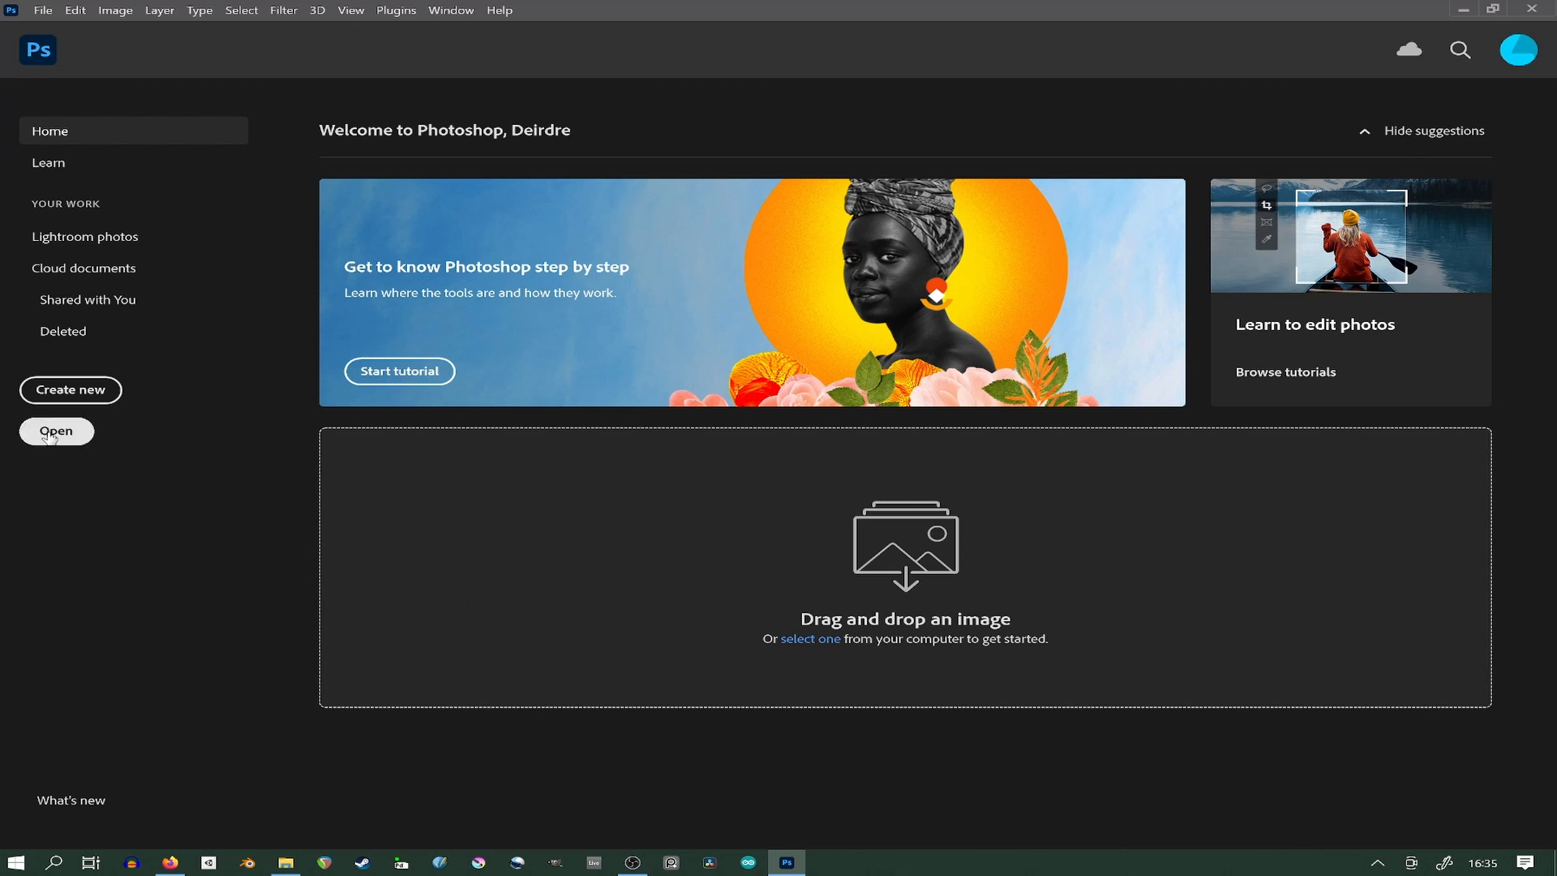
Open the saved frog picture from the Images subfolder of Black and White Image on the desktop.
click(78, 436)
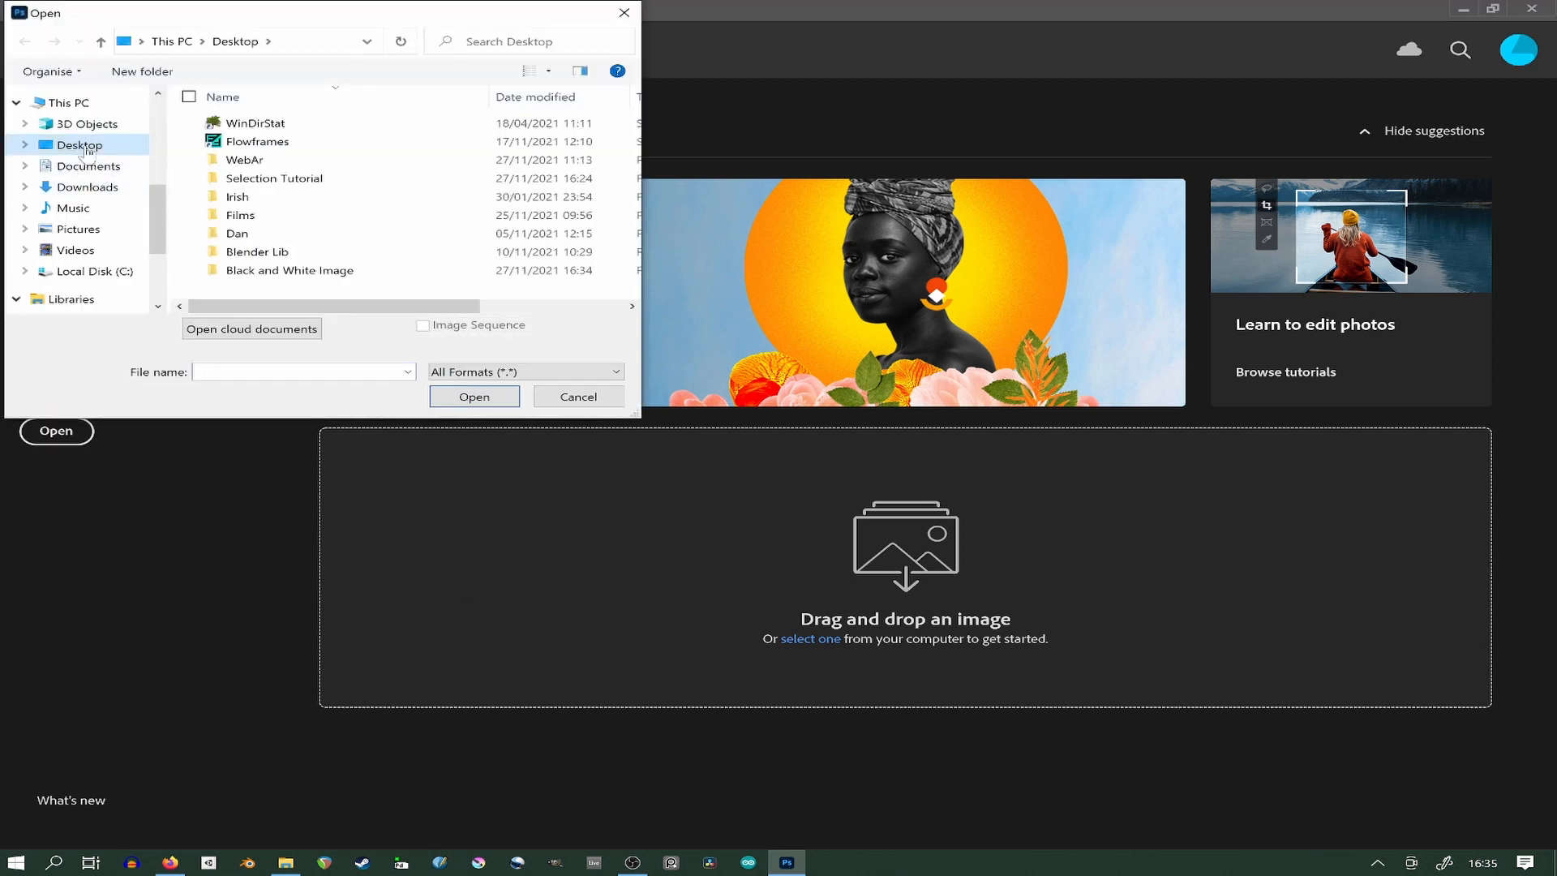
double_click(276, 270)
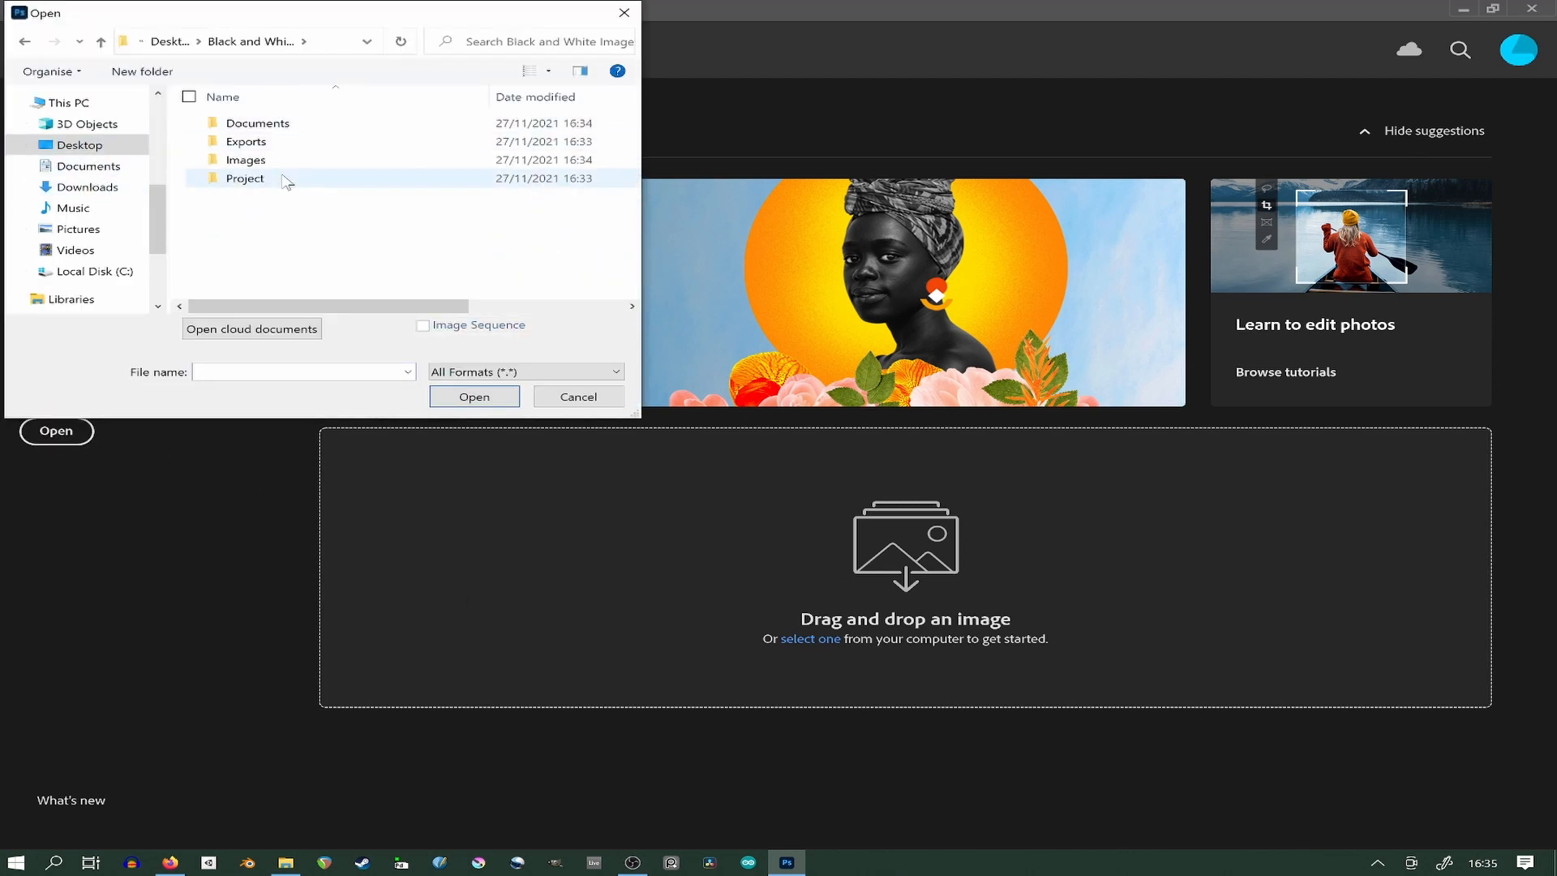
double_click(278, 158)
double_click(261, 147)
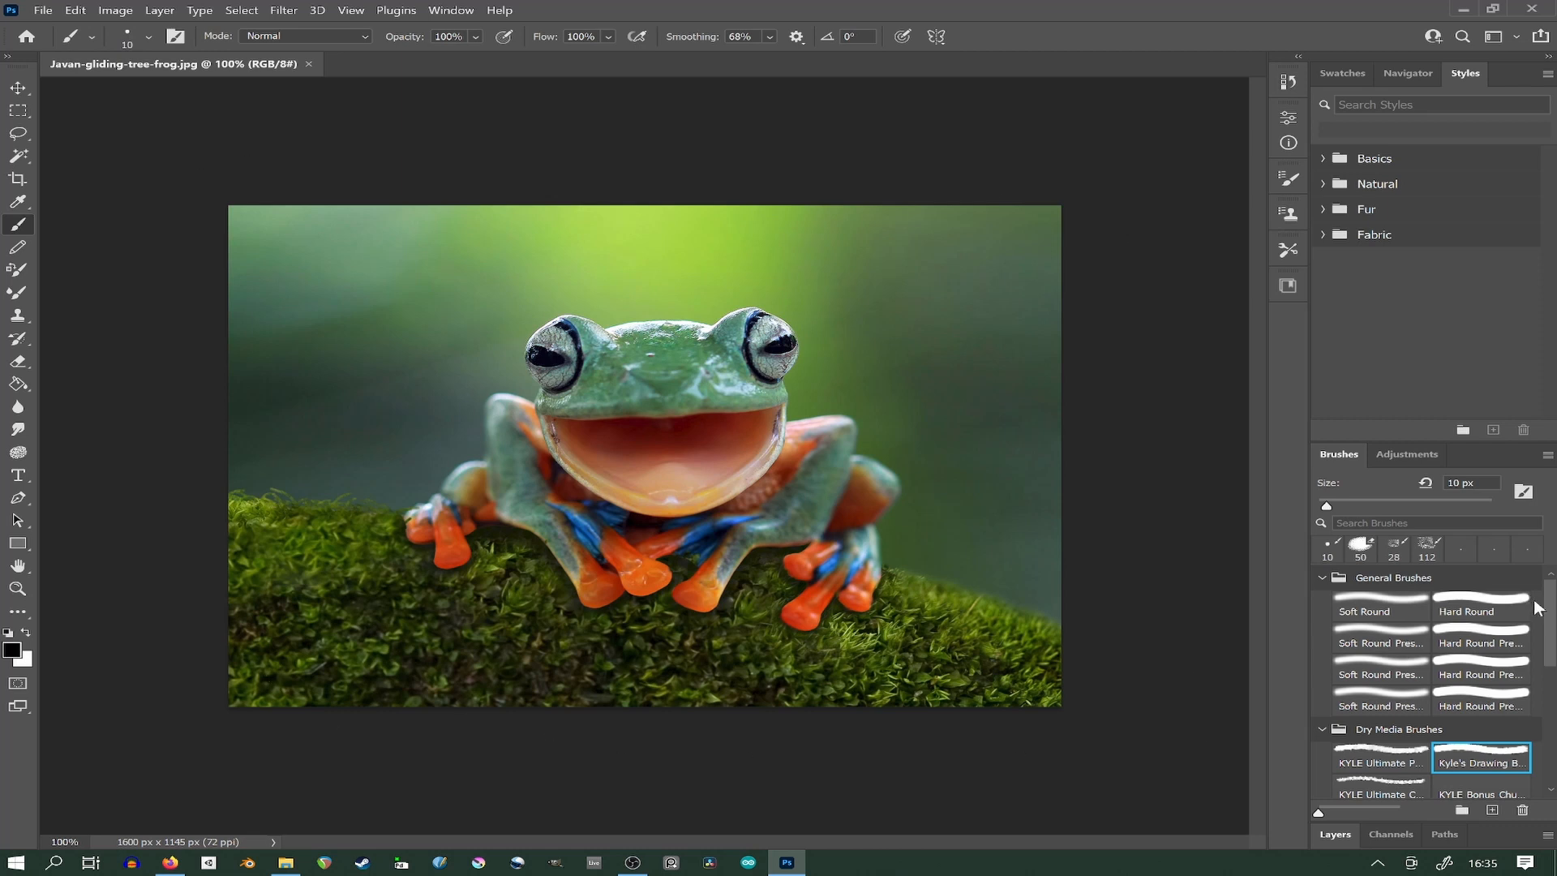
Change the workspace to Essentials (Default) and show the colour picker panel in place of the brush settings.
click(1336, 835)
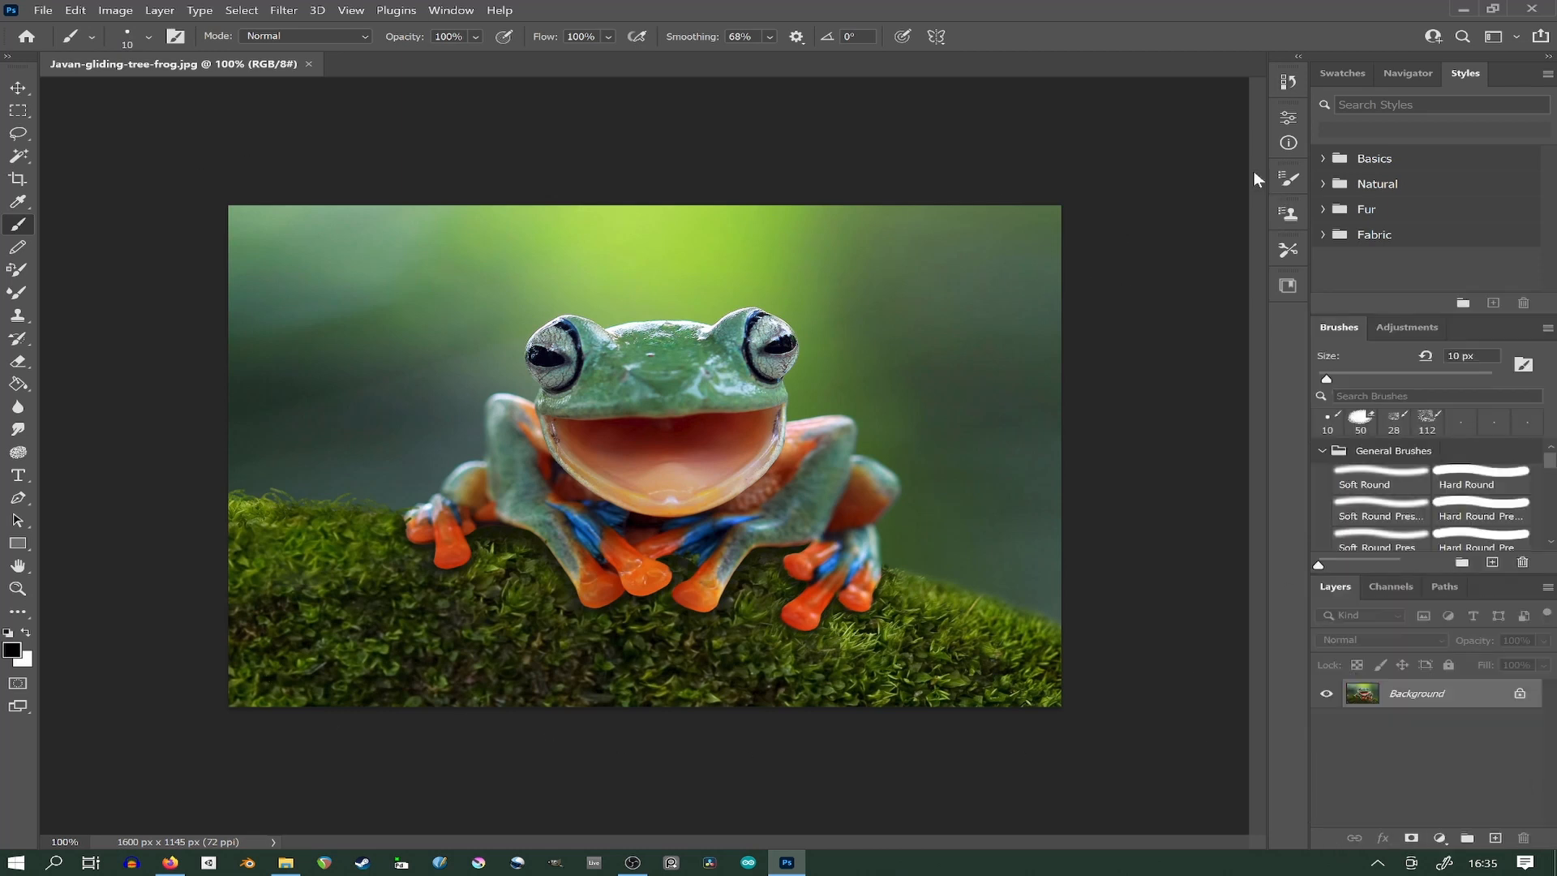
click(451, 10)
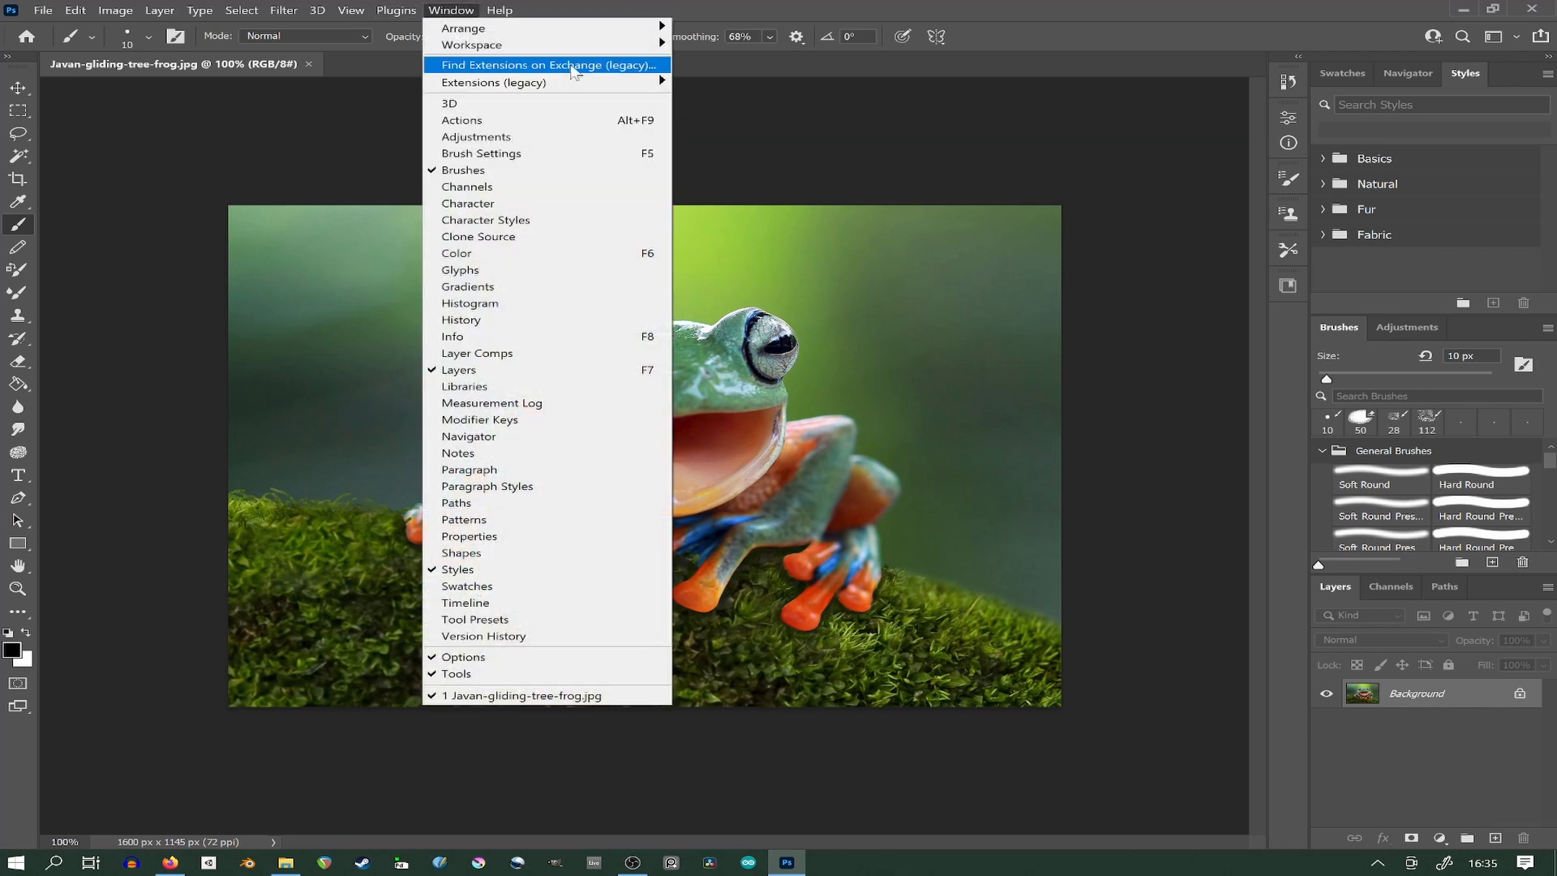
mouse_move(575, 45)
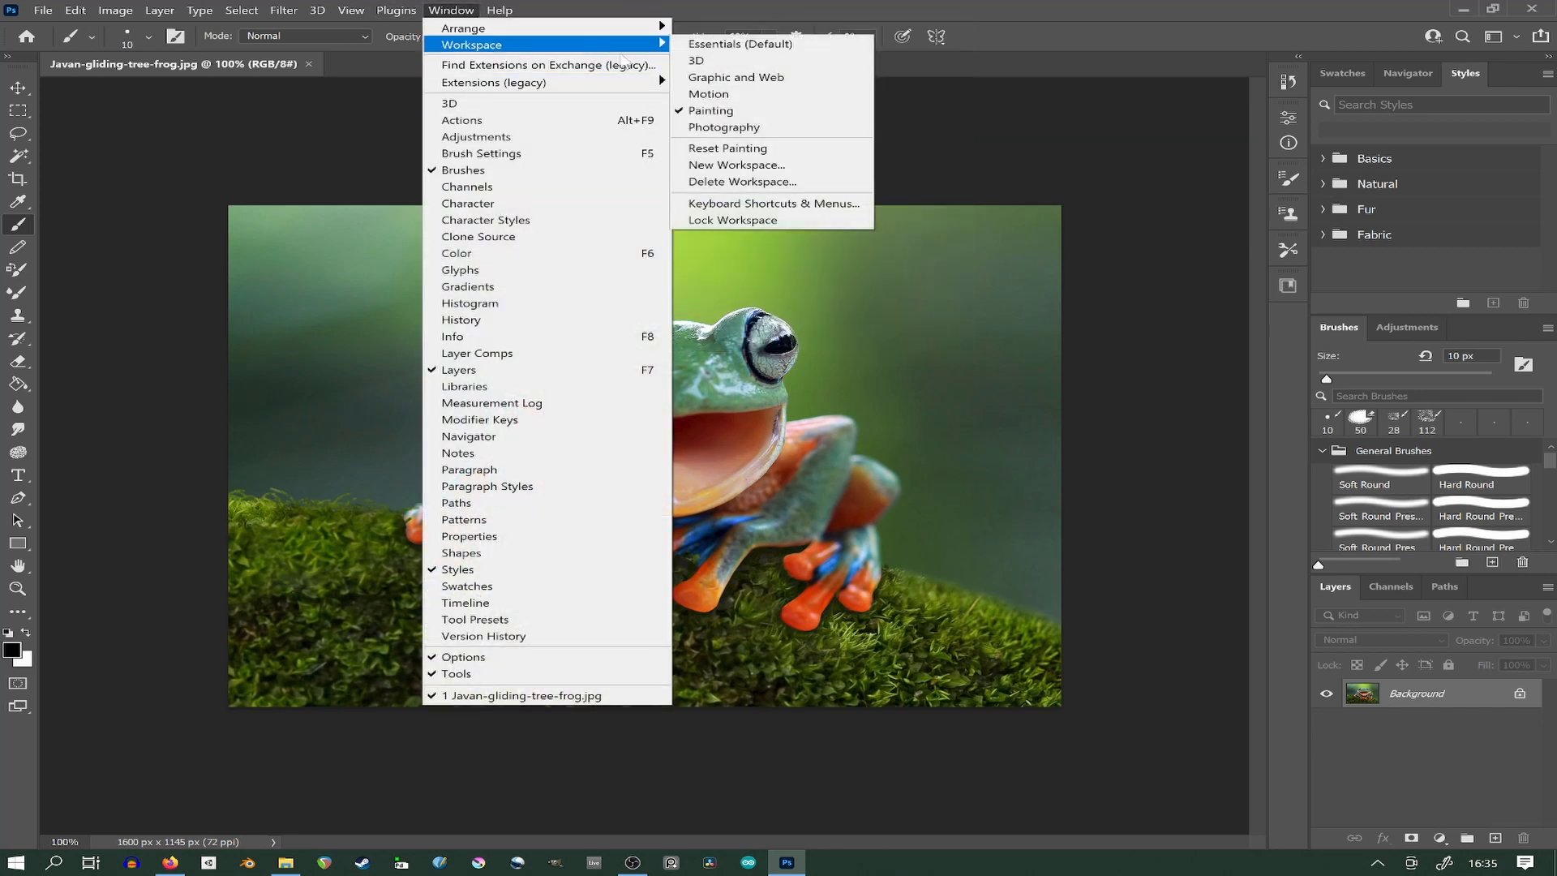
click(775, 45)
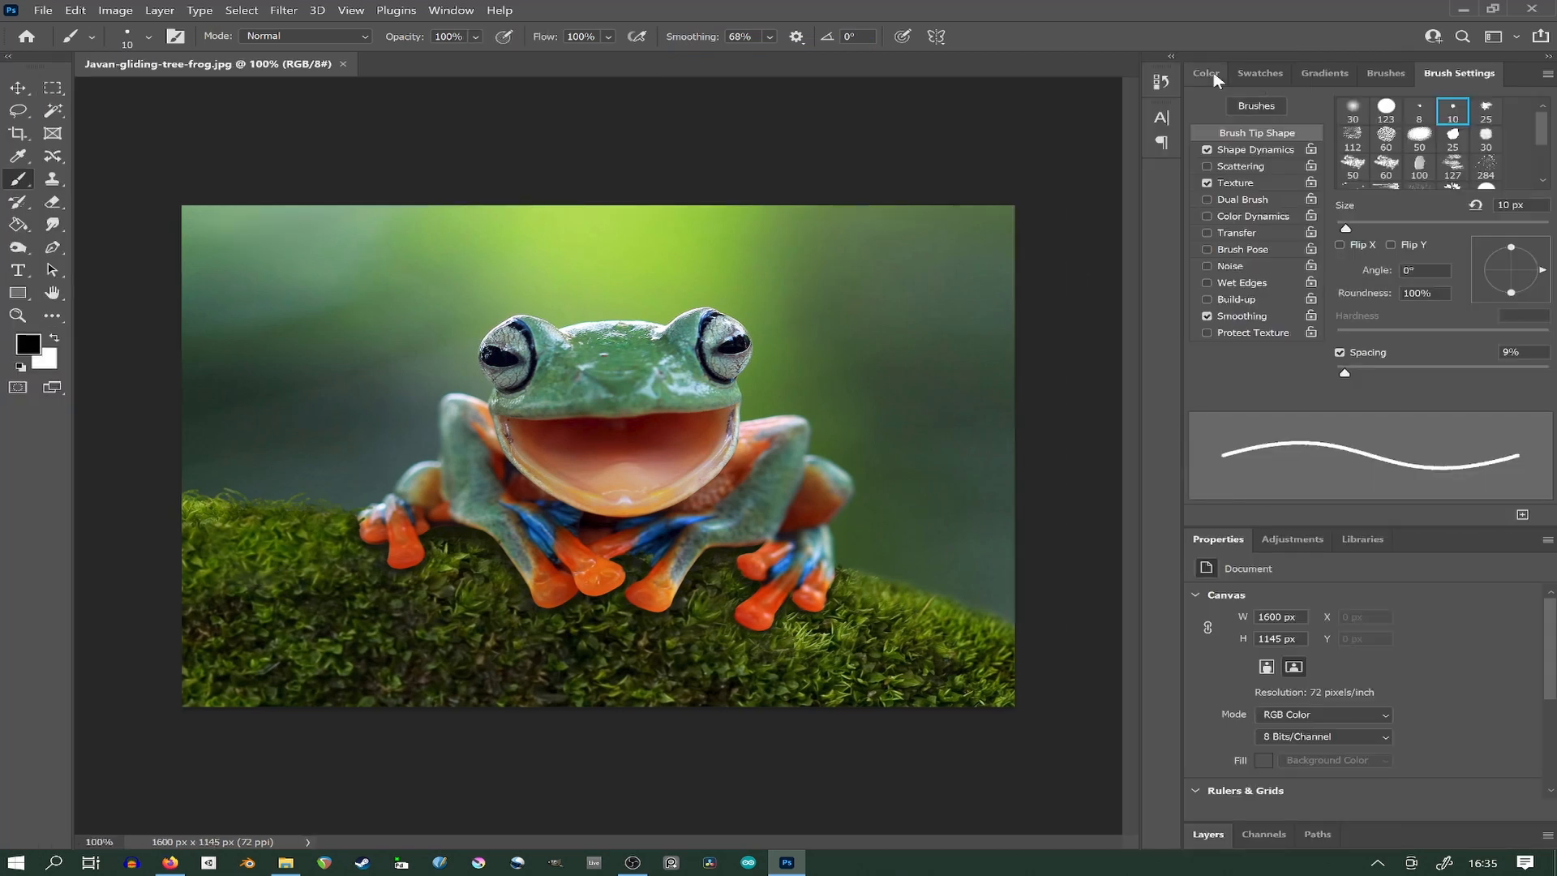
click(1207, 74)
scroll(1317, 717, down, 2)
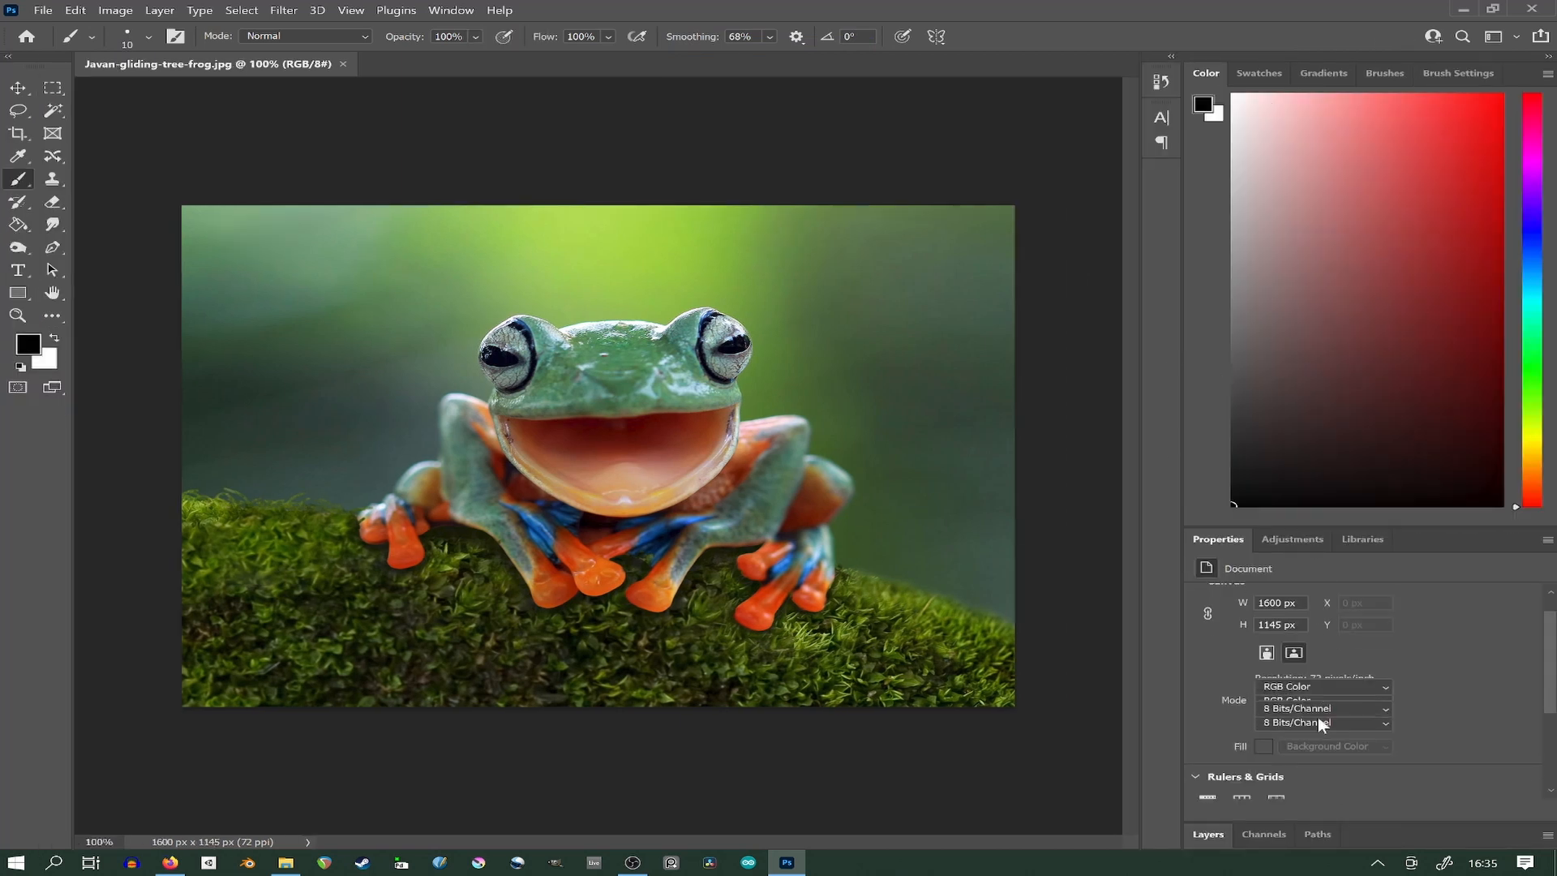
Add a Threshold adjustment layer above the frog photo and set its threshold level to 76.
click(1205, 836)
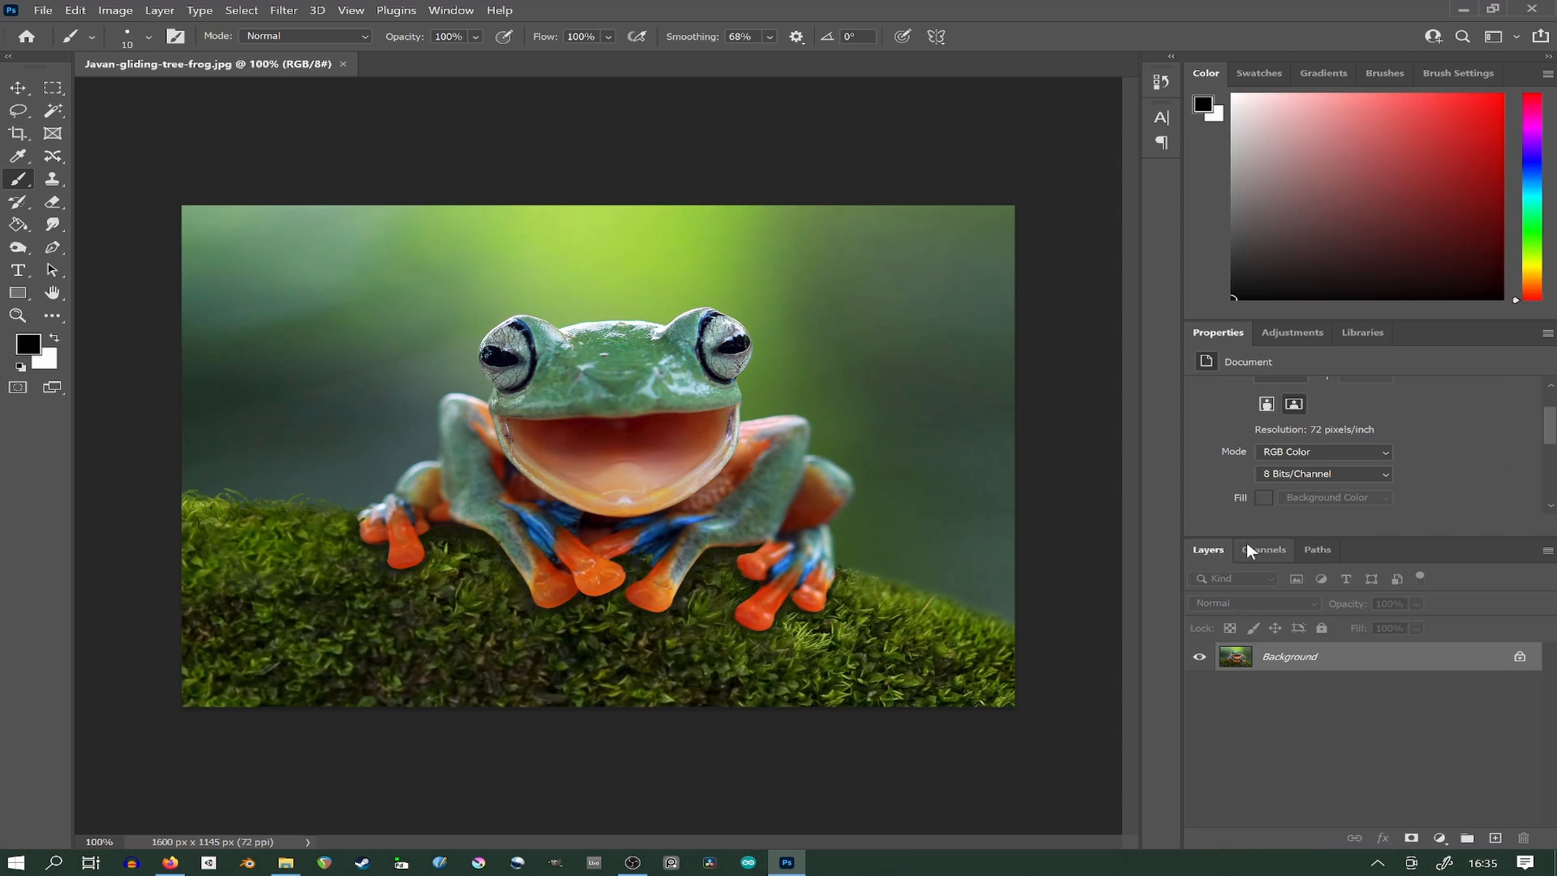
click(1289, 329)
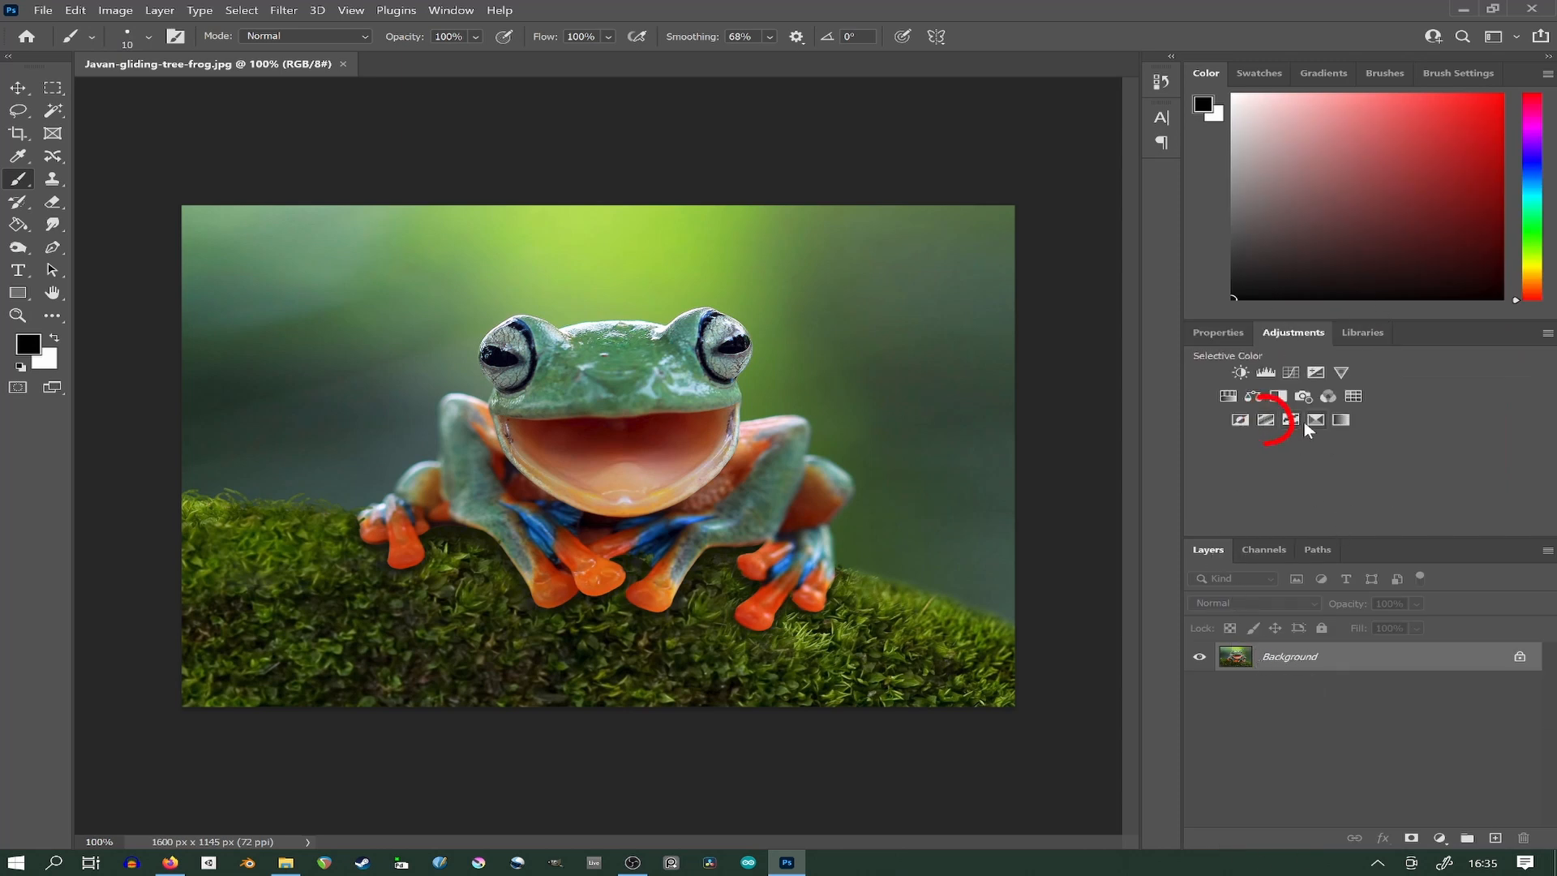
click(1292, 420)
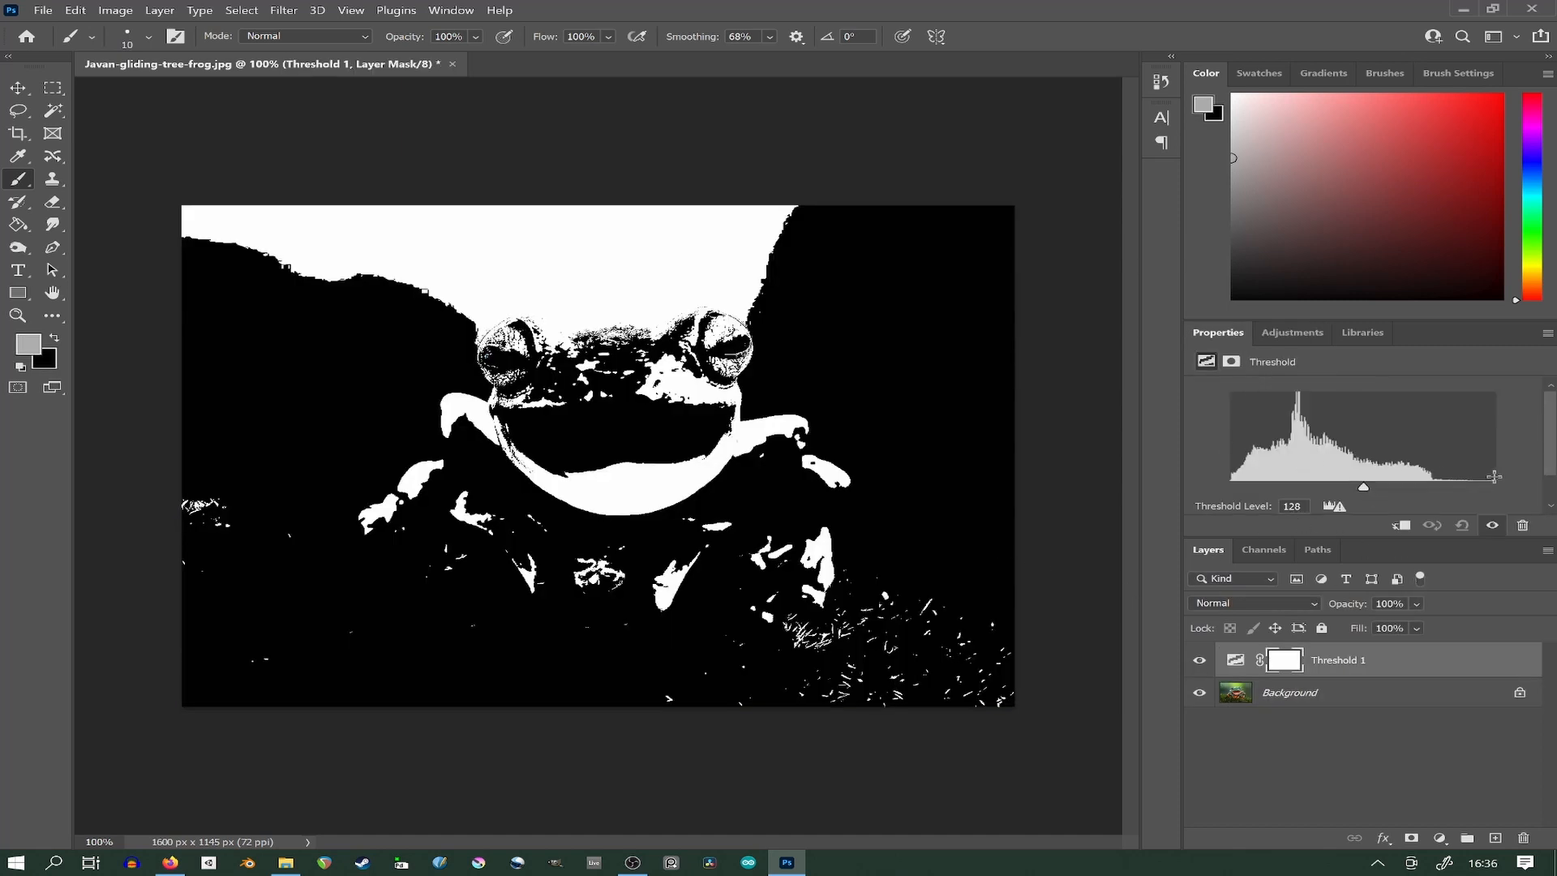
drag(1376, 485, 1310, 464)
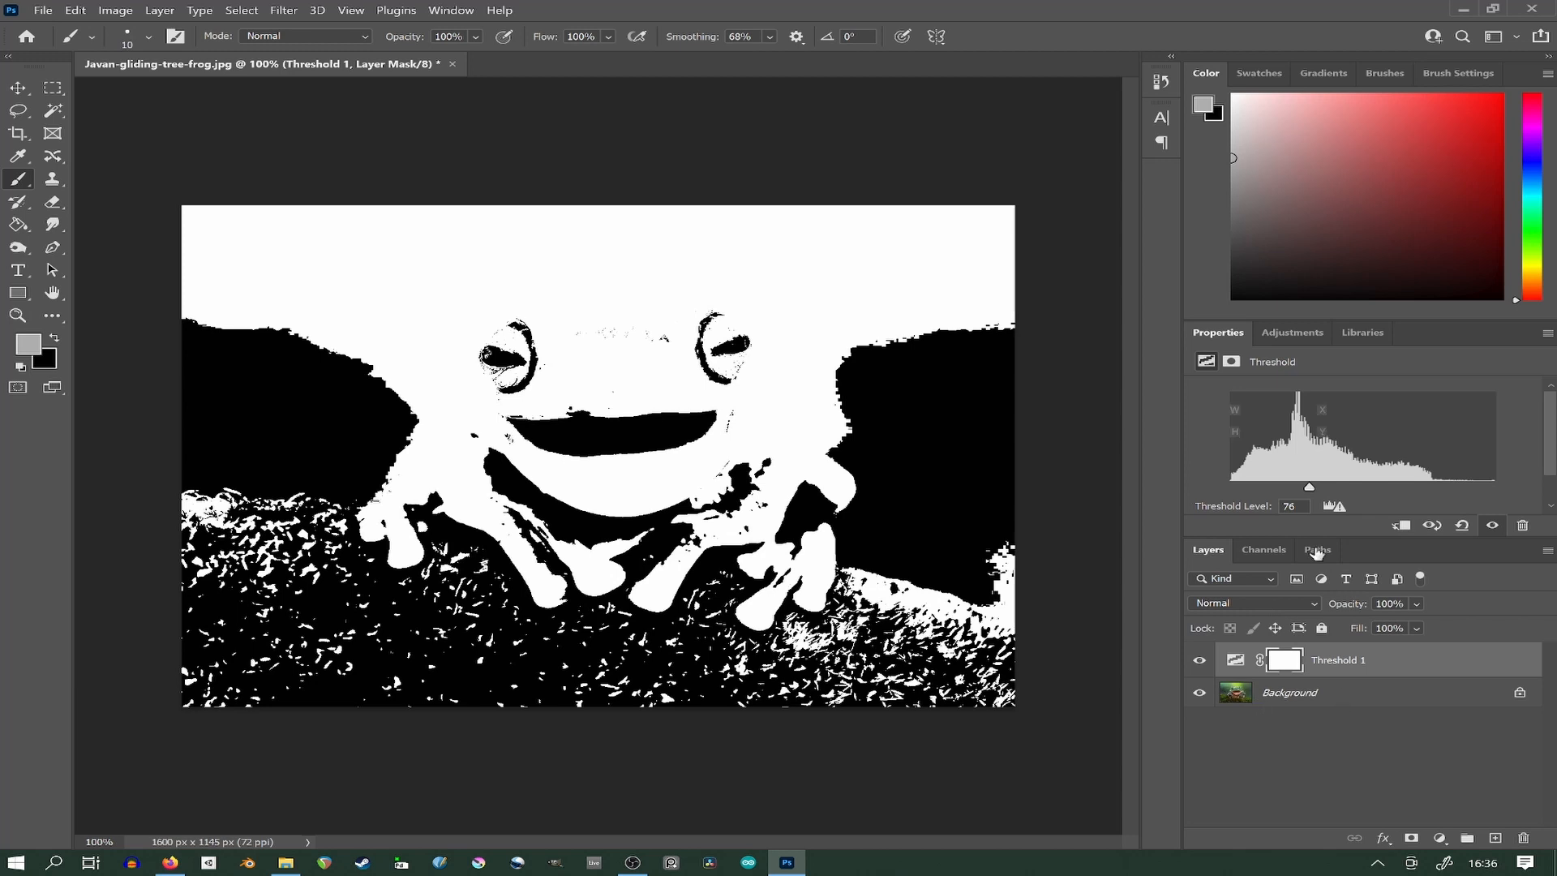
Add a Curves adjustment layer between the Background and Threshold layers and bend its curve with several points to deepen the frog's shading.
key(alt+bracketleft)
click(1298, 332)
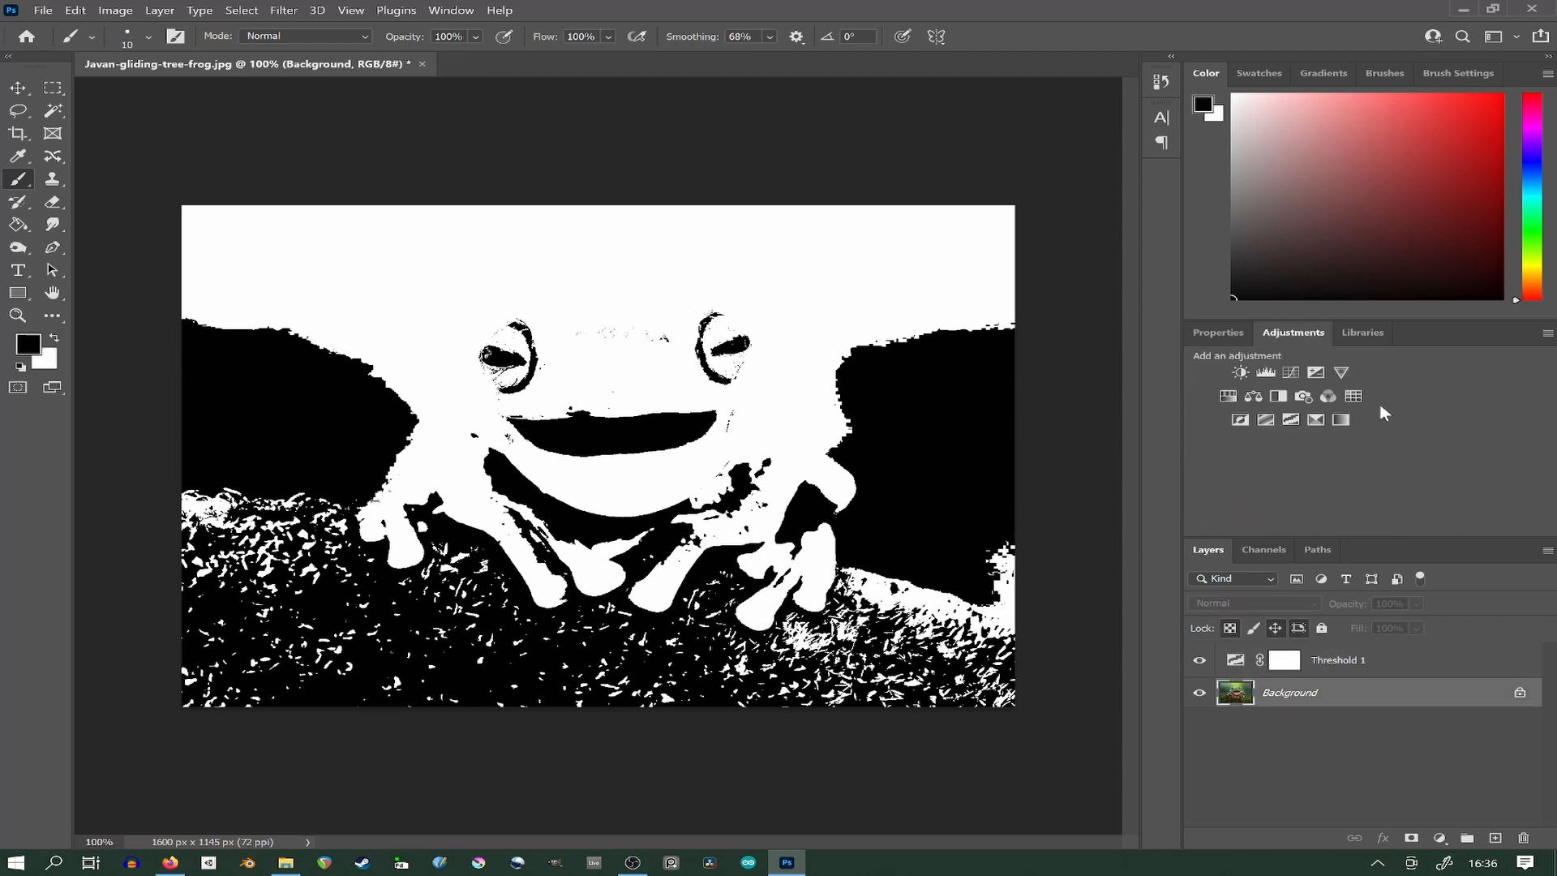
click(1290, 372)
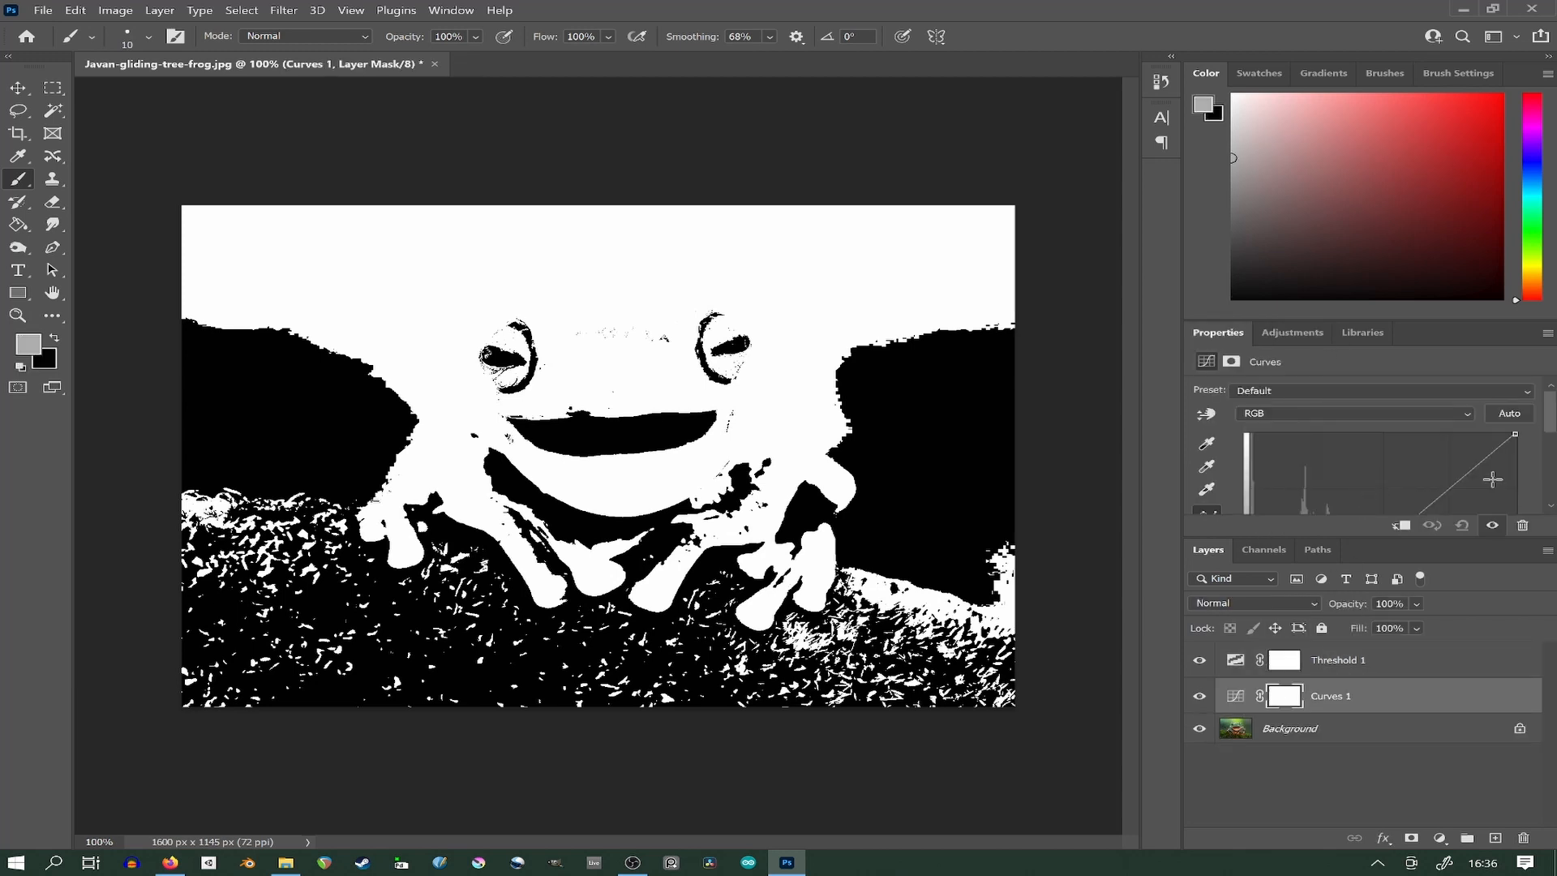
drag(1430, 450, 1423, 482)
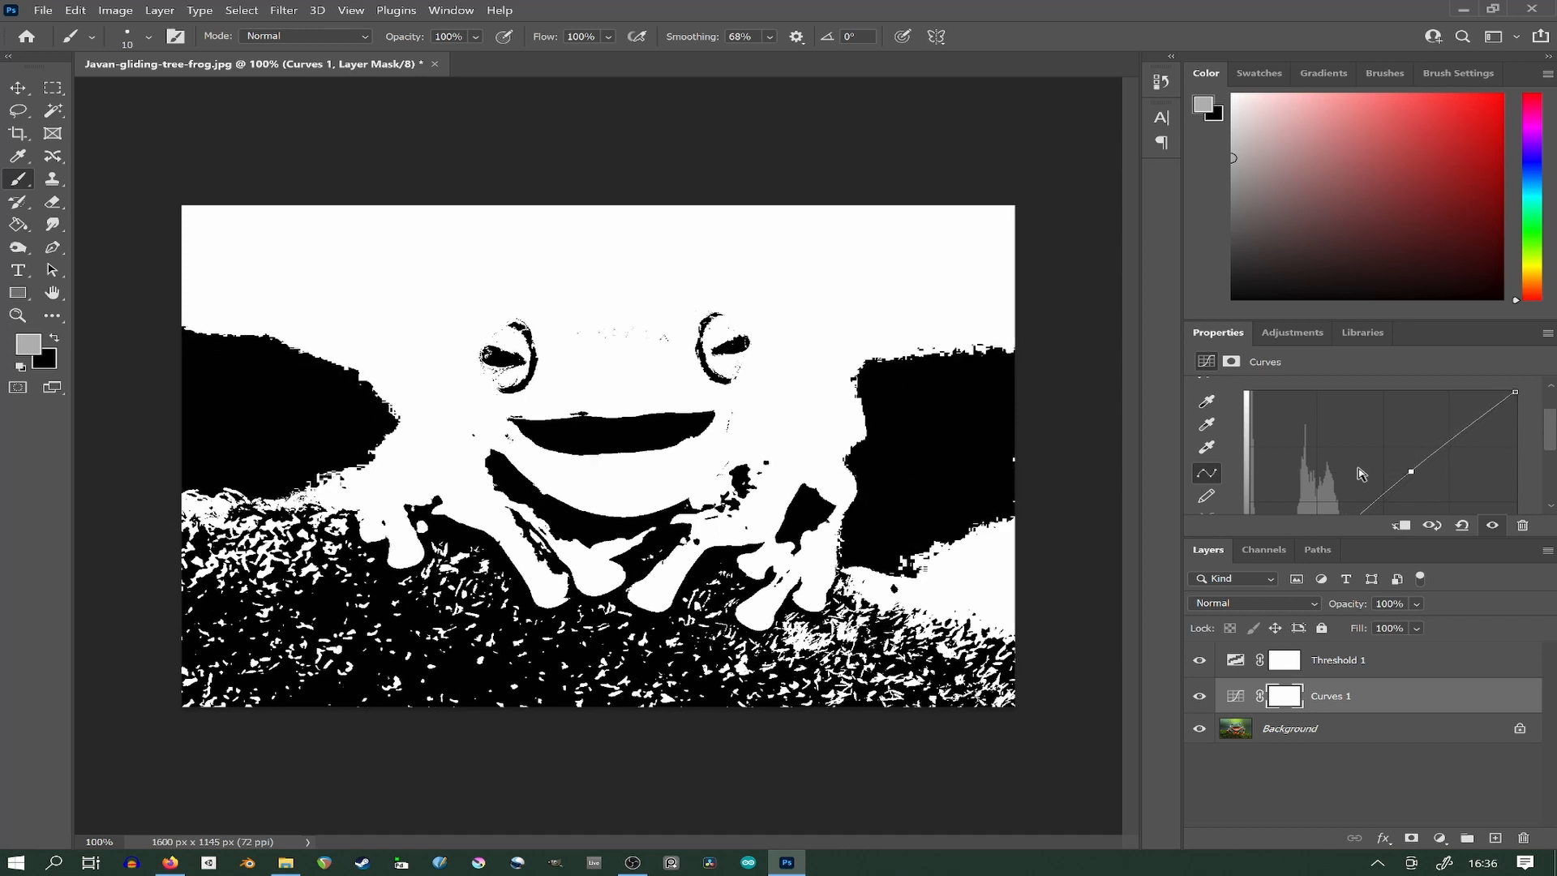
scroll(1327, 458, down, 3)
drag(1310, 438, 1319, 488)
click(1355, 423)
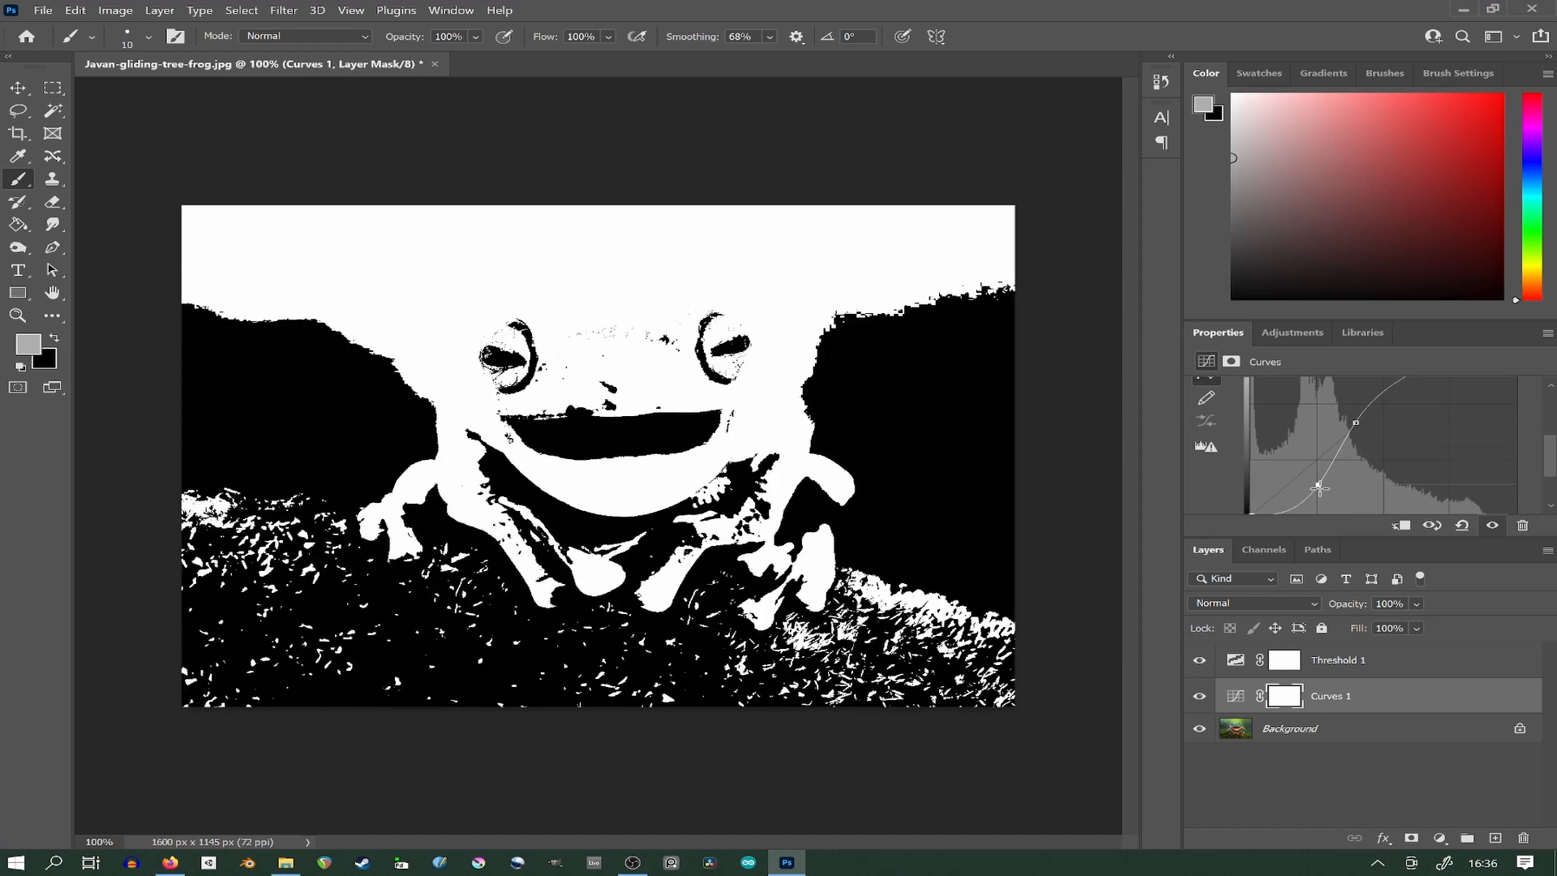
drag(1367, 415, 1390, 372)
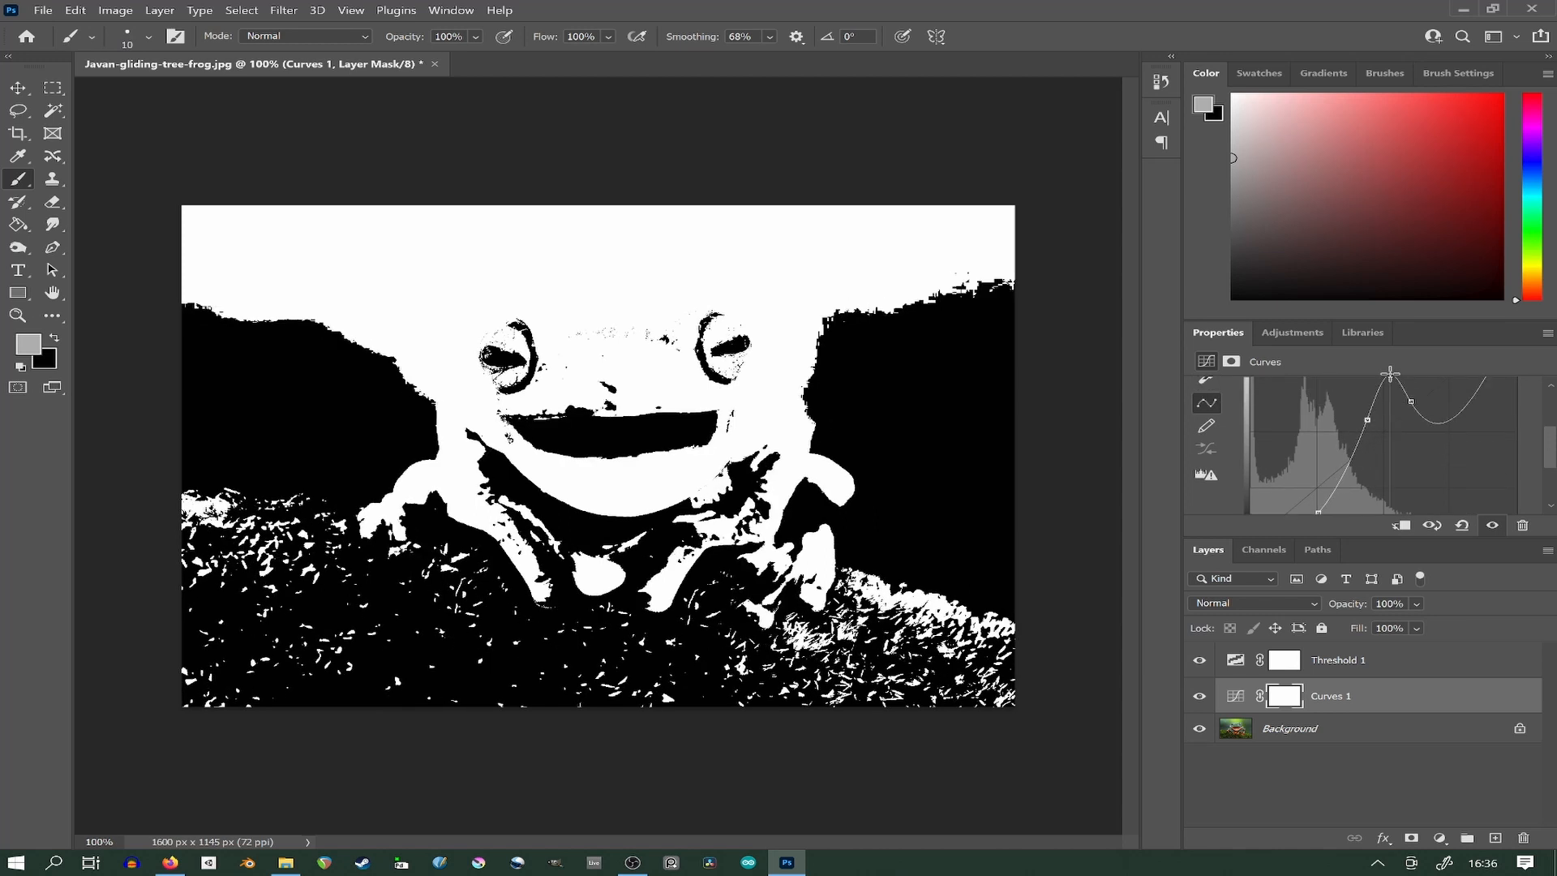
Refine the Curves points into a low shadow section with a steep midtone rise to bring out the frog's face and legs.
scroll(1428, 401, up, 2)
drag(1475, 438, 1452, 407)
scroll(1310, 468, down, 1)
scroll(1310, 468, down, 4)
drag(1348, 417, 1338, 372)
scroll(1367, 422, up, 1)
scroll(1370, 421, up, 1)
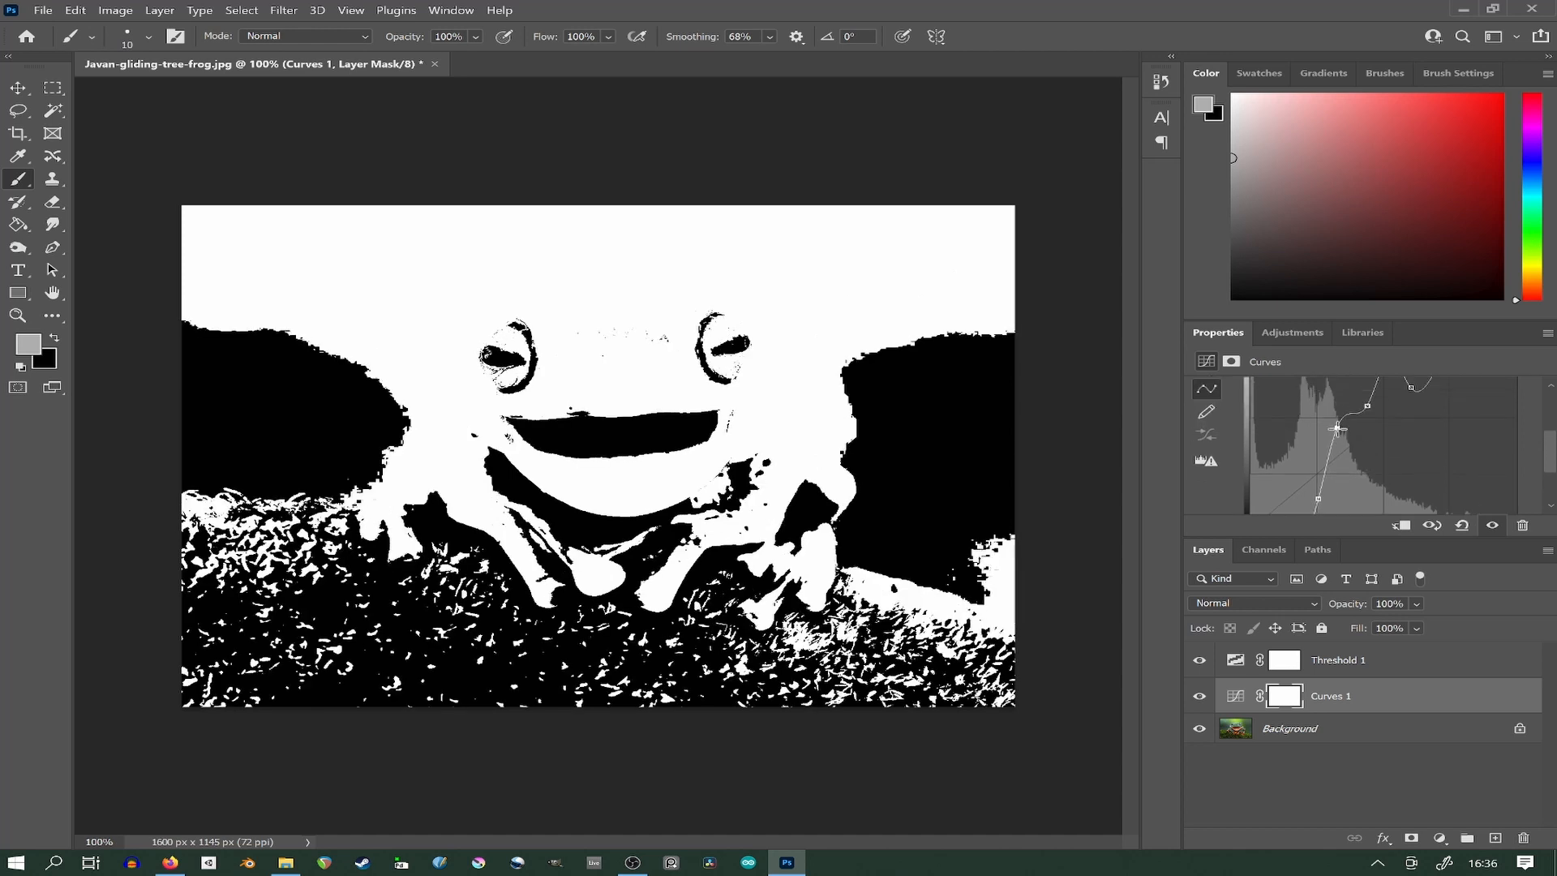
drag(1337, 428, 1358, 488)
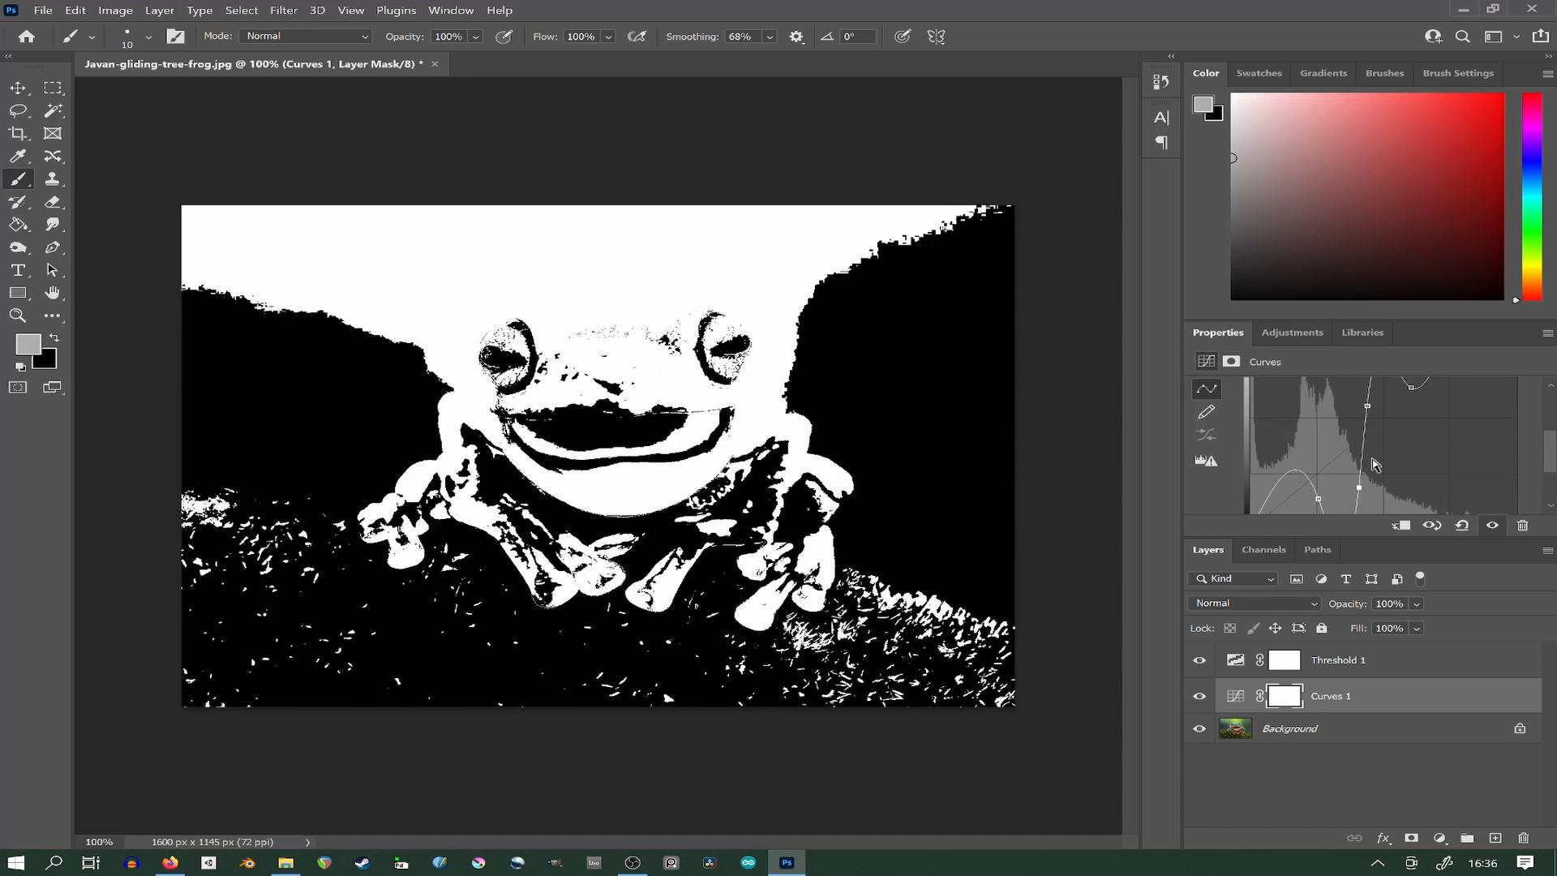
scroll(1375, 464, down, 2)
scroll(1379, 430, up, 1)
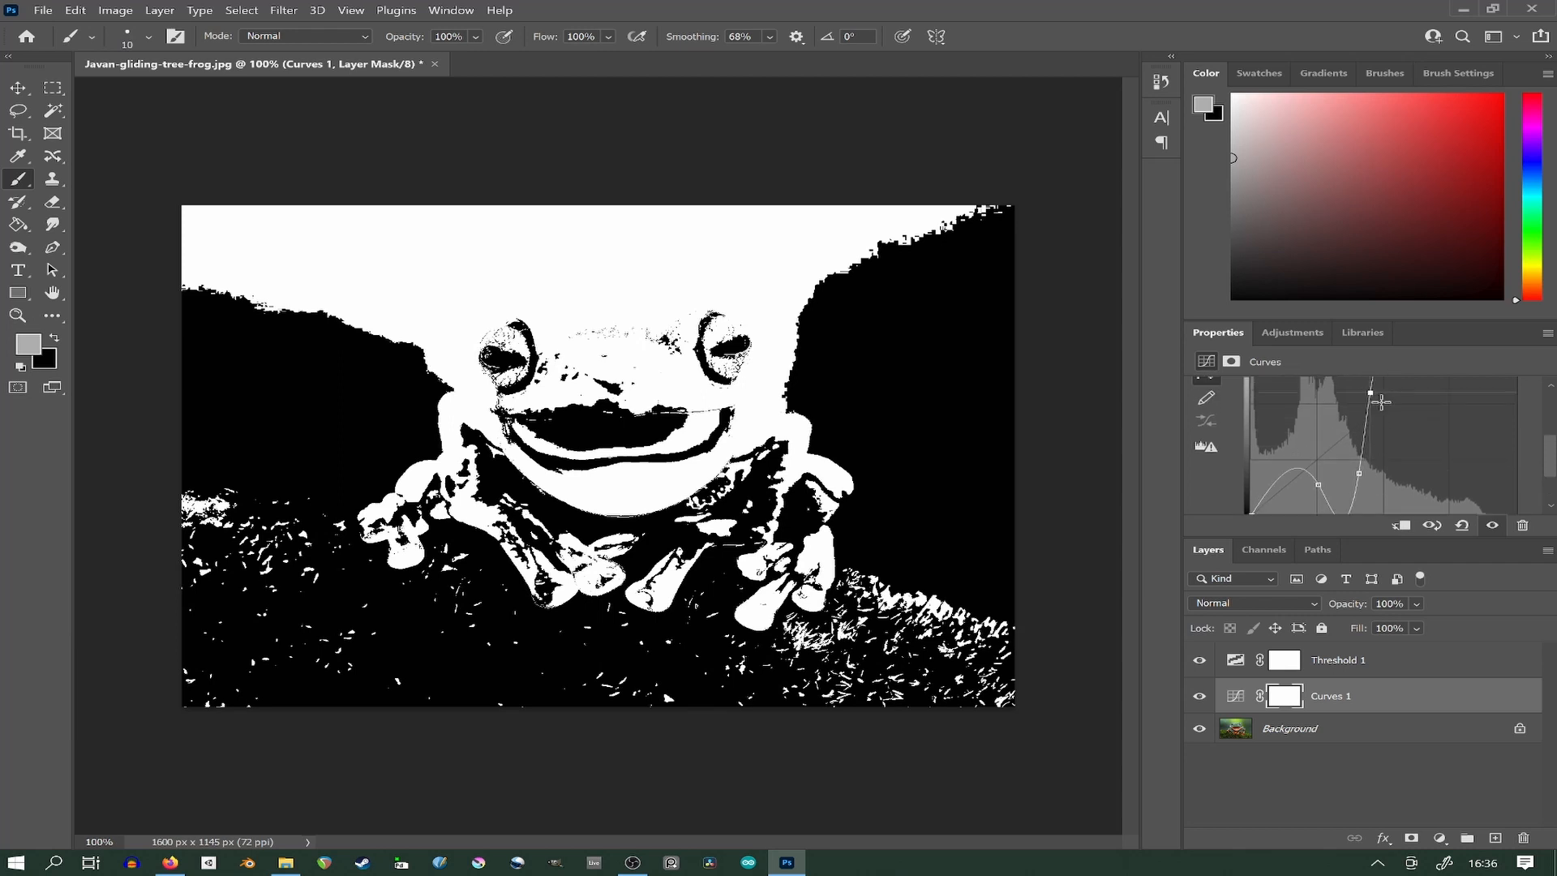
drag(1382, 401, 1380, 410)
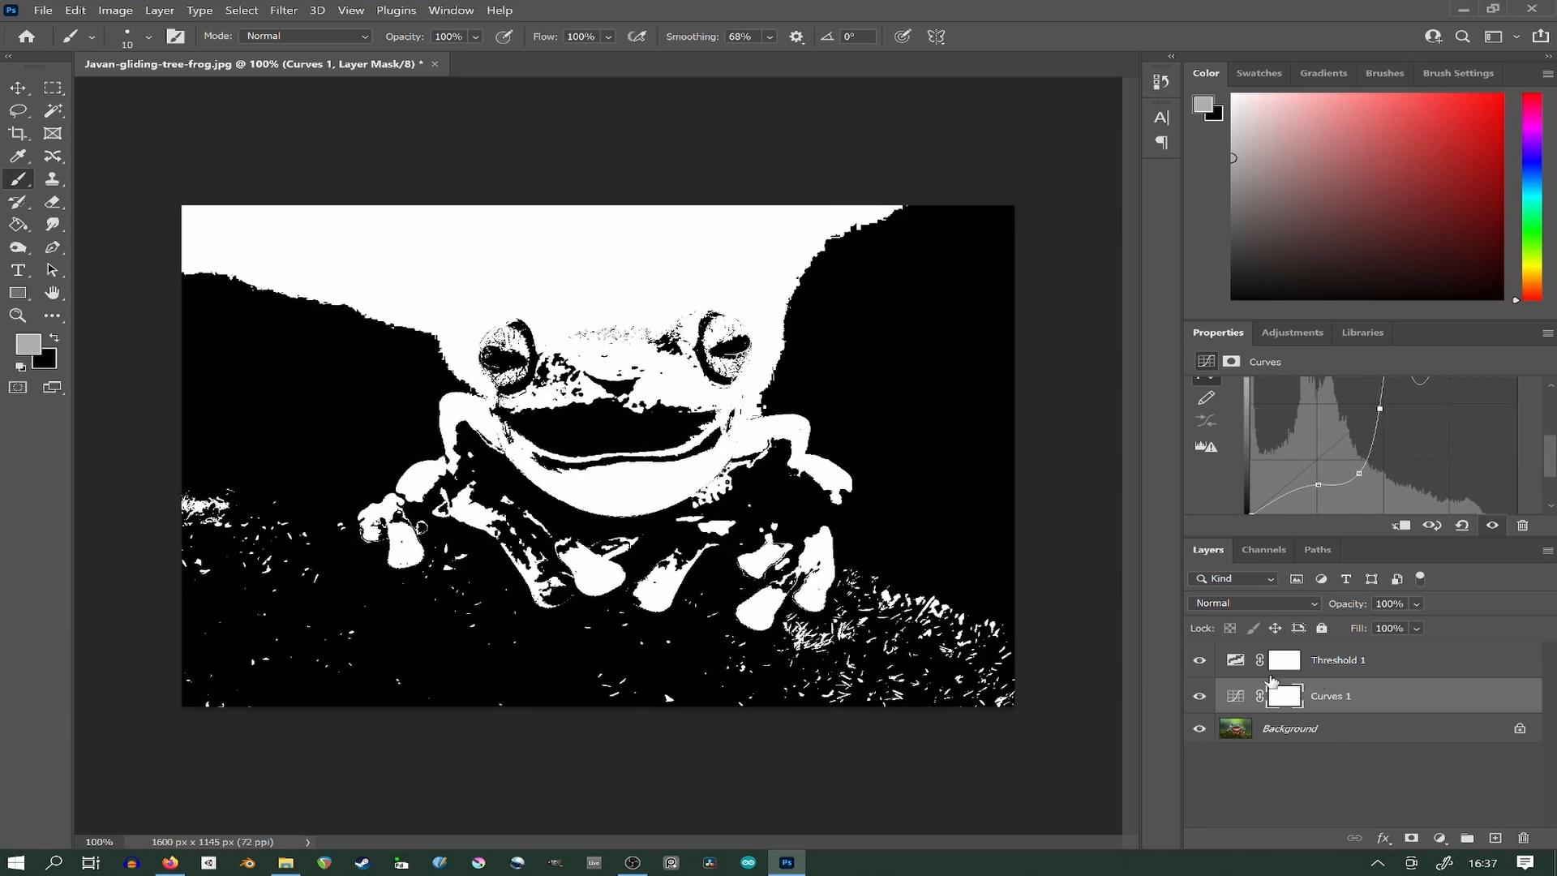
On the Background layer, restore the default black and white colours and burn the shadows around and above the frog's left-hand eye.
click(1322, 732)
click(20, 366)
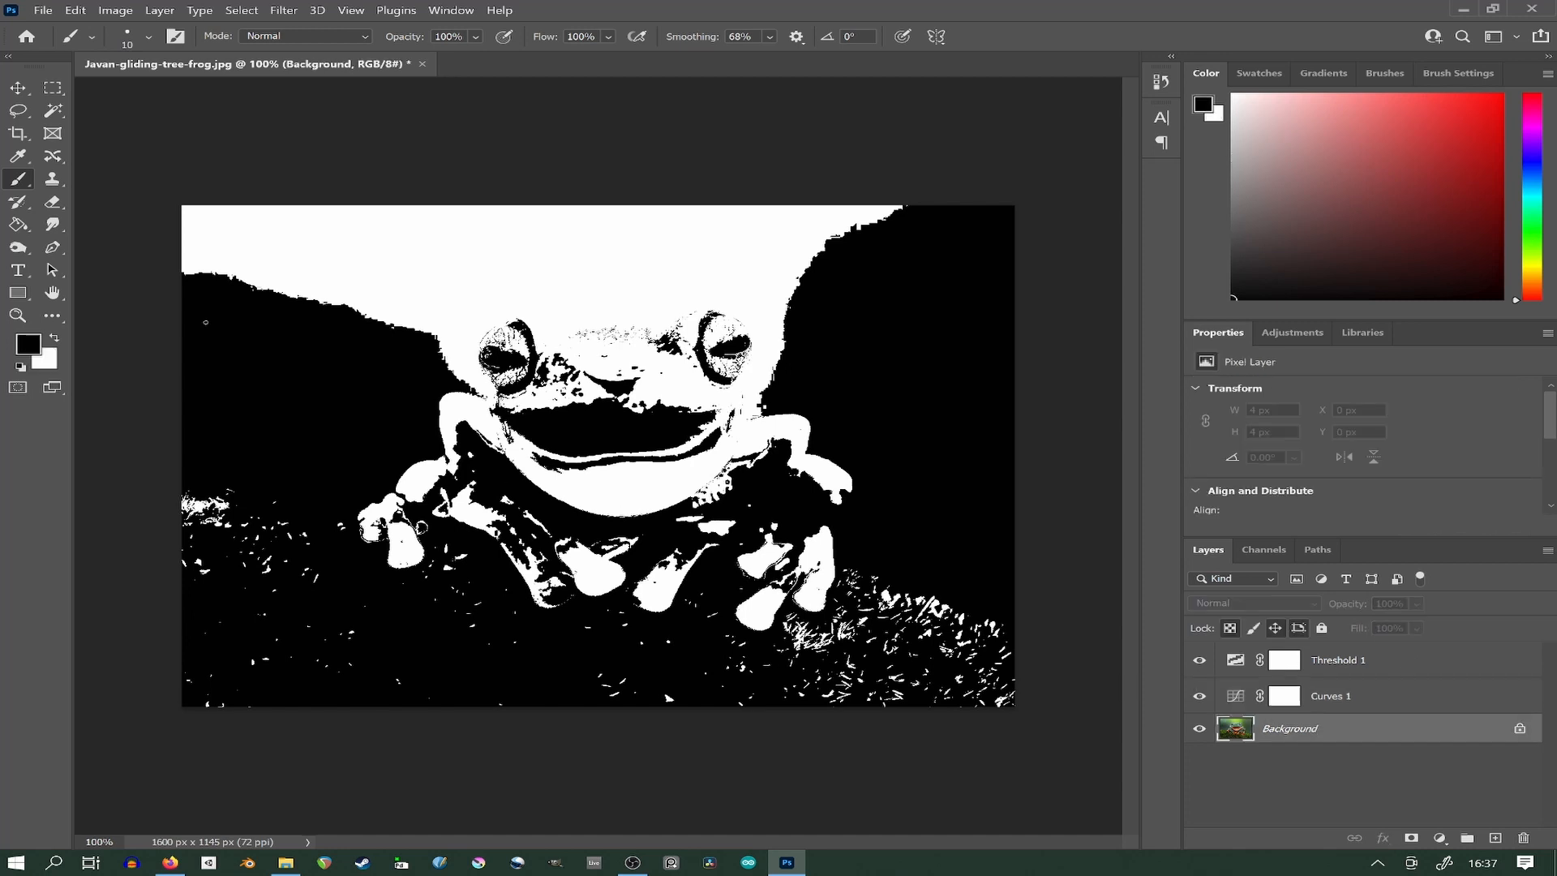
click(18, 247)
mouse_move(451, 350)
mouse_down()
mouse_move(460, 308)
mouse_move(499, 301)
mouse_move(451, 335)
mouse_move(495, 303)
mouse_move(580, 300)
mouse_move(483, 321)
mouse_move(611, 297)
mouse_up()
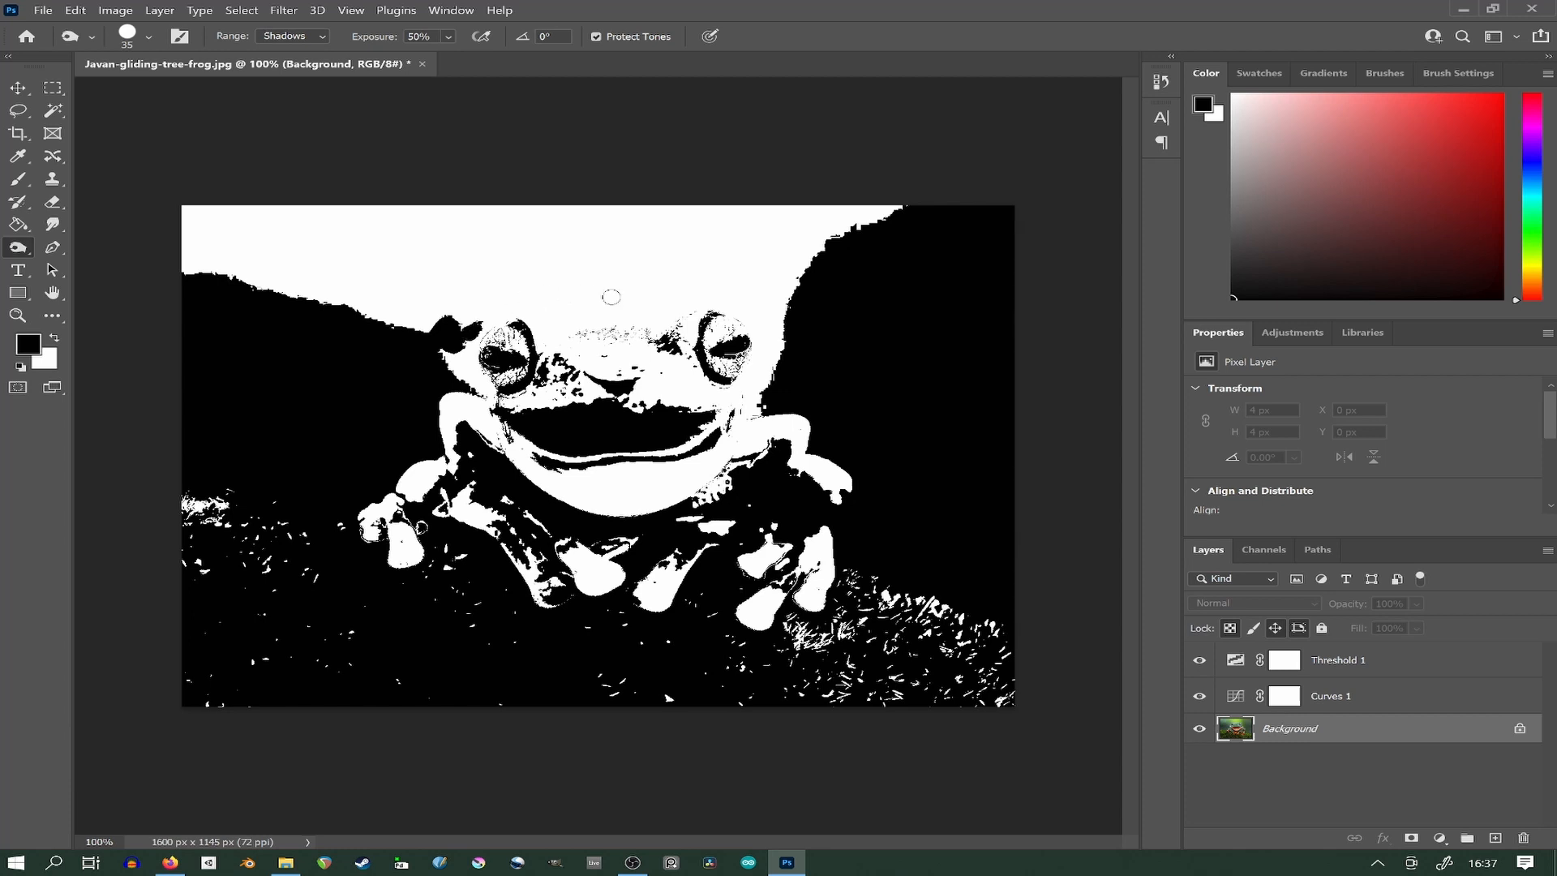
mouse_move(496, 305)
mouse_down()
mouse_move(545, 305)
mouse_move(470, 329)
mouse_move(552, 296)
mouse_move(502, 292)
mouse_move(572, 303)
mouse_move(499, 305)
mouse_move(607, 302)
mouse_up()
Raise the Burn tool's exposure to 84% and darken the outline beside and above the frog's right-hand eye.
click(448, 38)
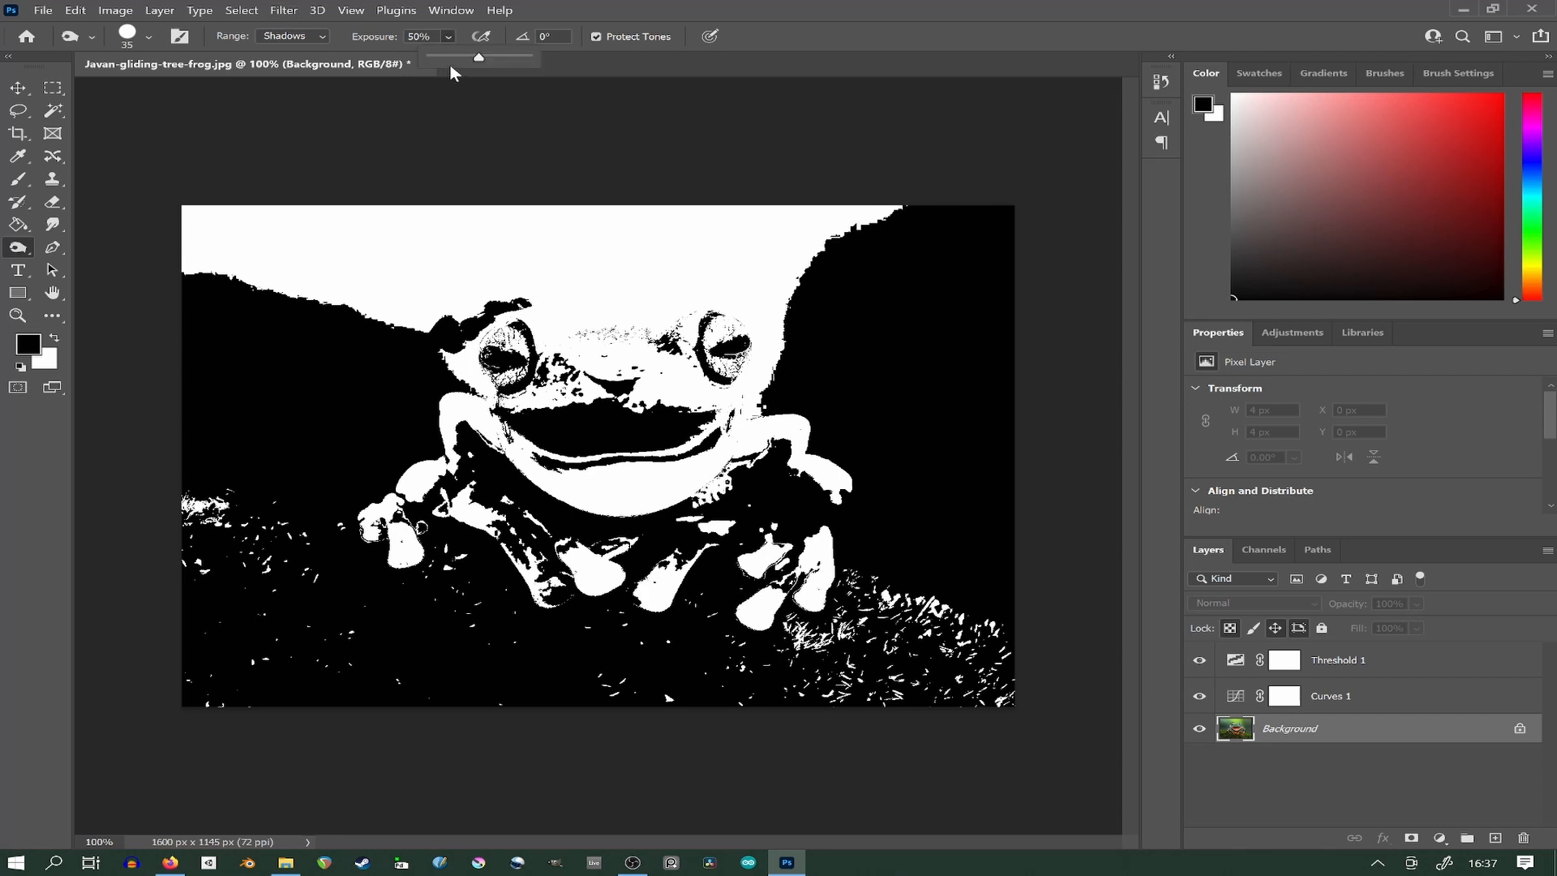
drag(479, 58, 511, 57)
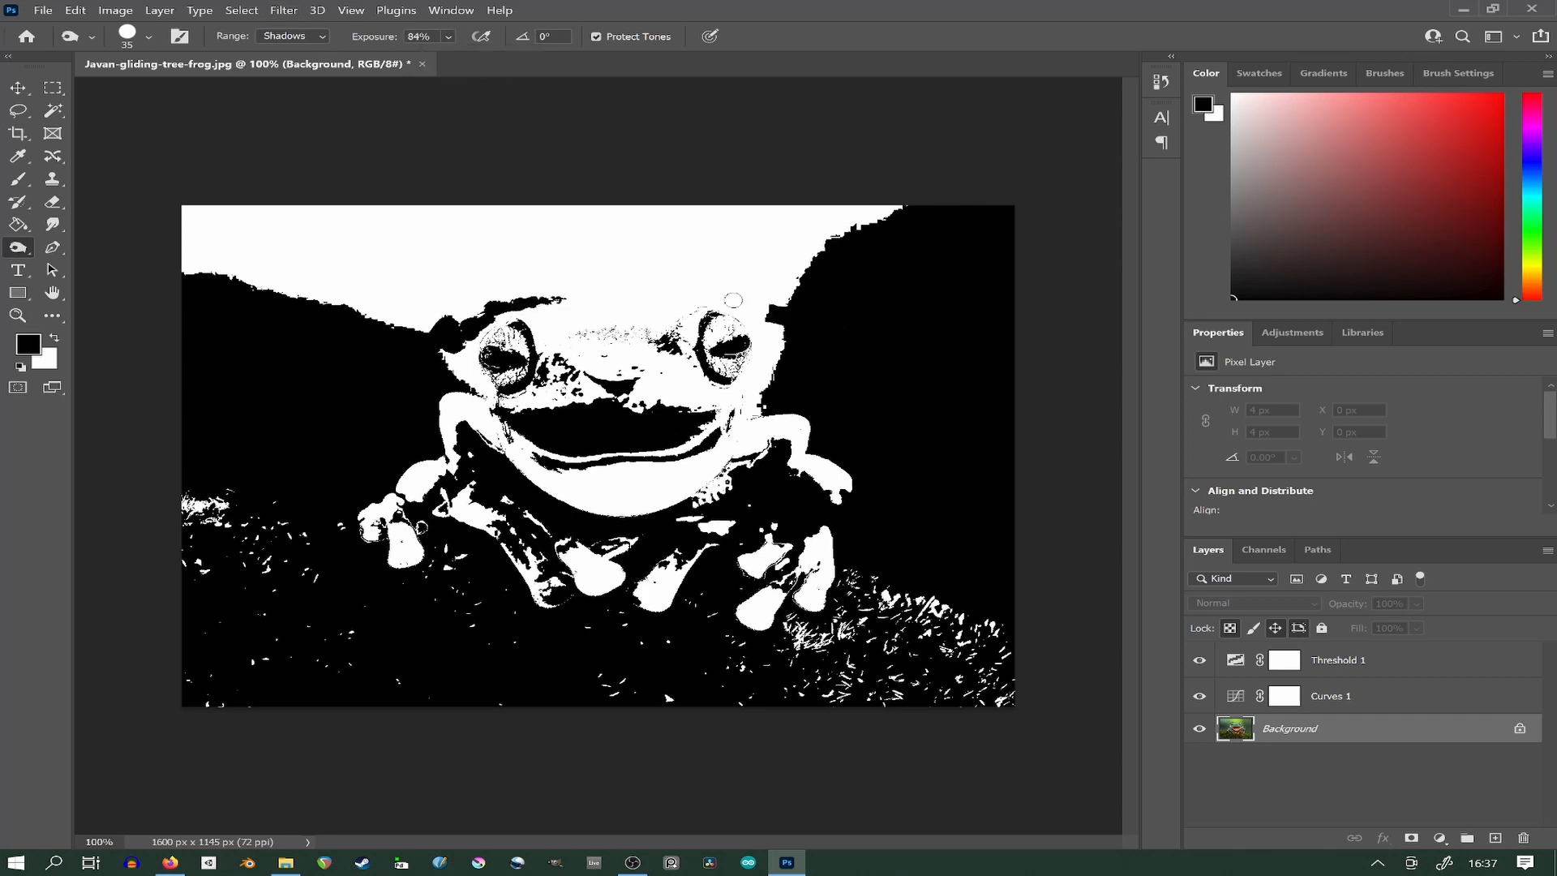
mouse_move(802, 348)
mouse_down()
mouse_move(780, 314)
mouse_move(758, 389)
mouse_move(761, 316)
mouse_move(758, 404)
mouse_up()
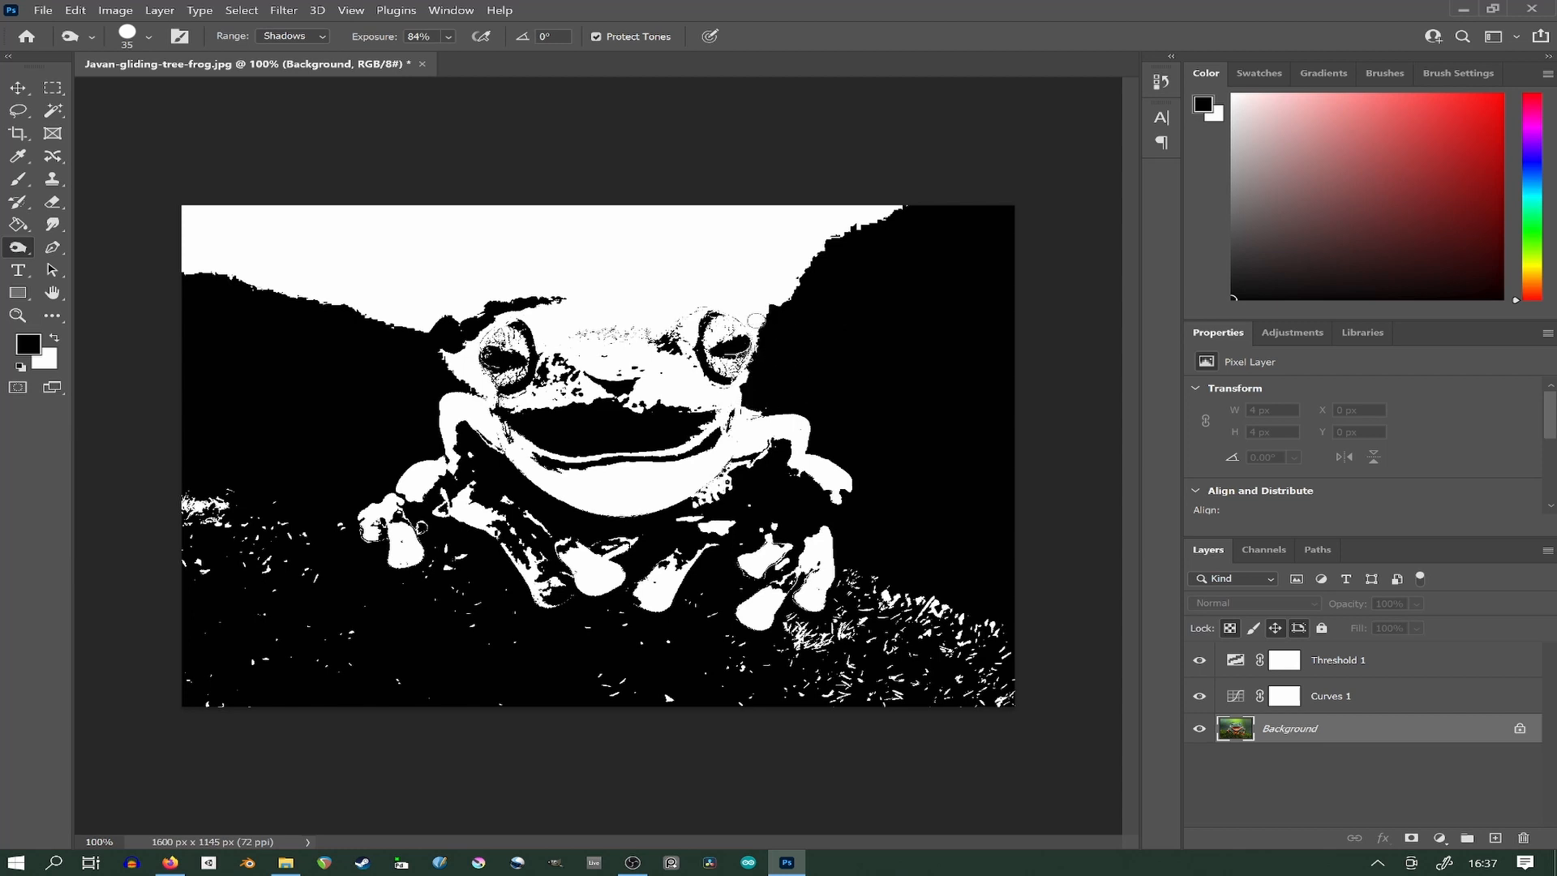
drag(720, 298, 657, 282)
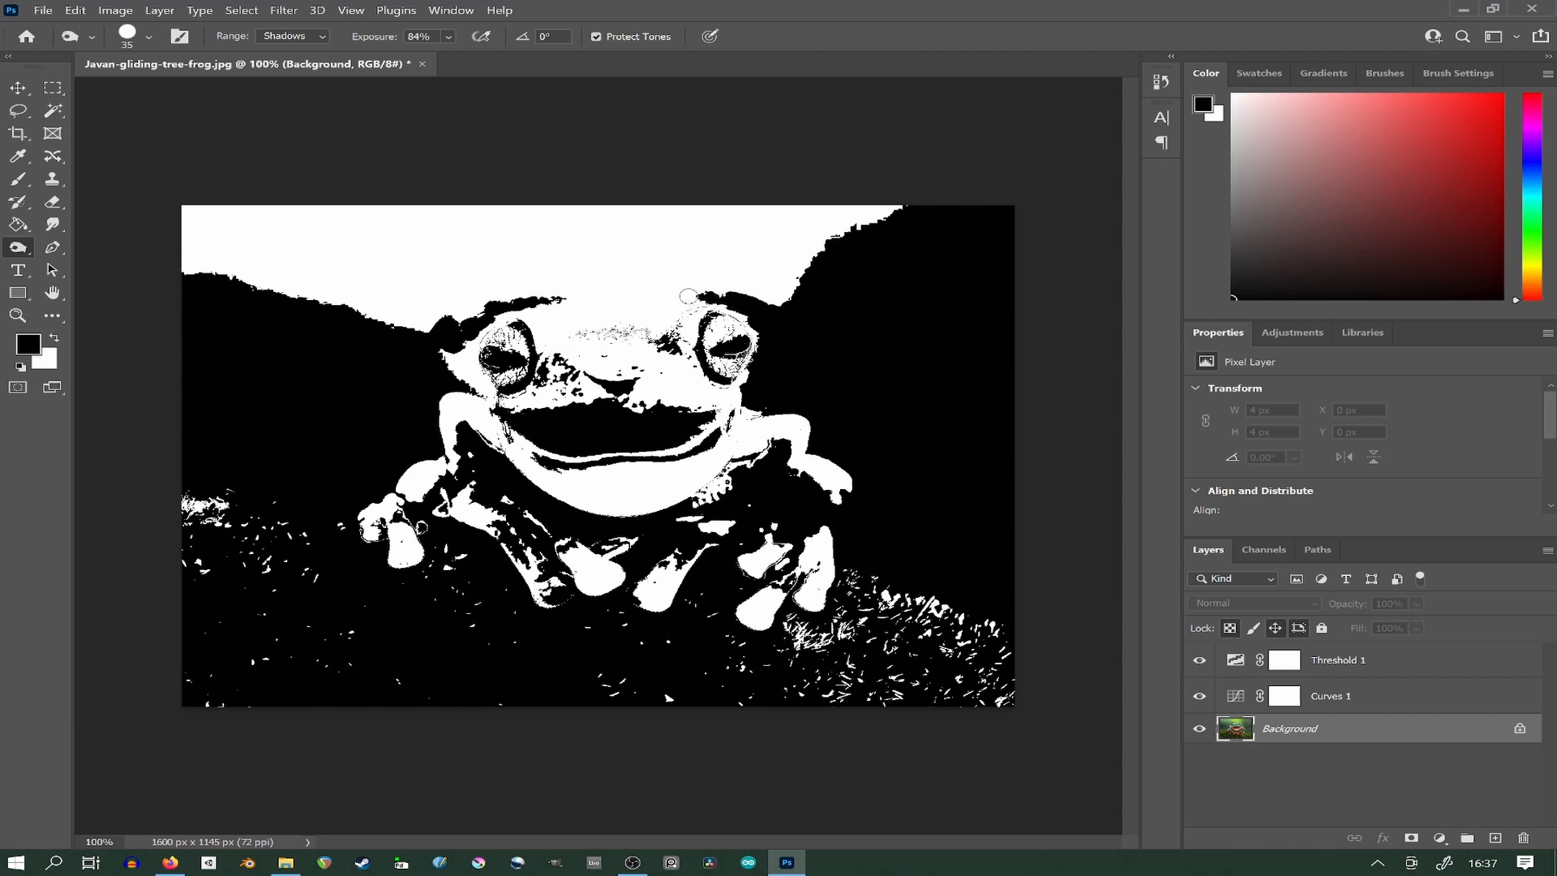
Keep the Burn tool and darken a continuous outline across the top of the head and down both sides of the eyes.
right_click(19, 257)
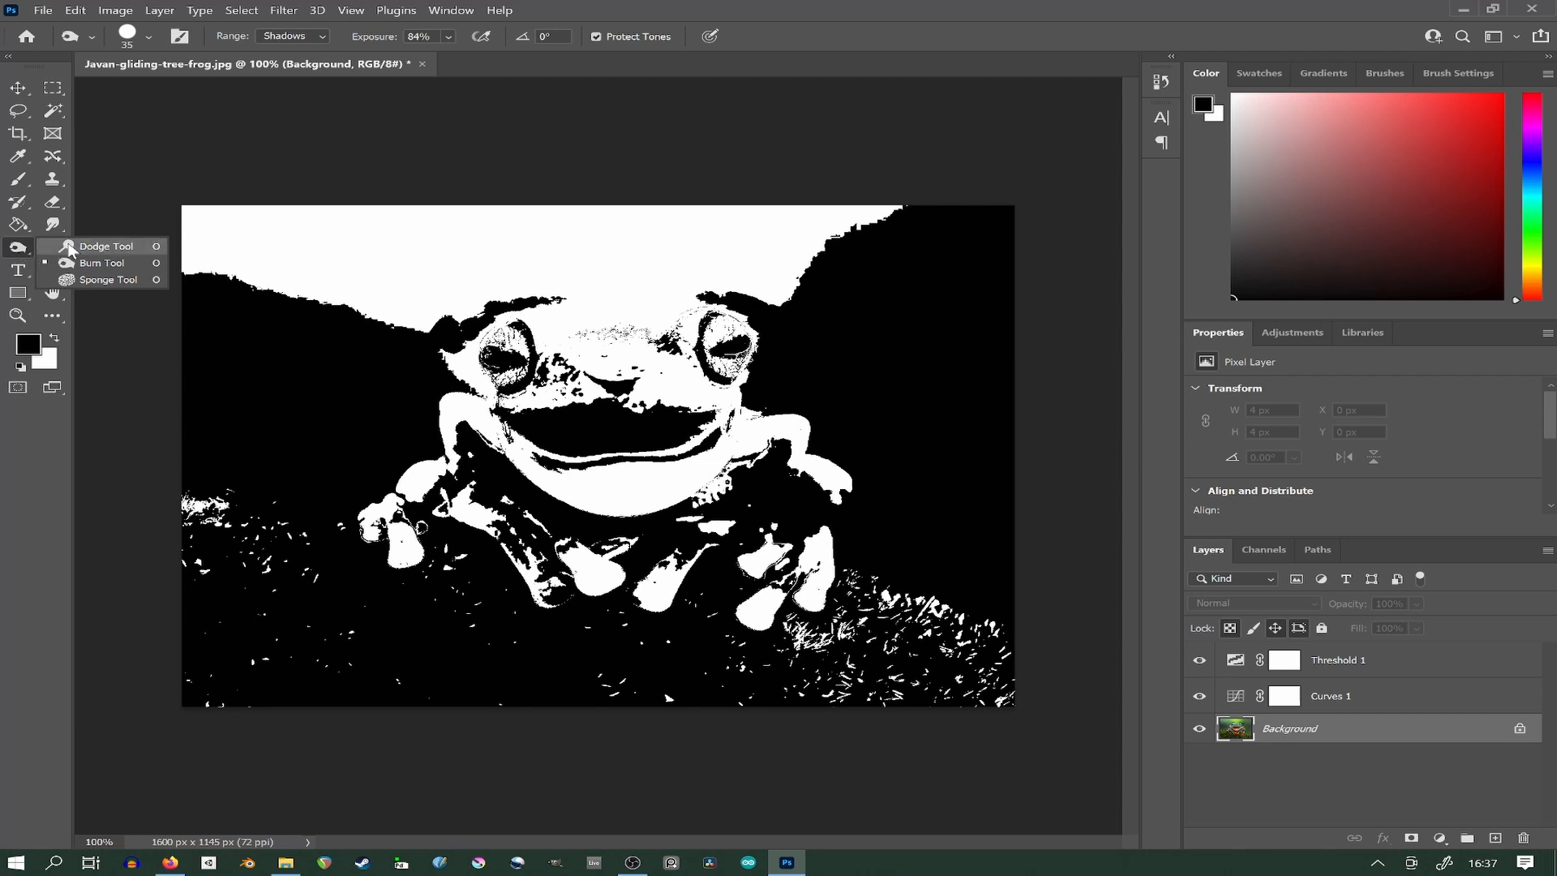
click(96, 263)
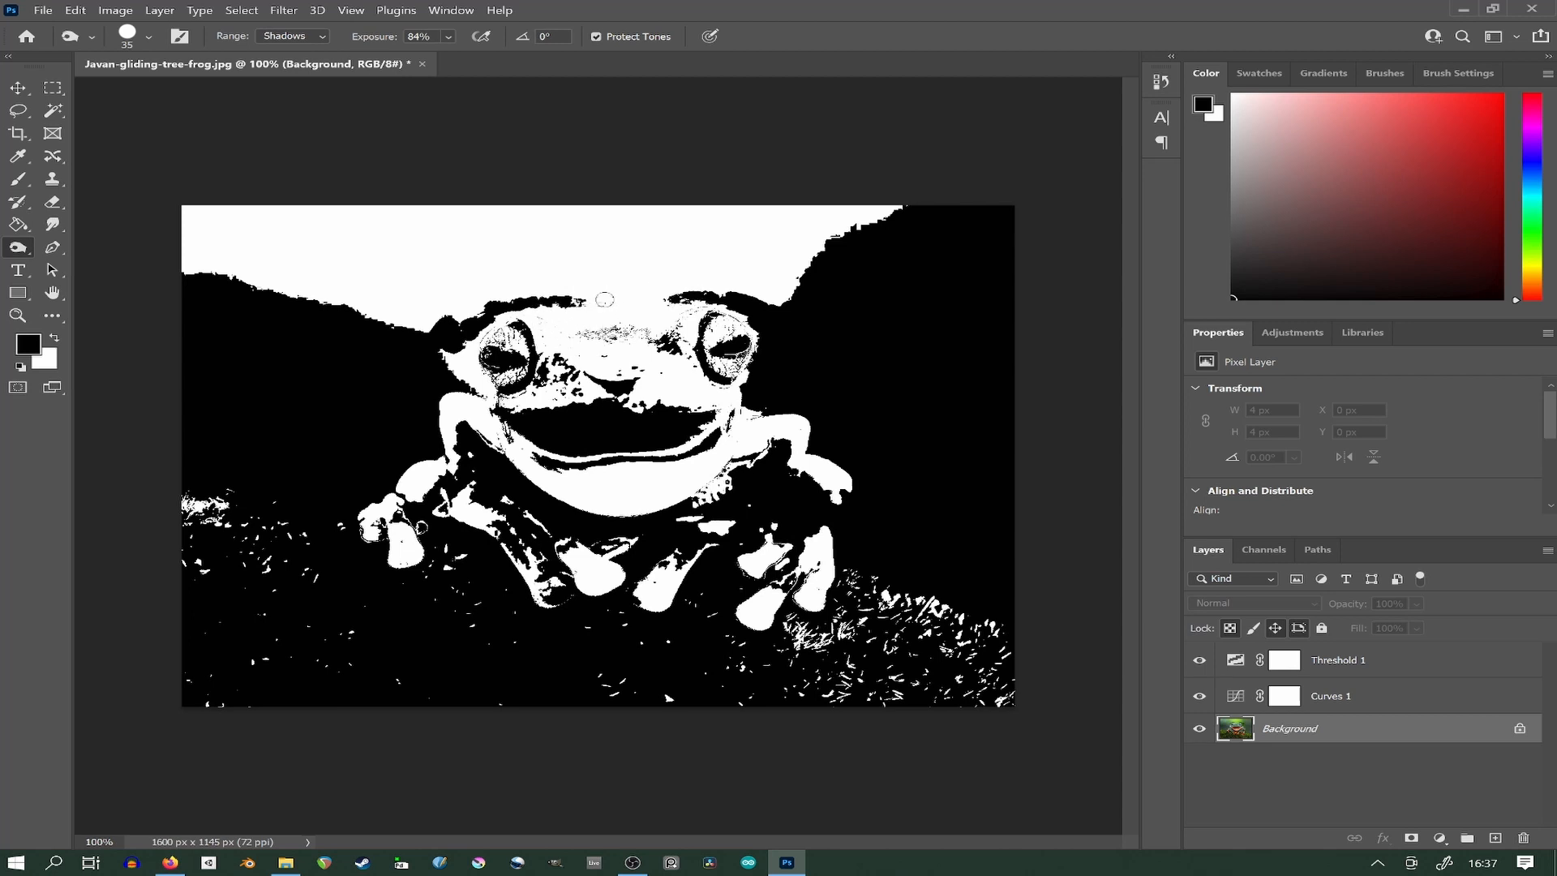
mouse_move(661, 306)
mouse_down()
mouse_move(575, 298)
mouse_move(677, 290)
mouse_move(503, 290)
mouse_move(517, 301)
mouse_move(402, 346)
mouse_move(399, 322)
mouse_move(428, 324)
mouse_move(473, 293)
mouse_up()
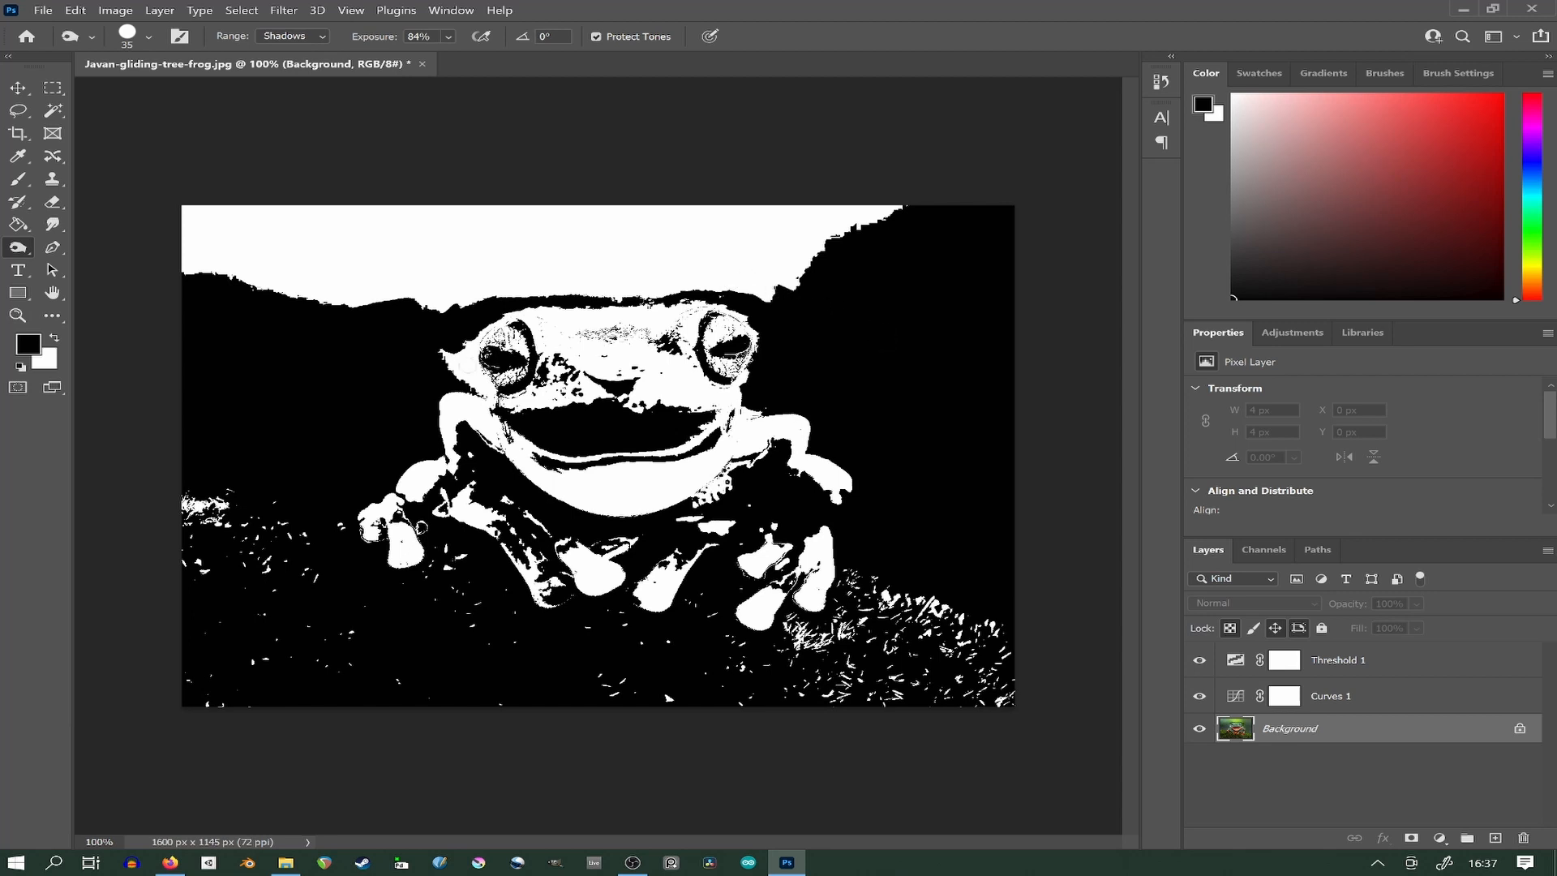
mouse_move(467, 366)
mouse_down()
mouse_move(458, 355)
mouse_move(485, 391)
mouse_move(468, 335)
mouse_up()
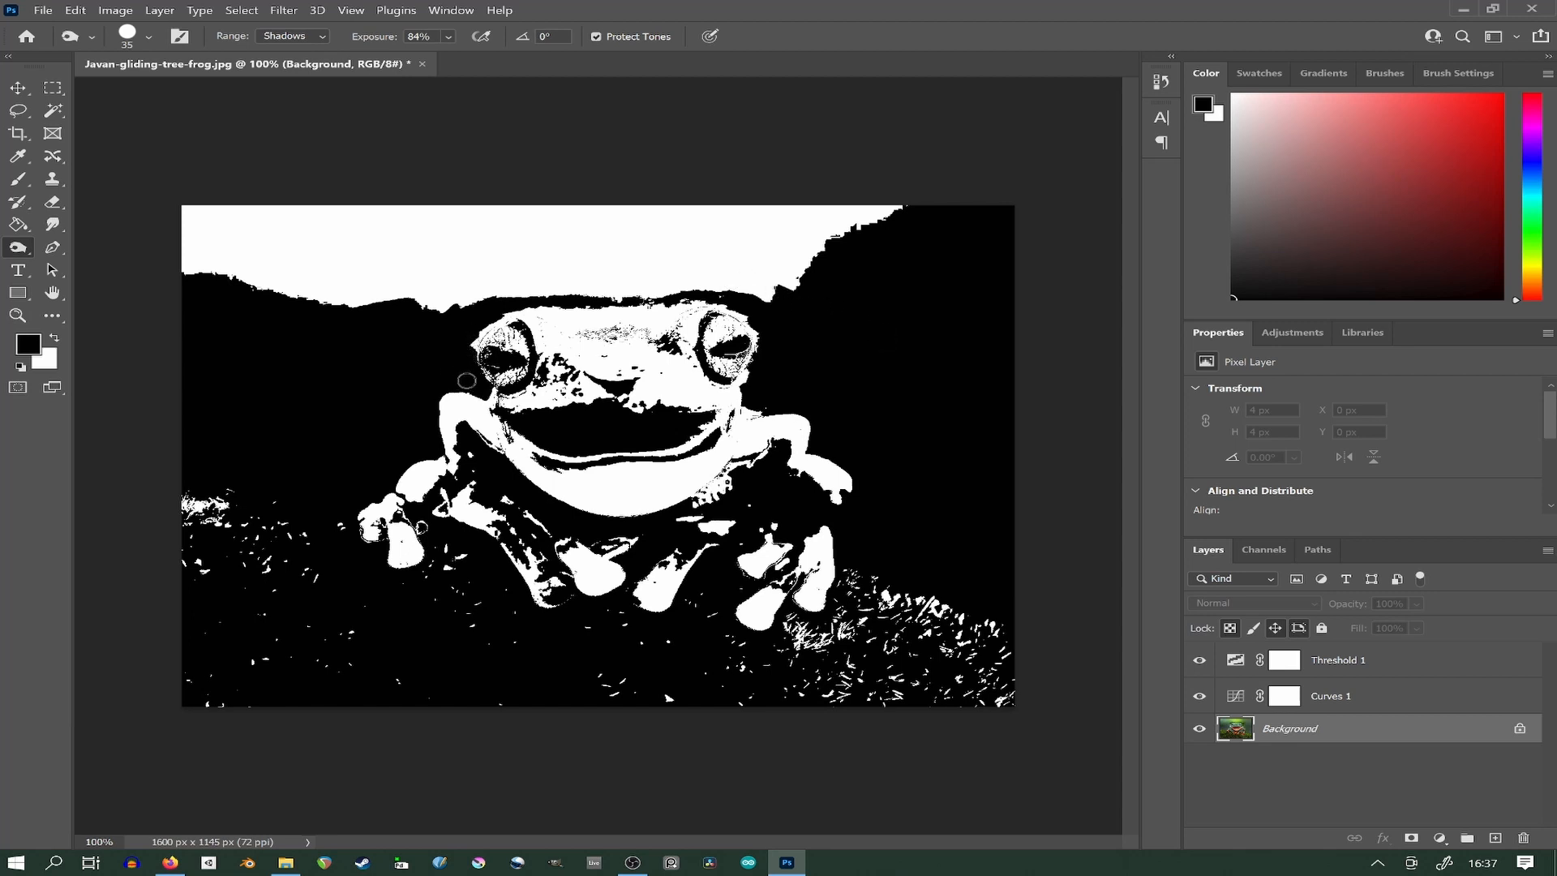
drag(545, 303, 787, 361)
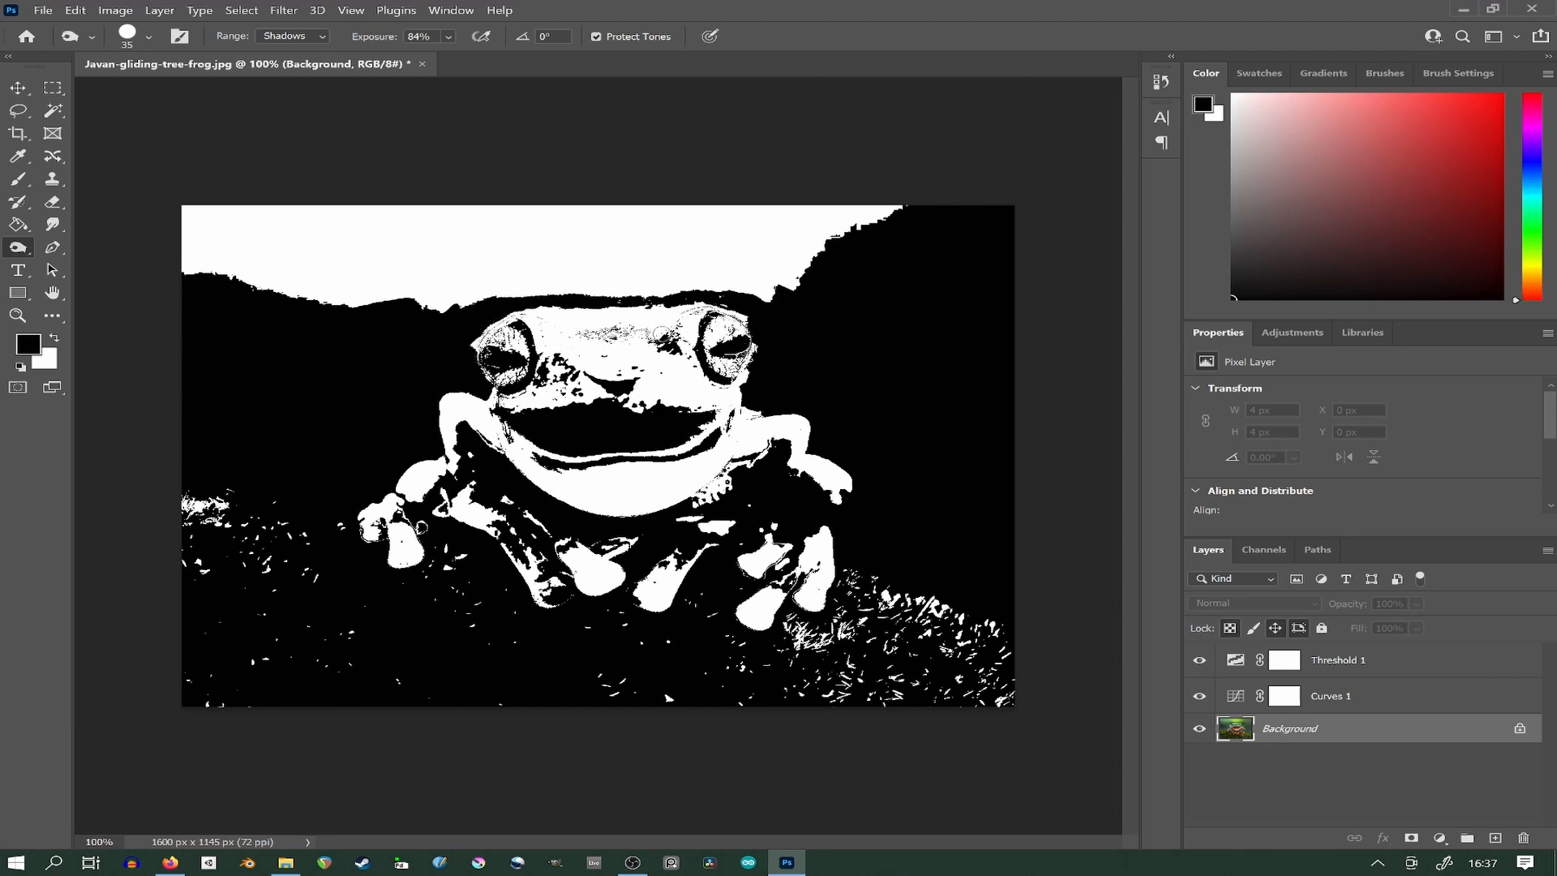
Burn the details on the frog's forehead and legs and darken the pale moss at the image's left edge.
mouse_move(661, 330)
mouse_down()
mouse_move(549, 311)
mouse_move(669, 349)
mouse_up()
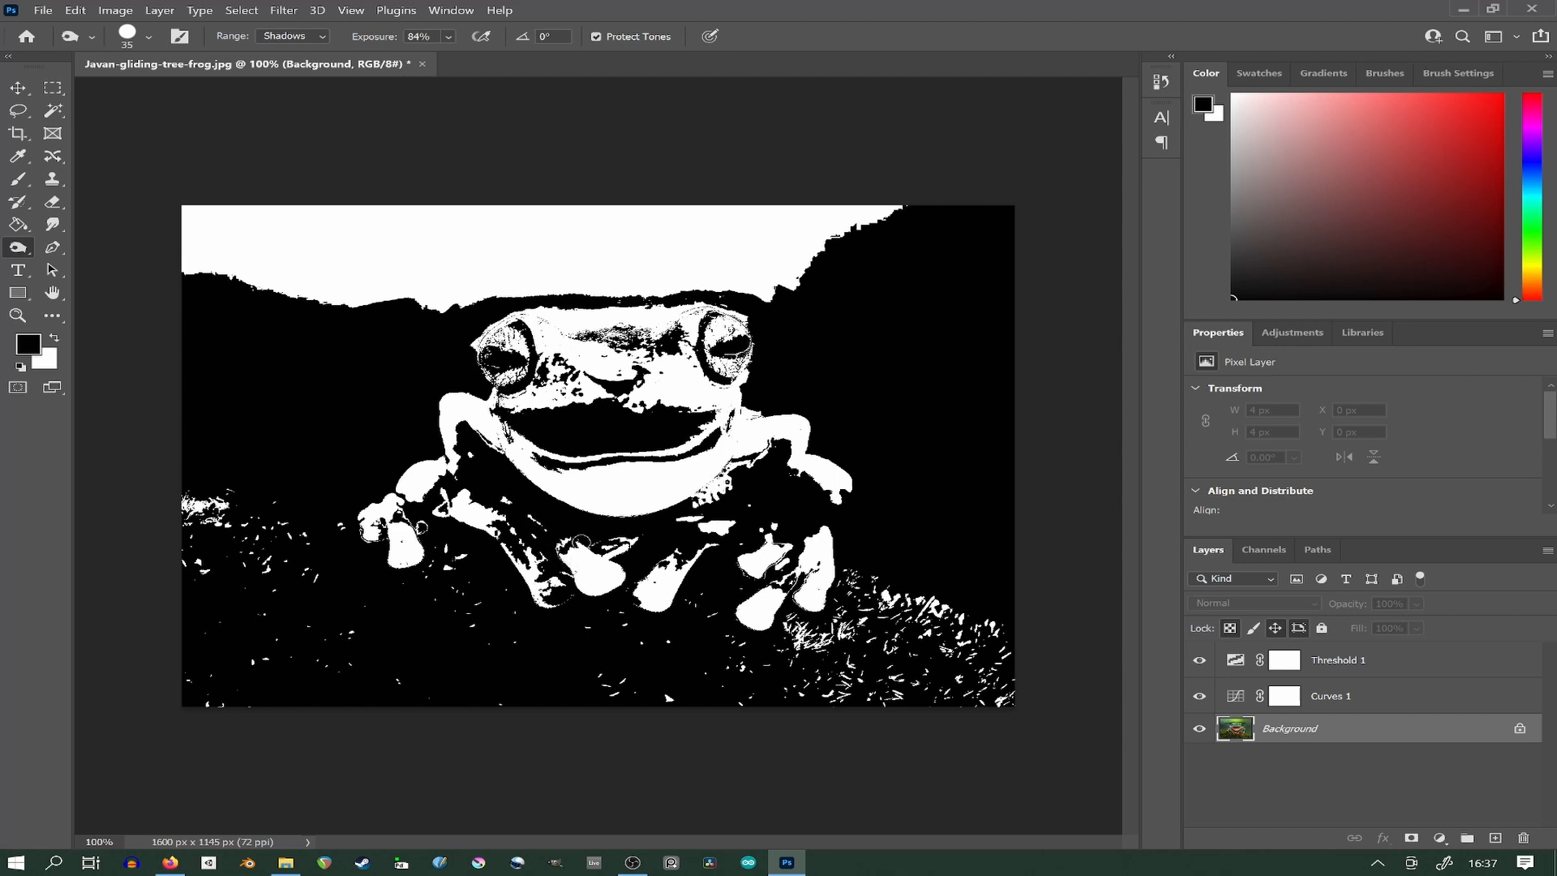
mouse_move(850, 522)
mouse_down()
mouse_move(835, 461)
mouse_move(772, 391)
mouse_move(705, 426)
mouse_move(207, 460)
mouse_up()
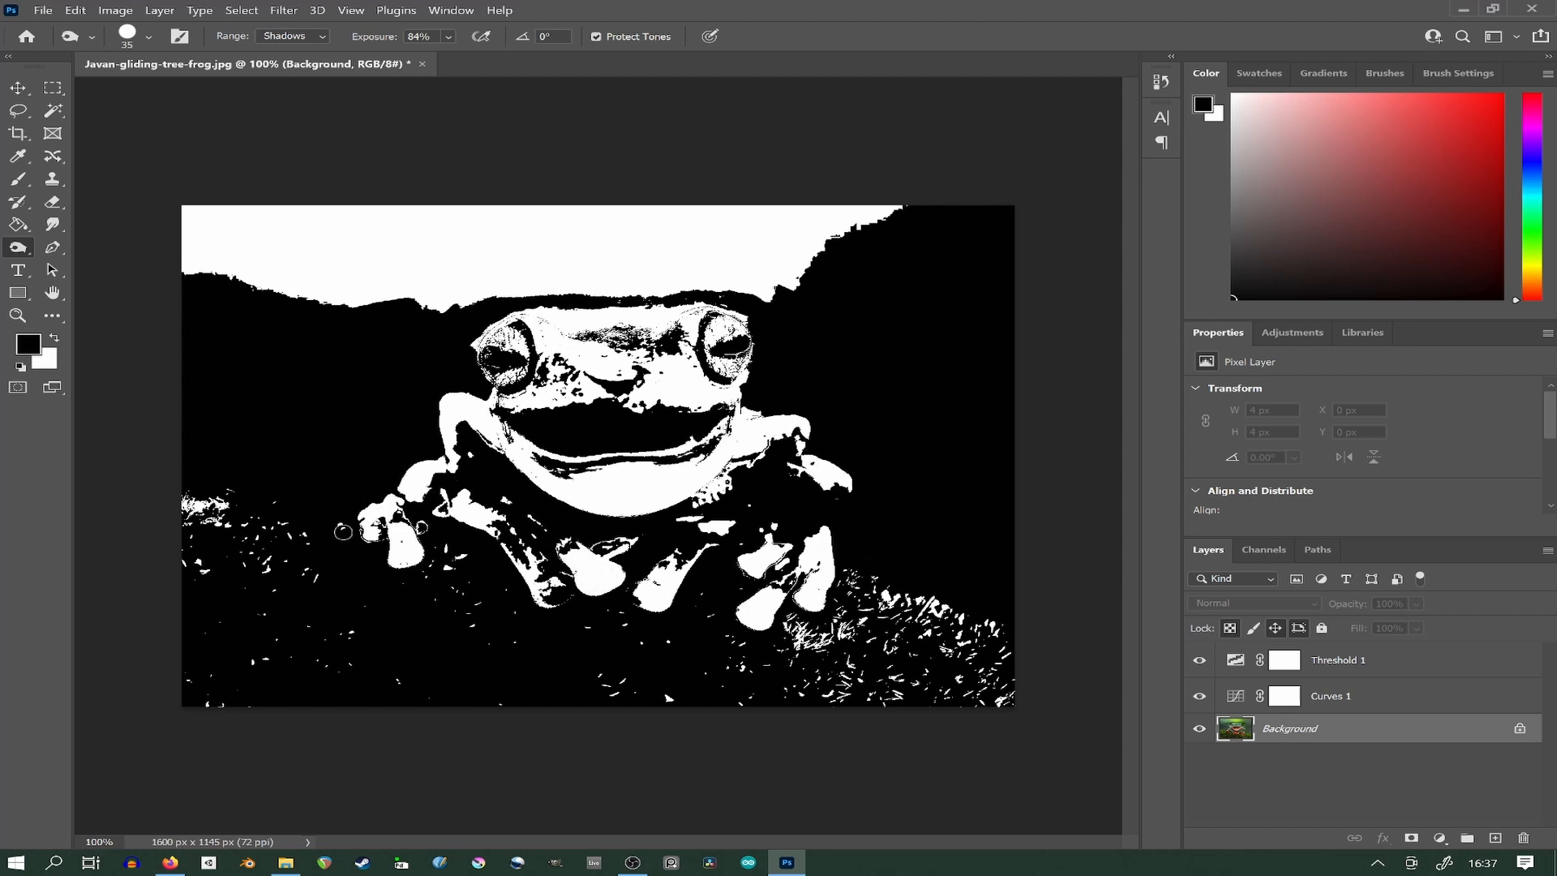
drag(343, 531, 200, 517)
Enlarge the black Brush to 149 px and paint over the white moss specks on the left side of the image.
click(17, 179)
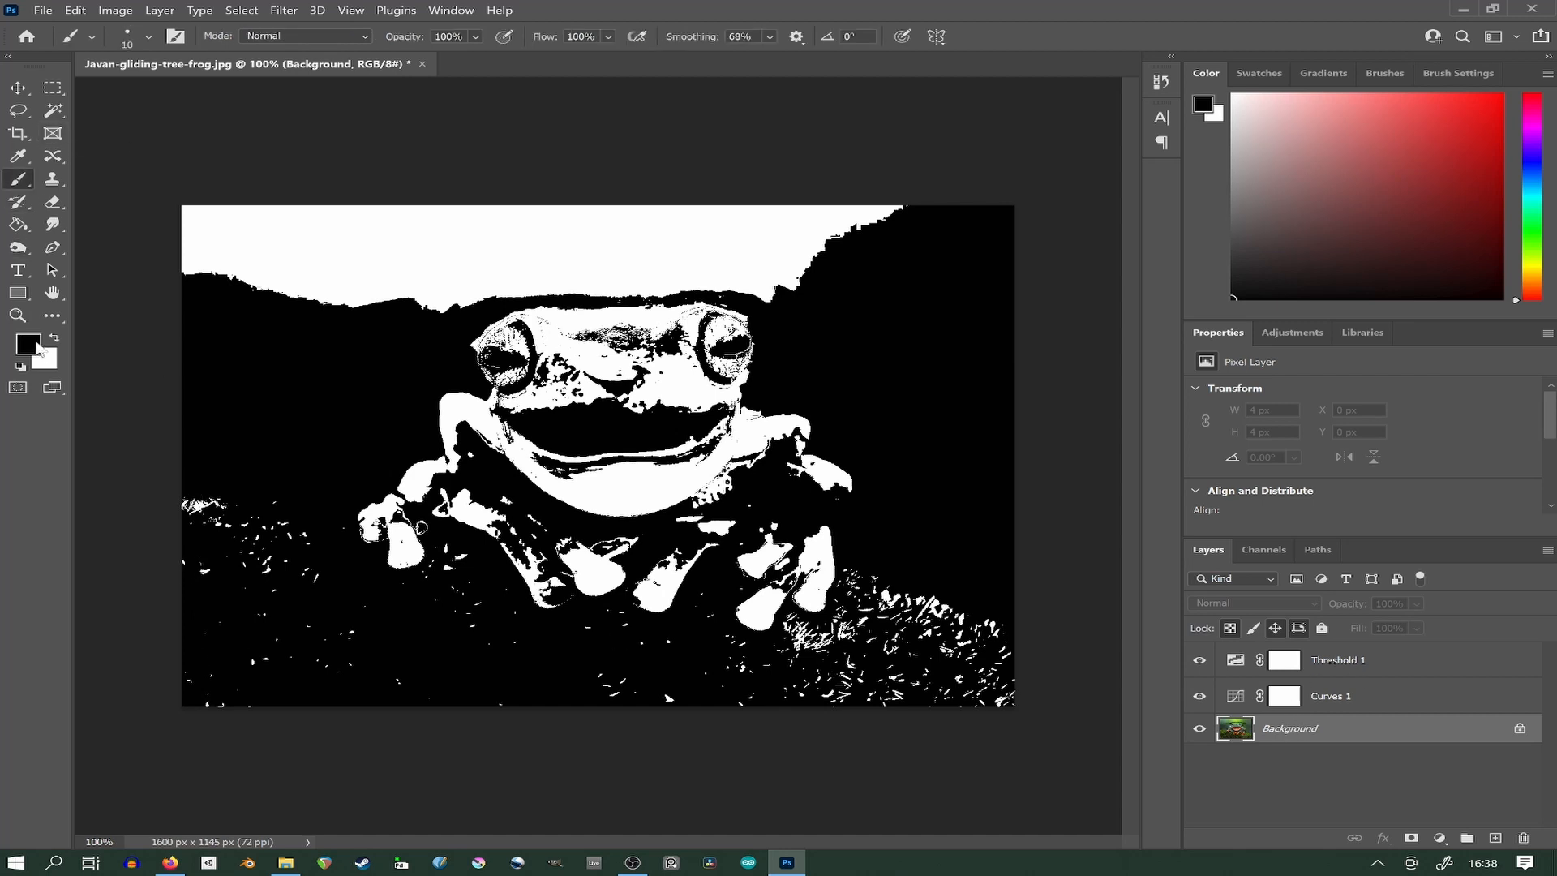
click(147, 36)
drag(49, 86, 136, 86)
click(229, 494)
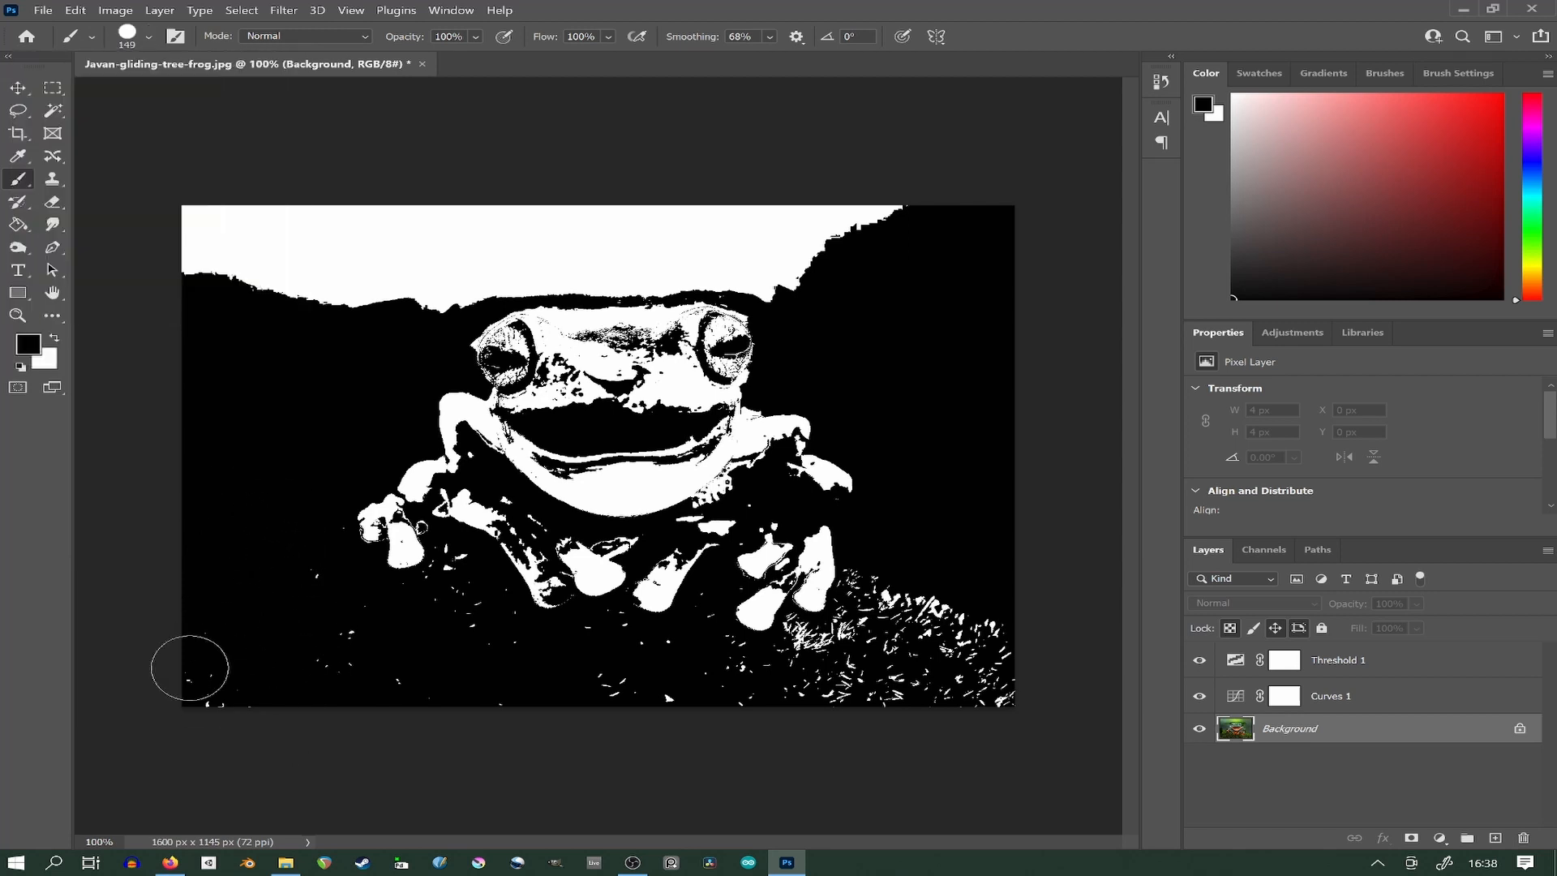
Set the brush smoothing to 0% and paint the remaining moss and the white area above the frog black.
click(769, 37)
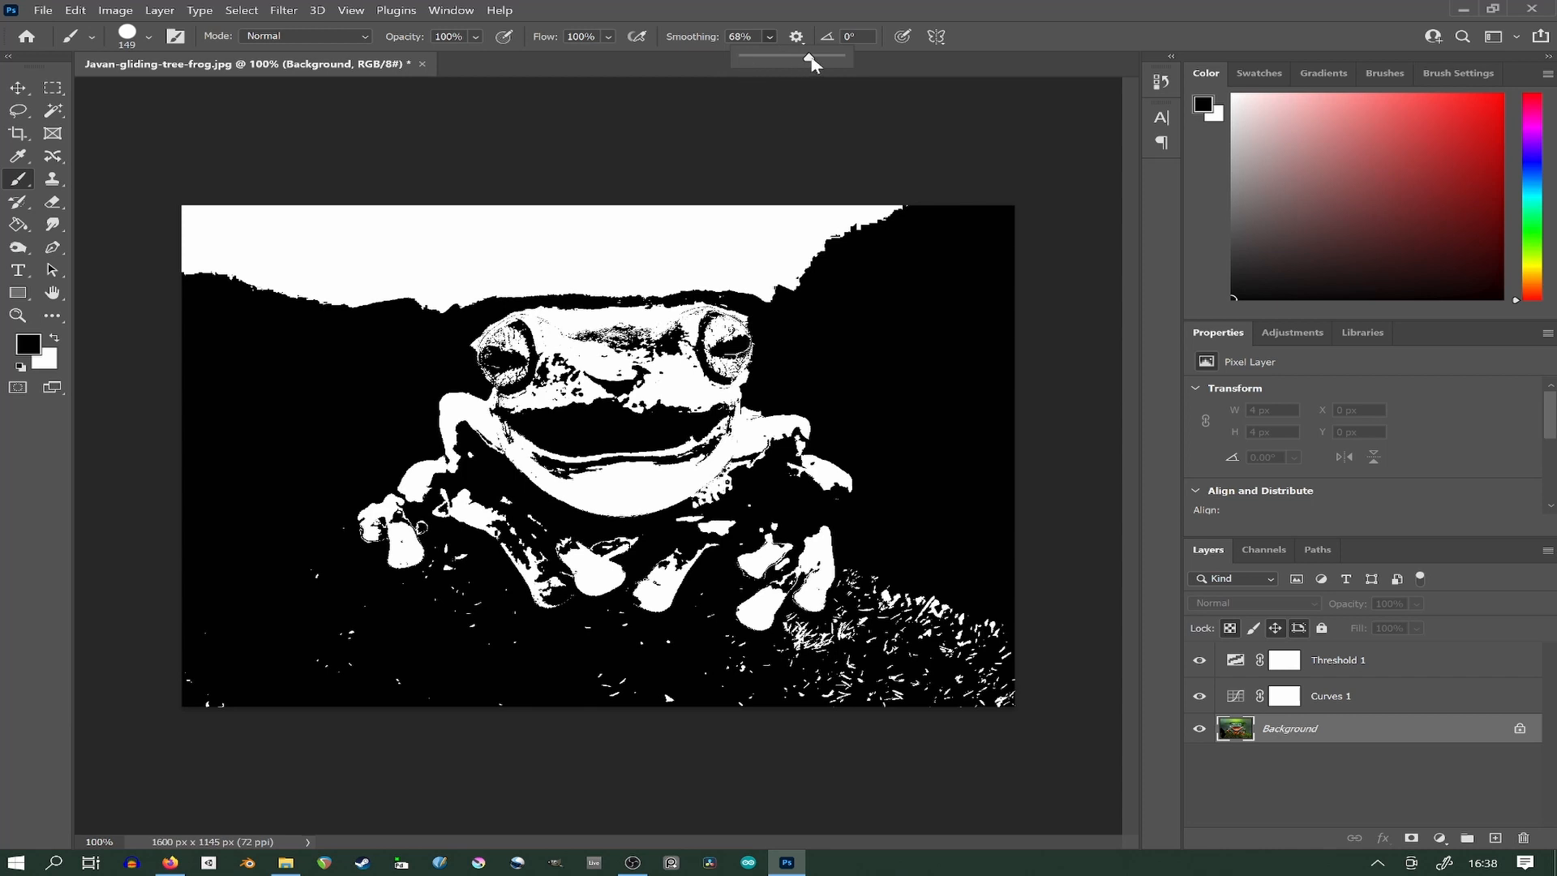
drag(810, 57, 740, 57)
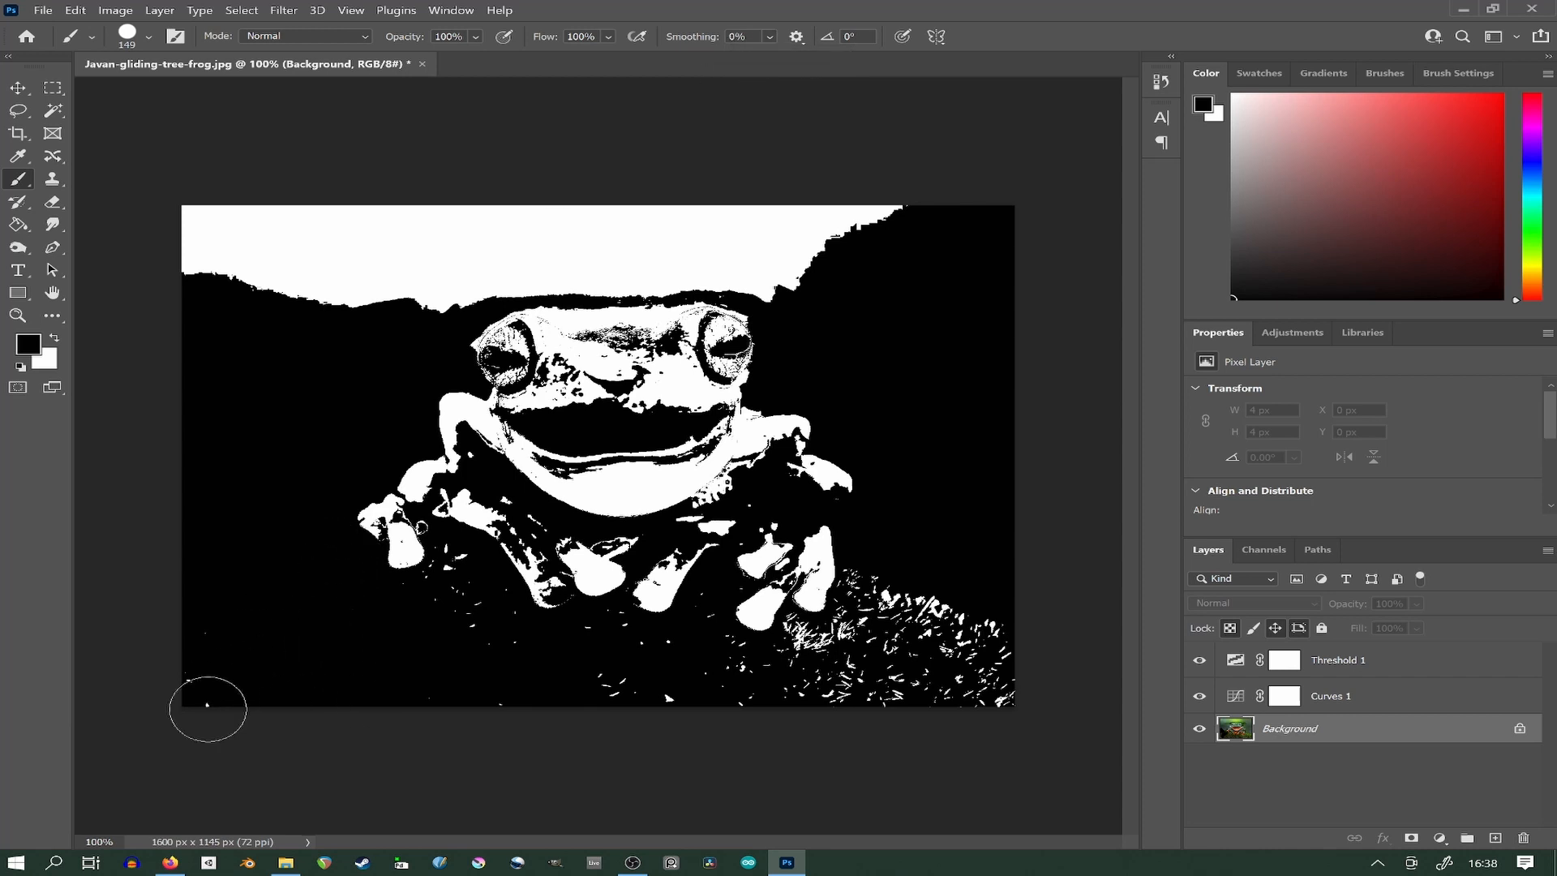
mouse_move(207, 708)
mouse_down()
mouse_move(374, 688)
mouse_move(970, 690)
mouse_move(769, 704)
mouse_move(1020, 601)
mouse_move(954, 641)
mouse_move(913, 568)
mouse_move(884, 569)
mouse_move(888, 675)
mouse_move(803, 650)
mouse_up()
click(211, 286)
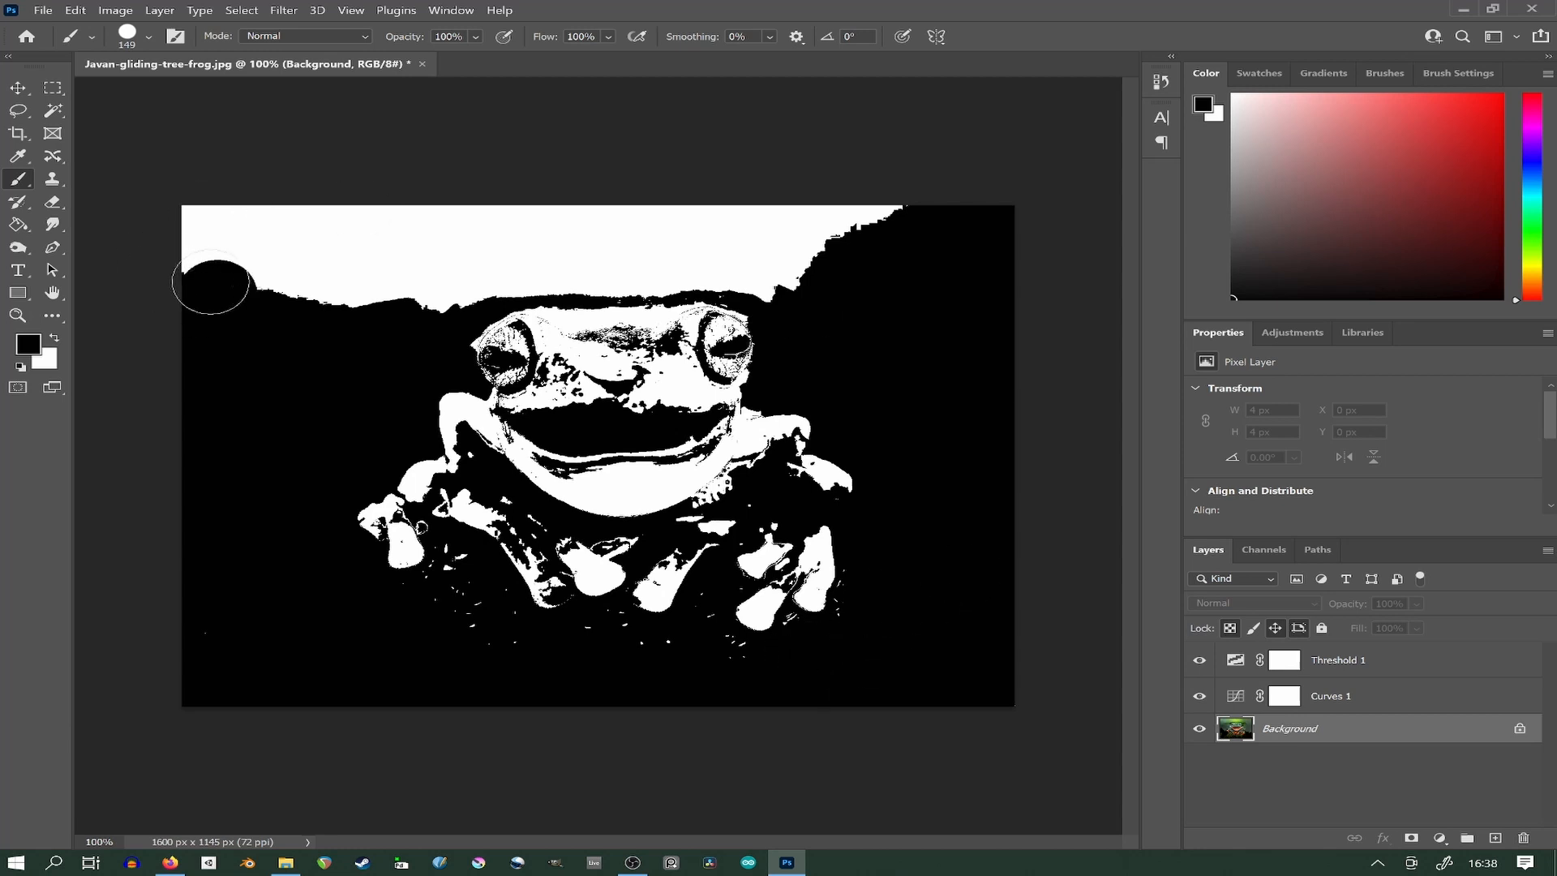
mouse_move(211, 286)
mouse_down()
mouse_move(210, 177)
mouse_move(356, 163)
mouse_move(291, 307)
mouse_move(372, 238)
mouse_move(368, 303)
mouse_move(451, 237)
mouse_move(460, 266)
mouse_move(567, 253)
mouse_move(484, 270)
mouse_move(604, 256)
mouse_move(594, 265)
mouse_move(830, 274)
mouse_move(822, 201)
mouse_move(292, 202)
mouse_up()
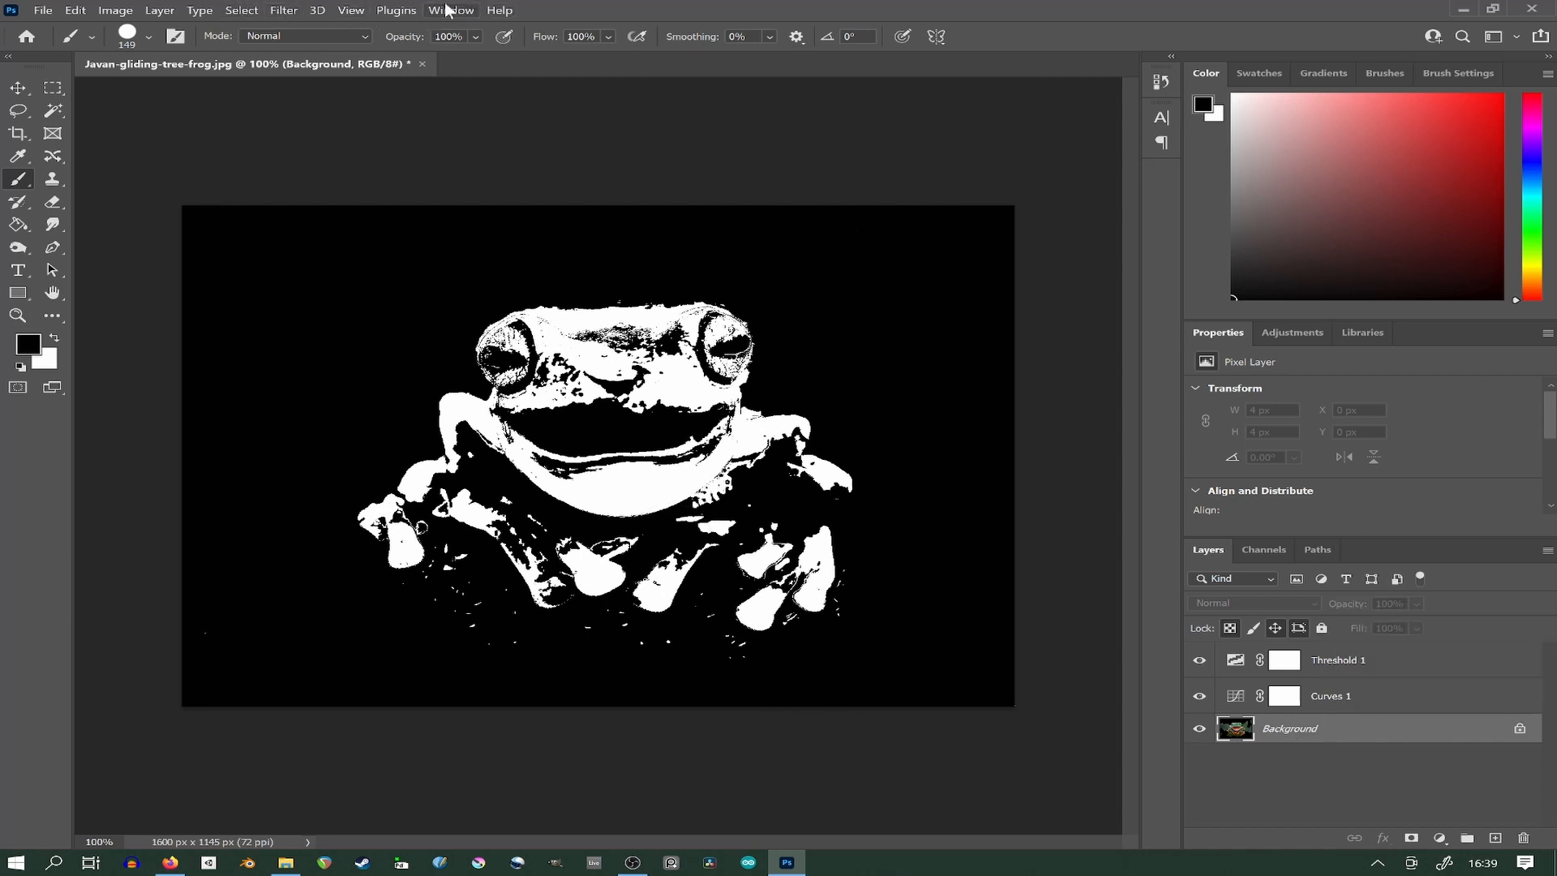
Apply a Median noise filter with a 2-pixel radius to the frog's Background layer.
click(280, 9)
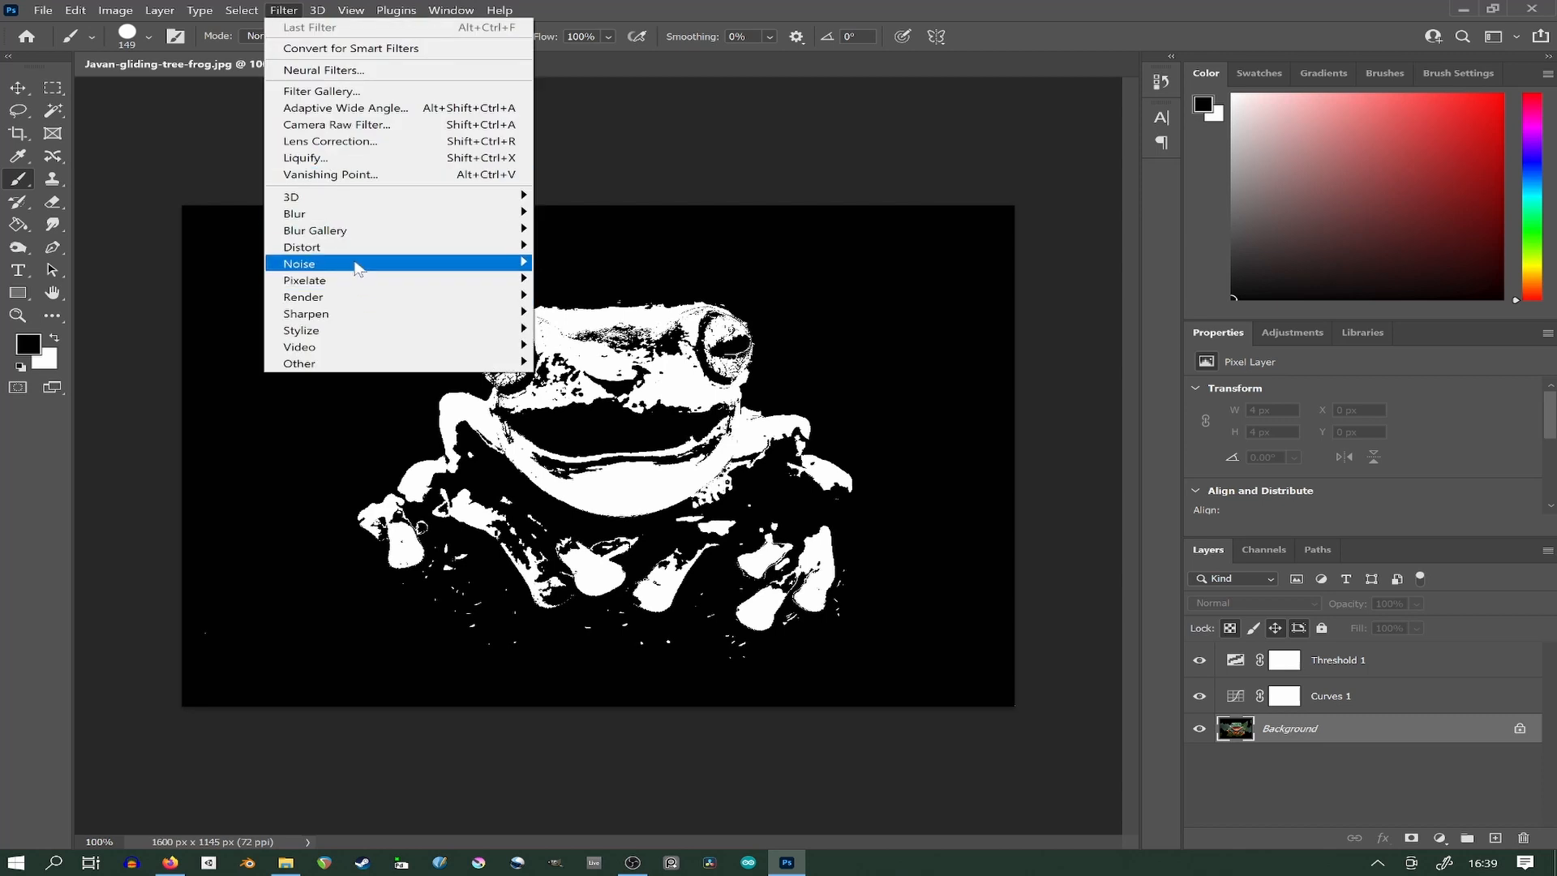
mouse_move(369, 263)
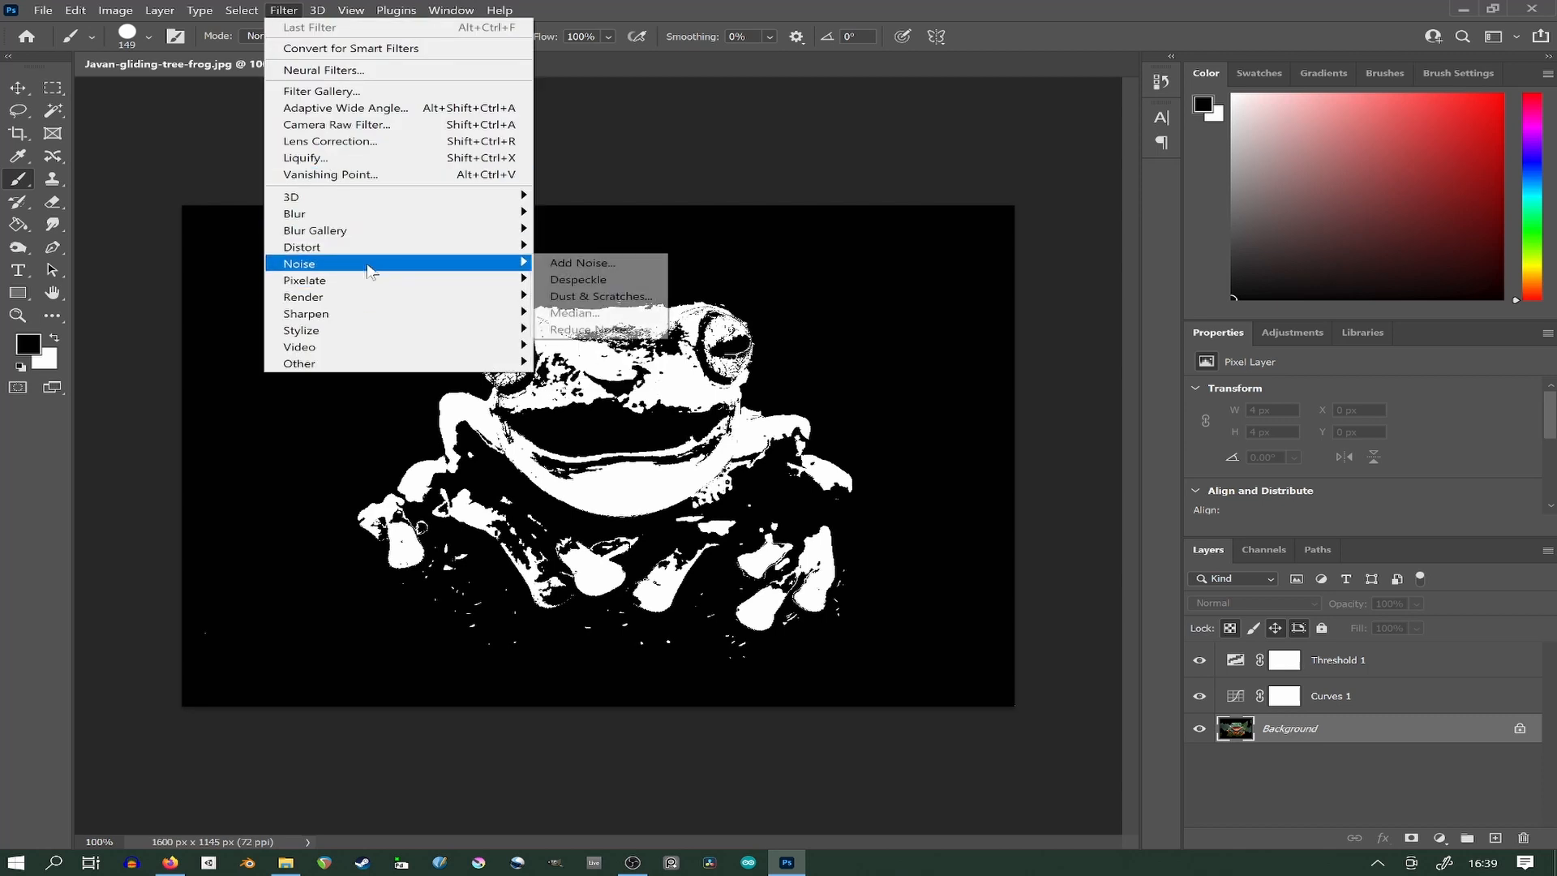
click(616, 313)
drag(713, 167, 1194, 180)
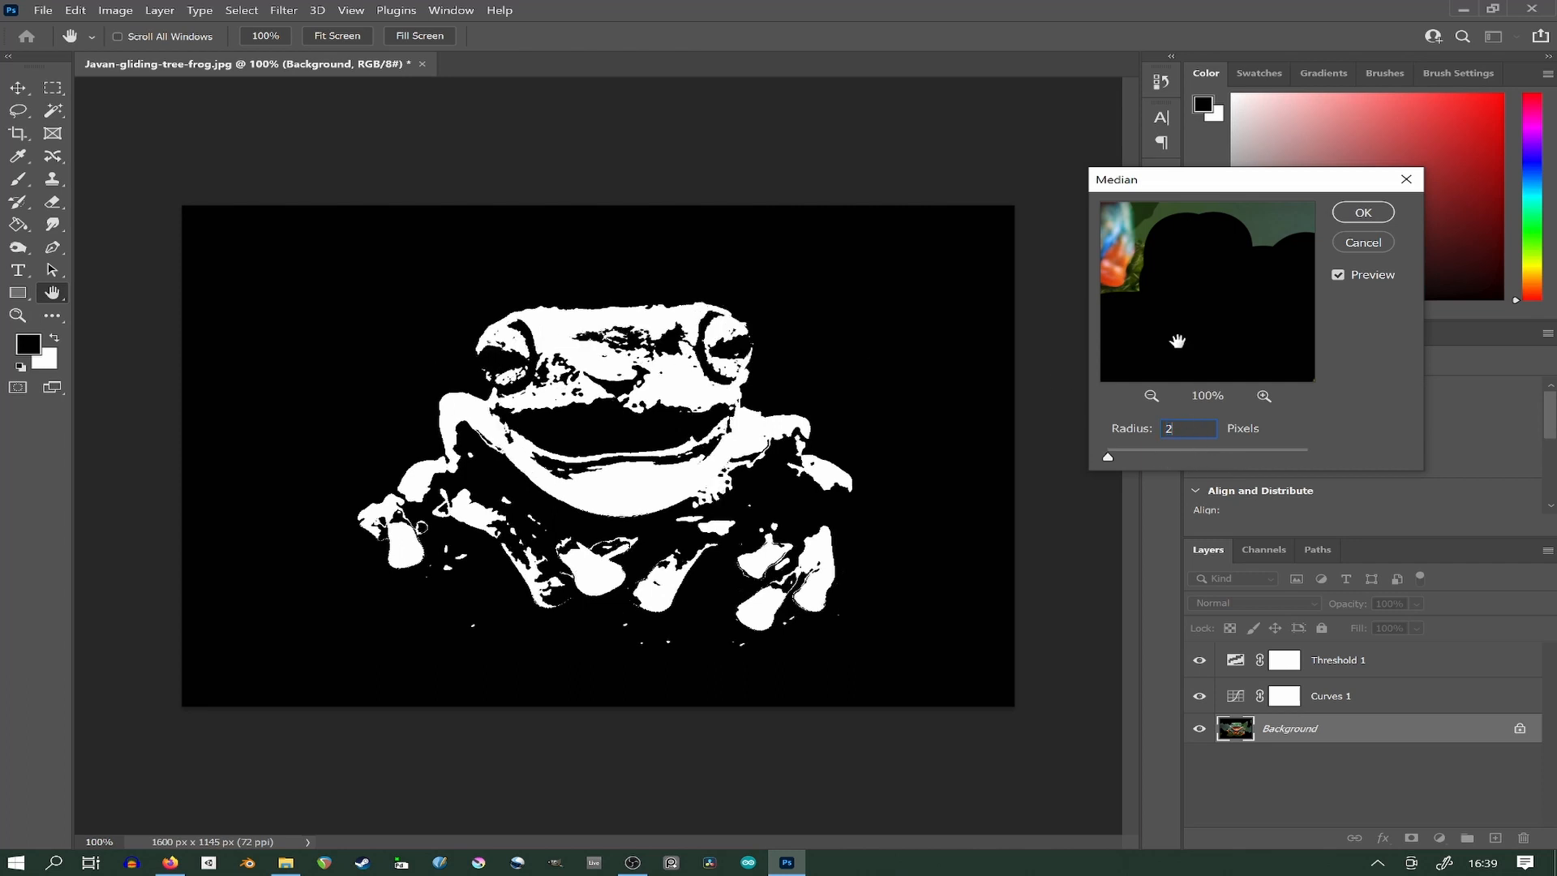
click(1363, 215)
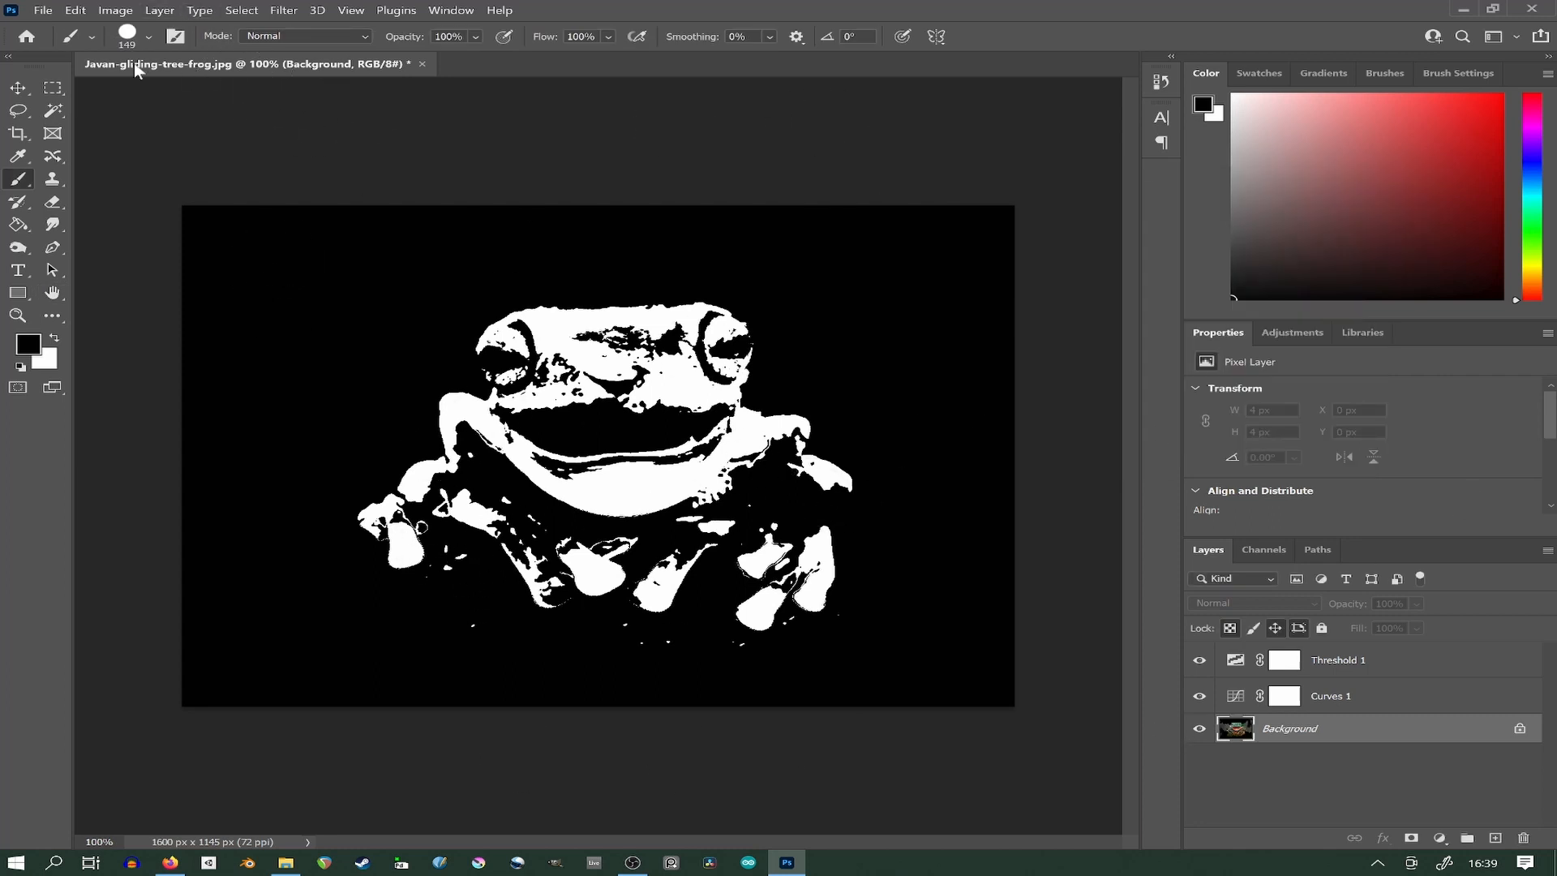
Create a new document from the A3 print preset in landscape orientation at 300 pixels per inch.
click(39, 9)
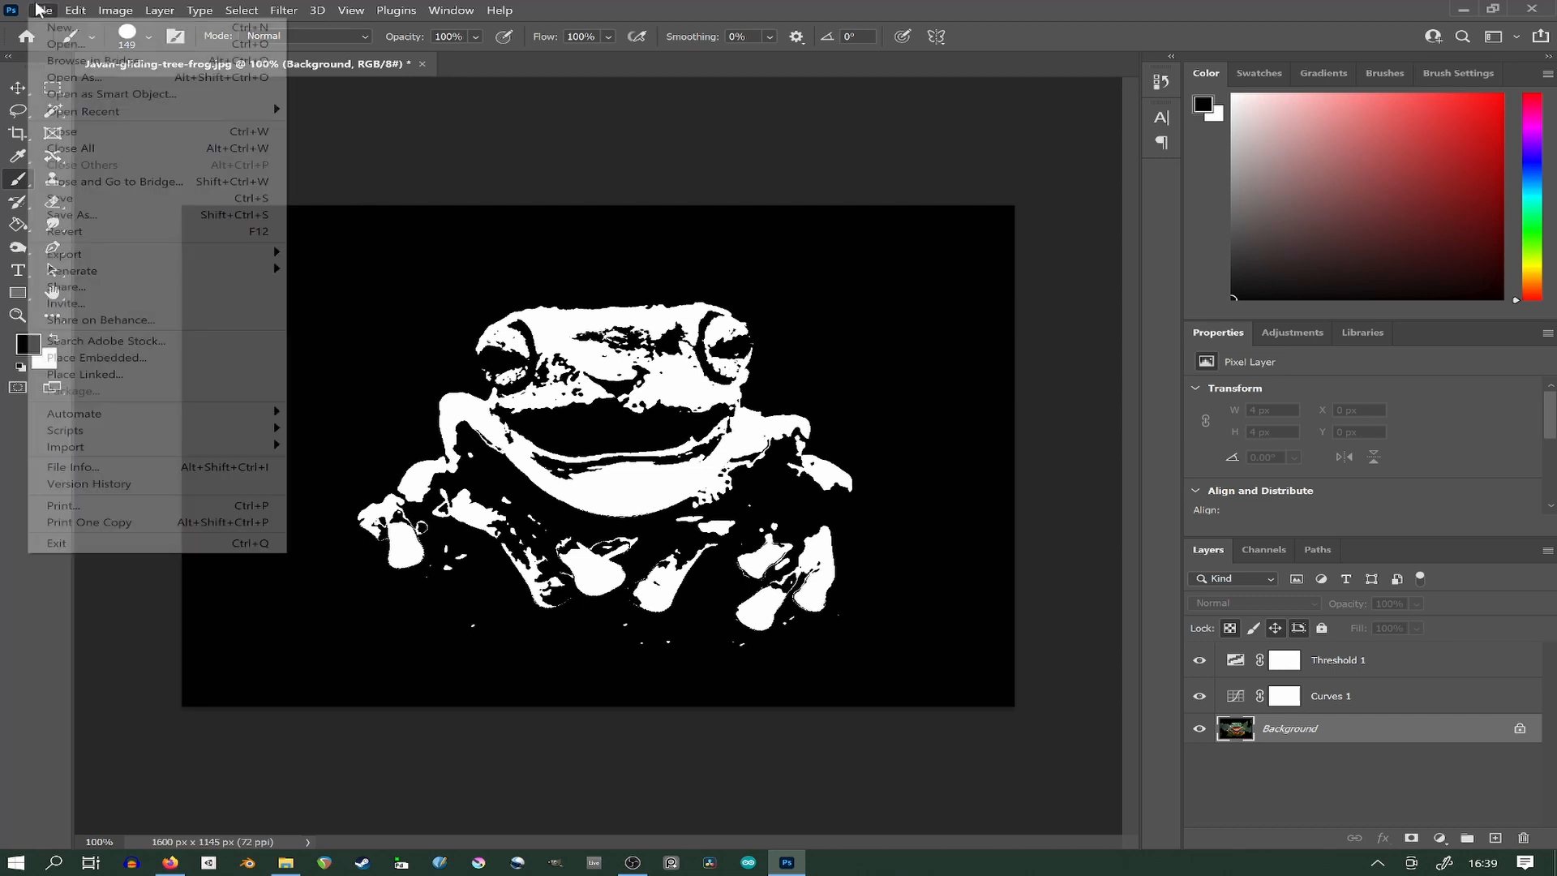
click(63, 29)
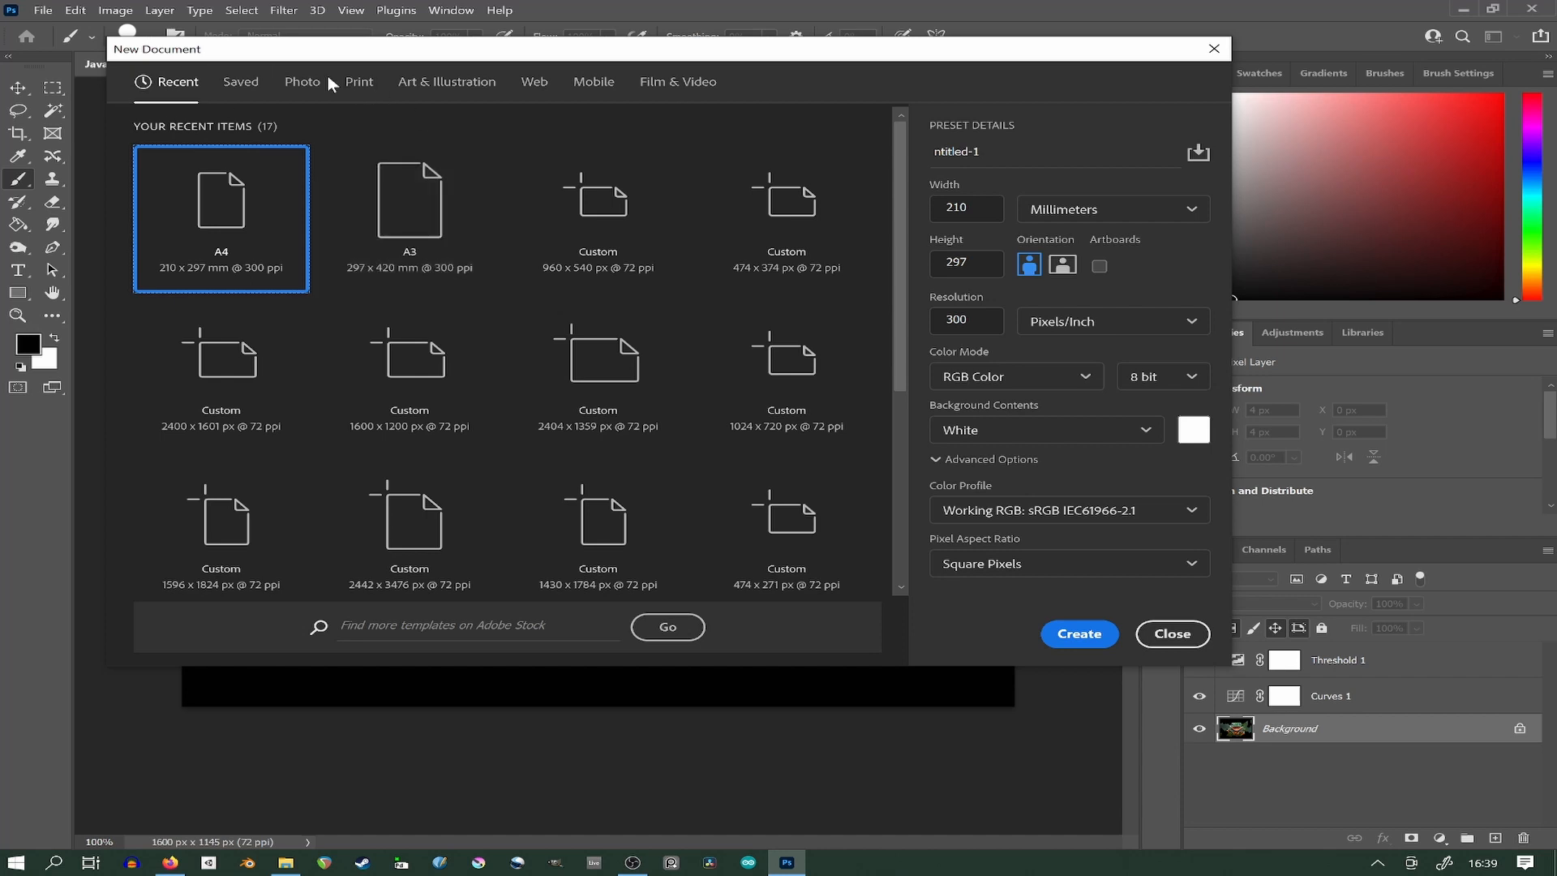
click(367, 84)
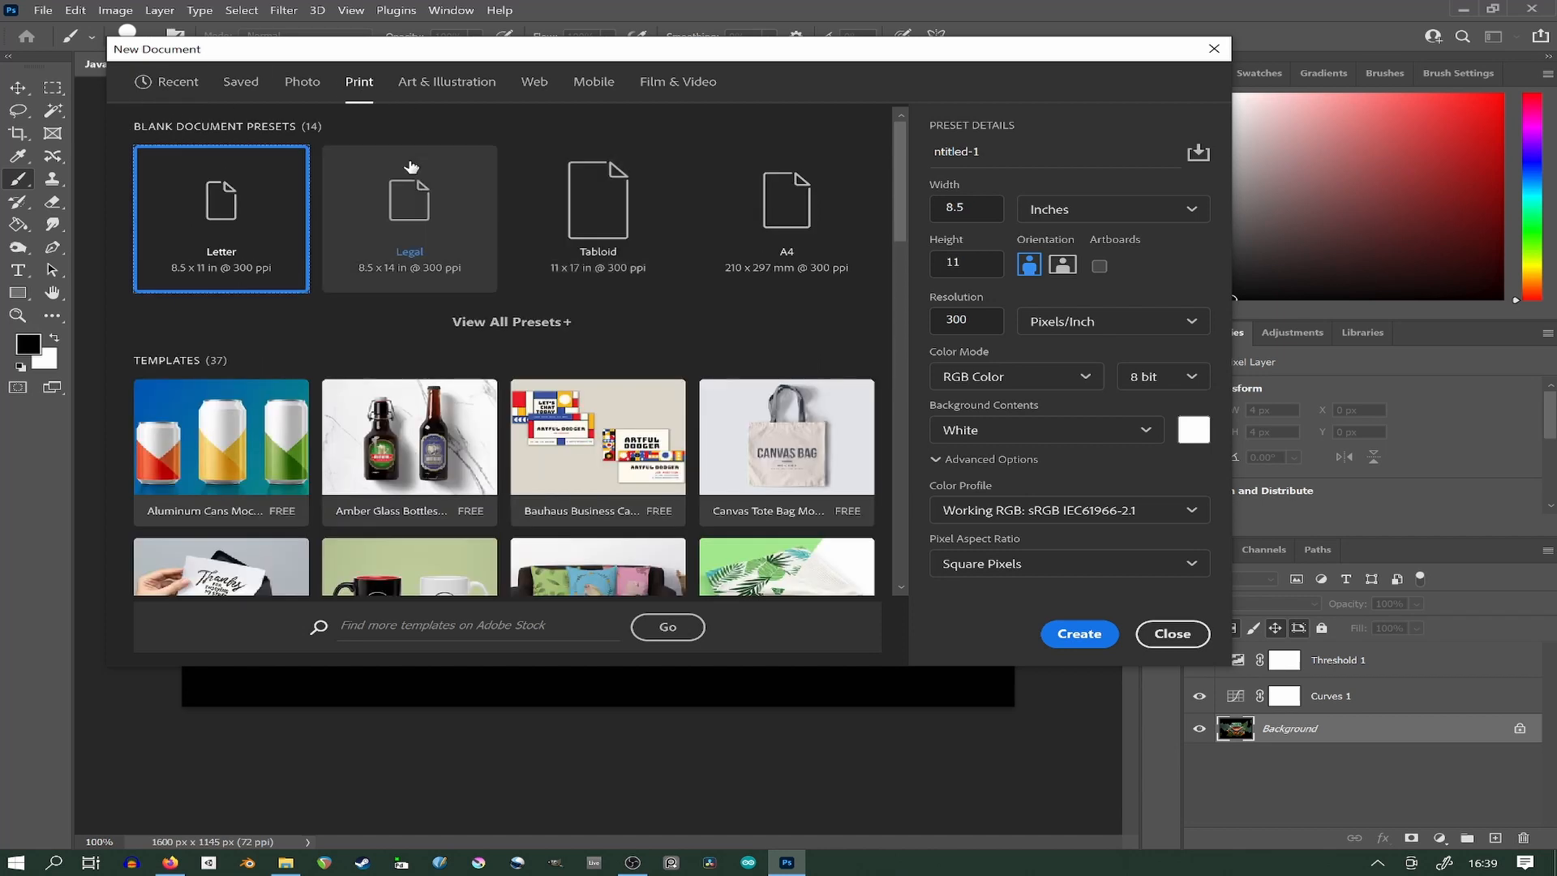
click(511, 322)
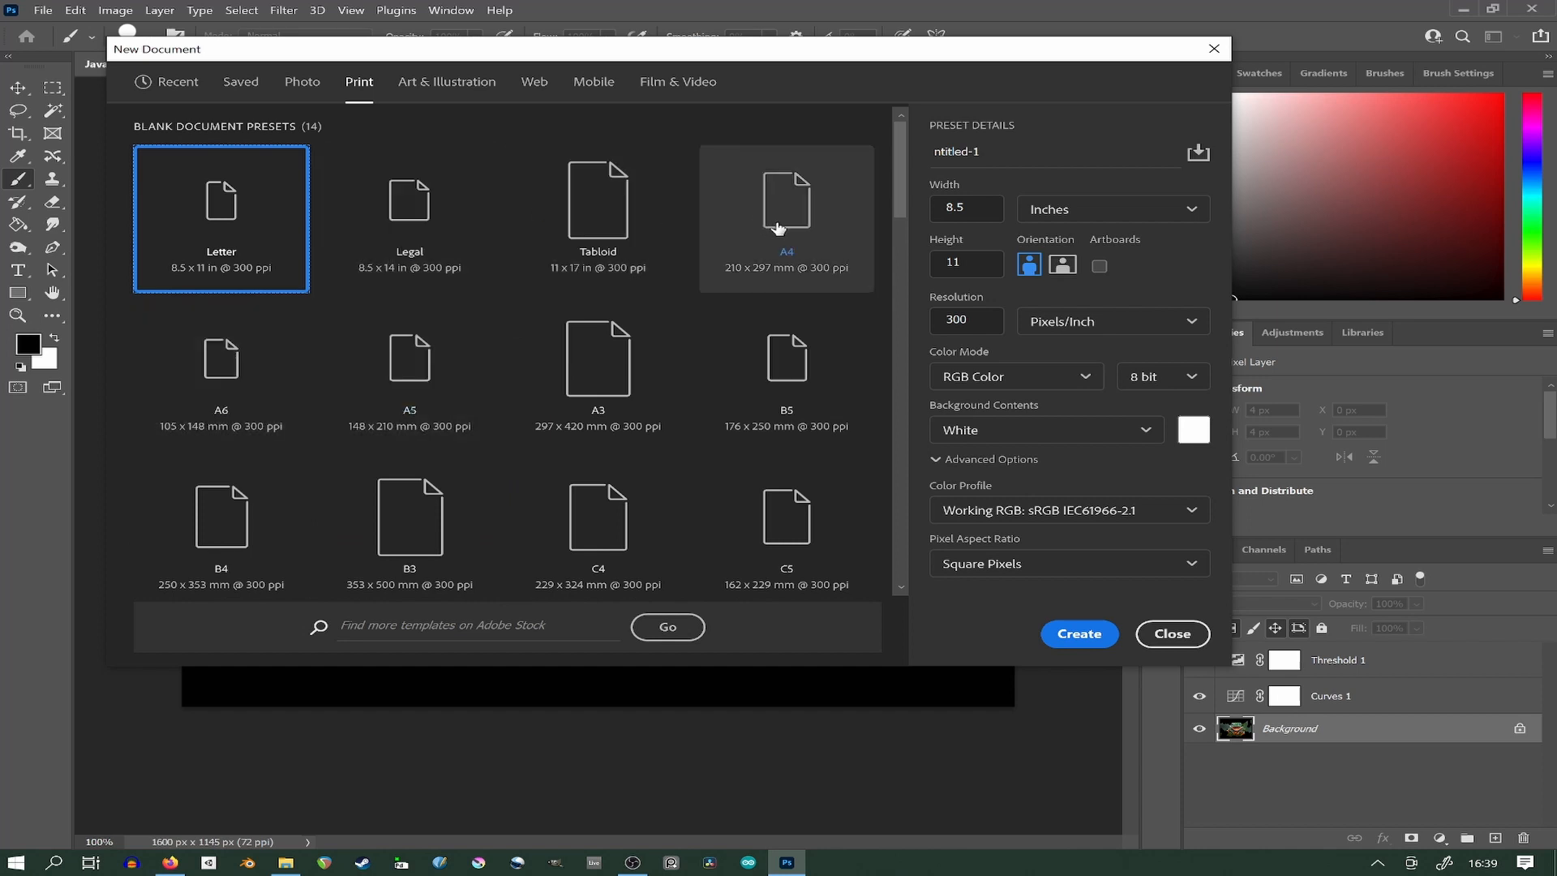
click(600, 382)
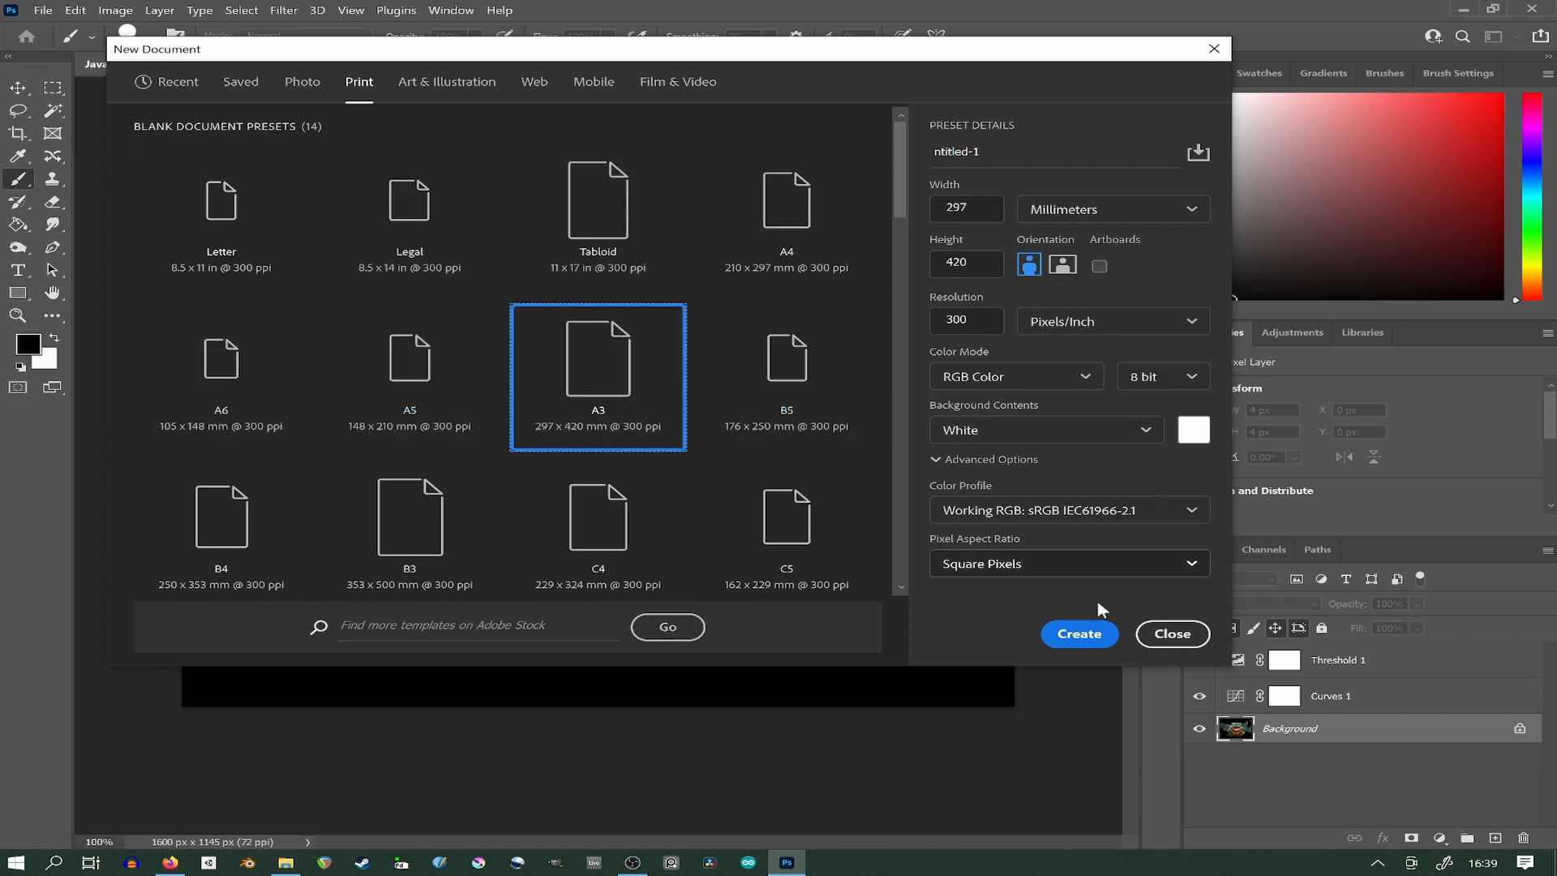
drag(871, 63, 925, 89)
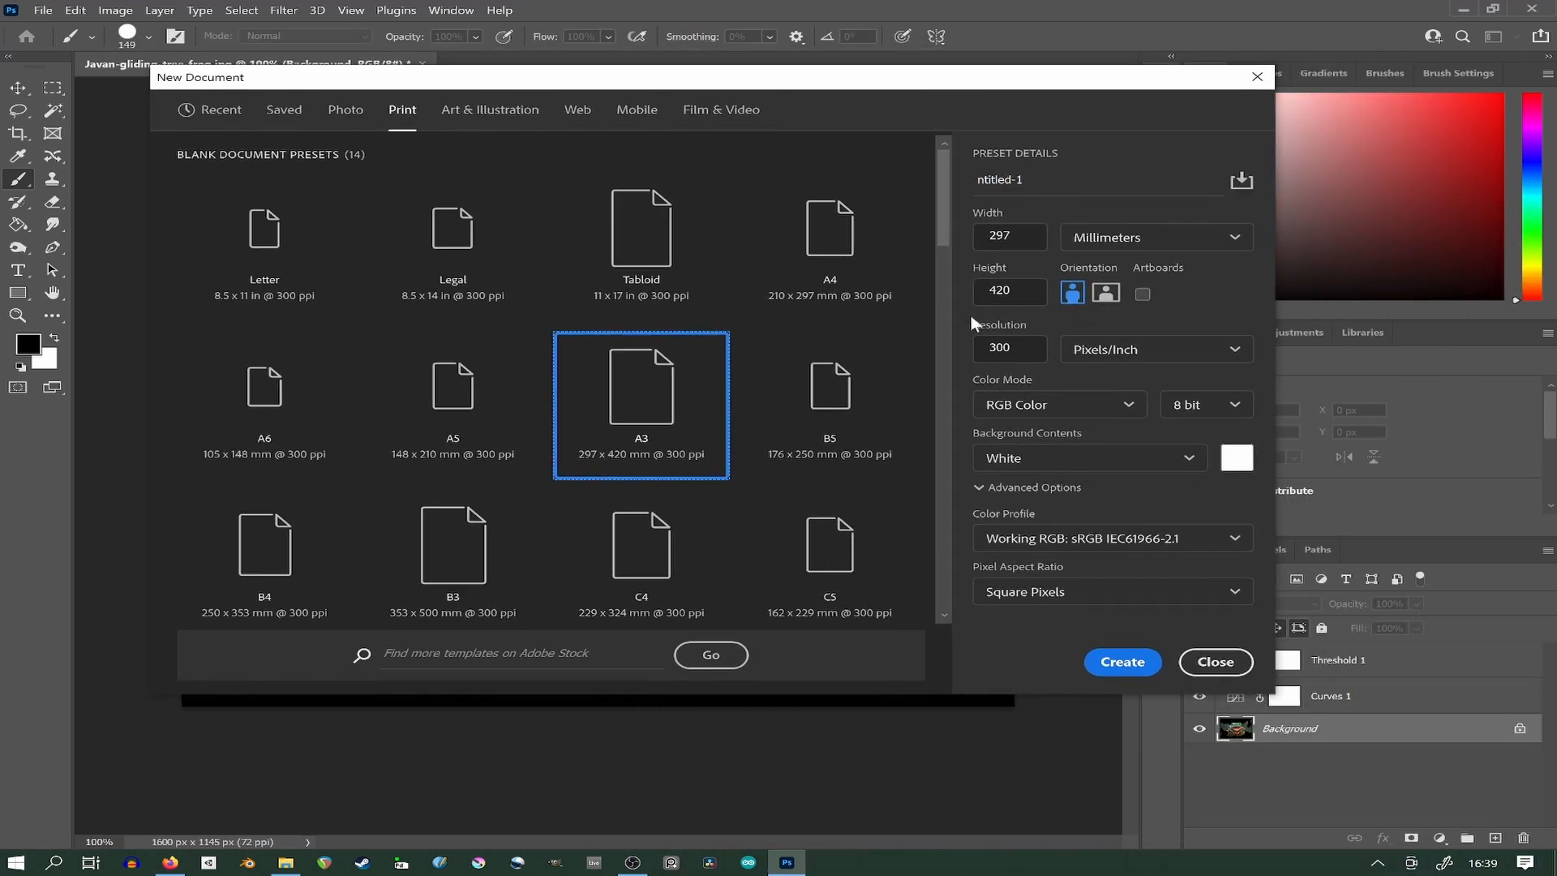
click(1107, 294)
click(1115, 666)
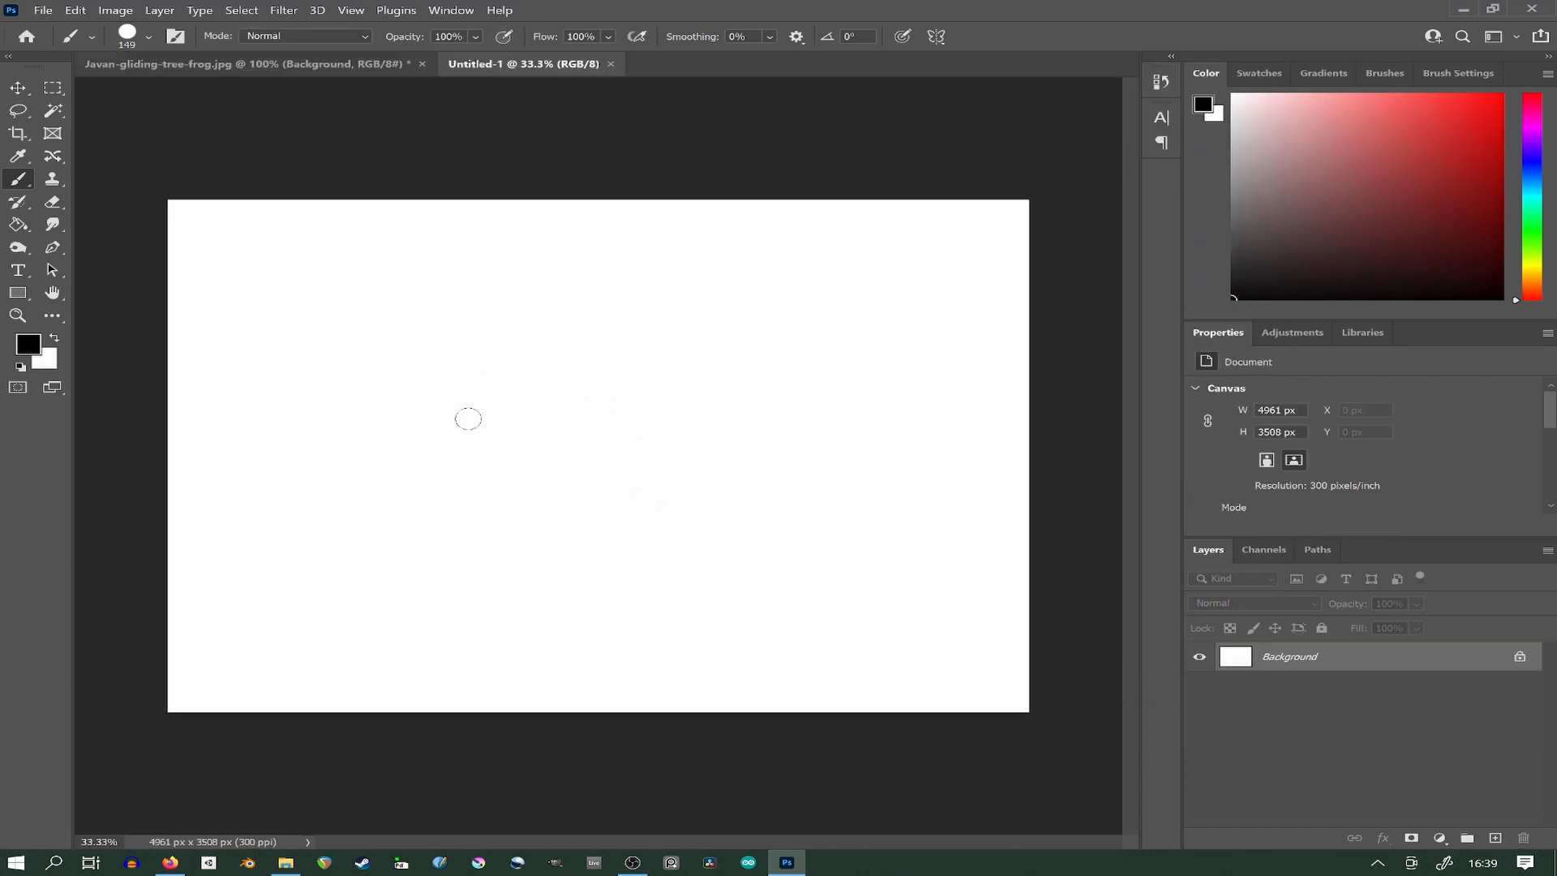
Select the whole canvas of the frog image and merge its visible layers into one.
click(284, 56)
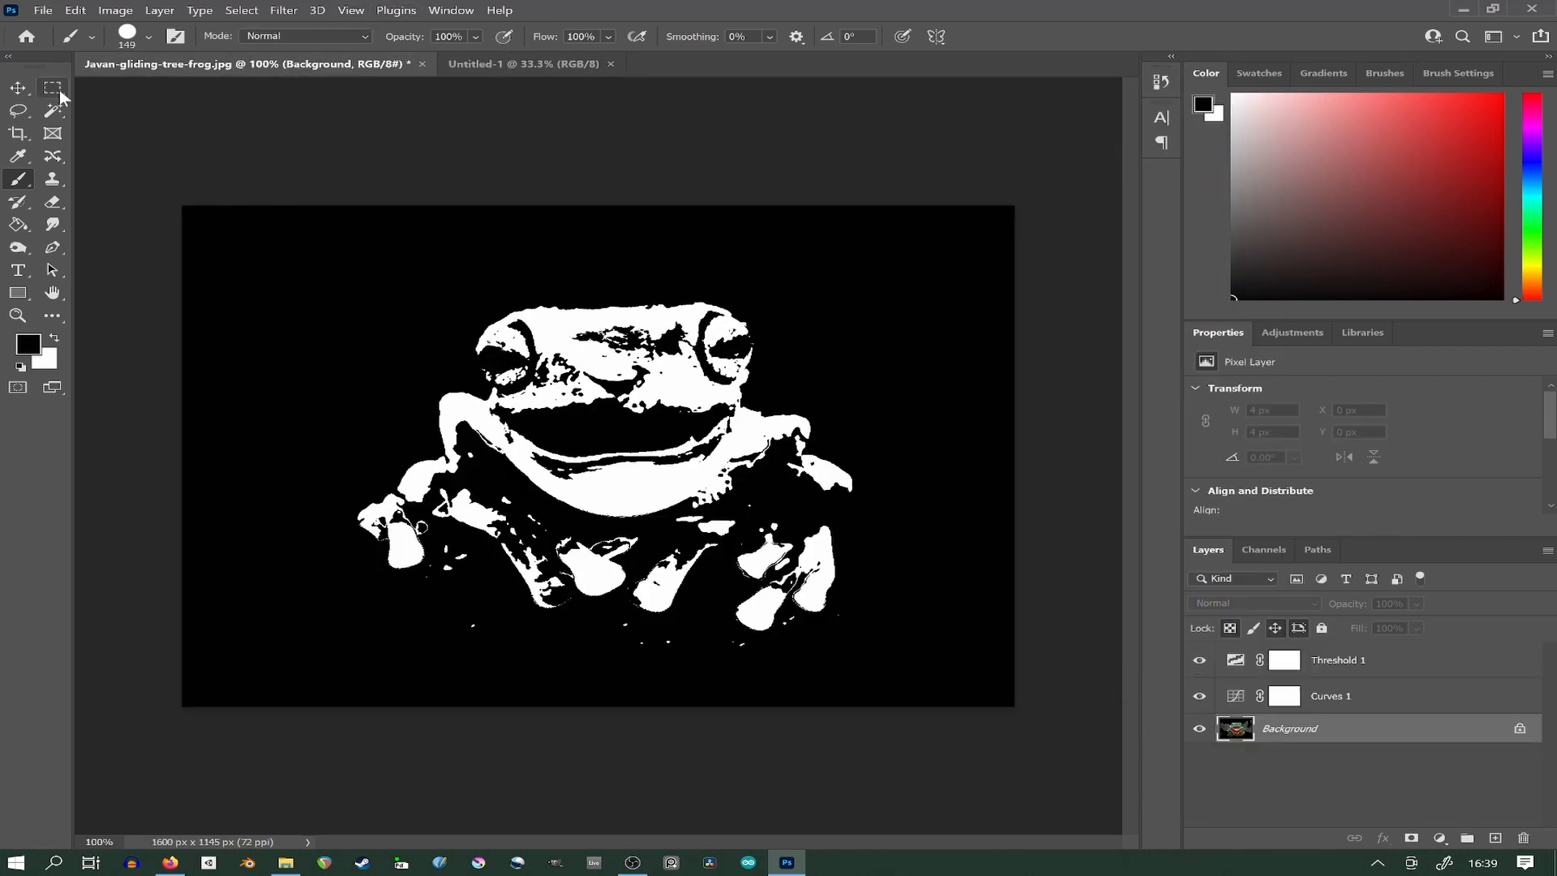
key(ctrl+a)
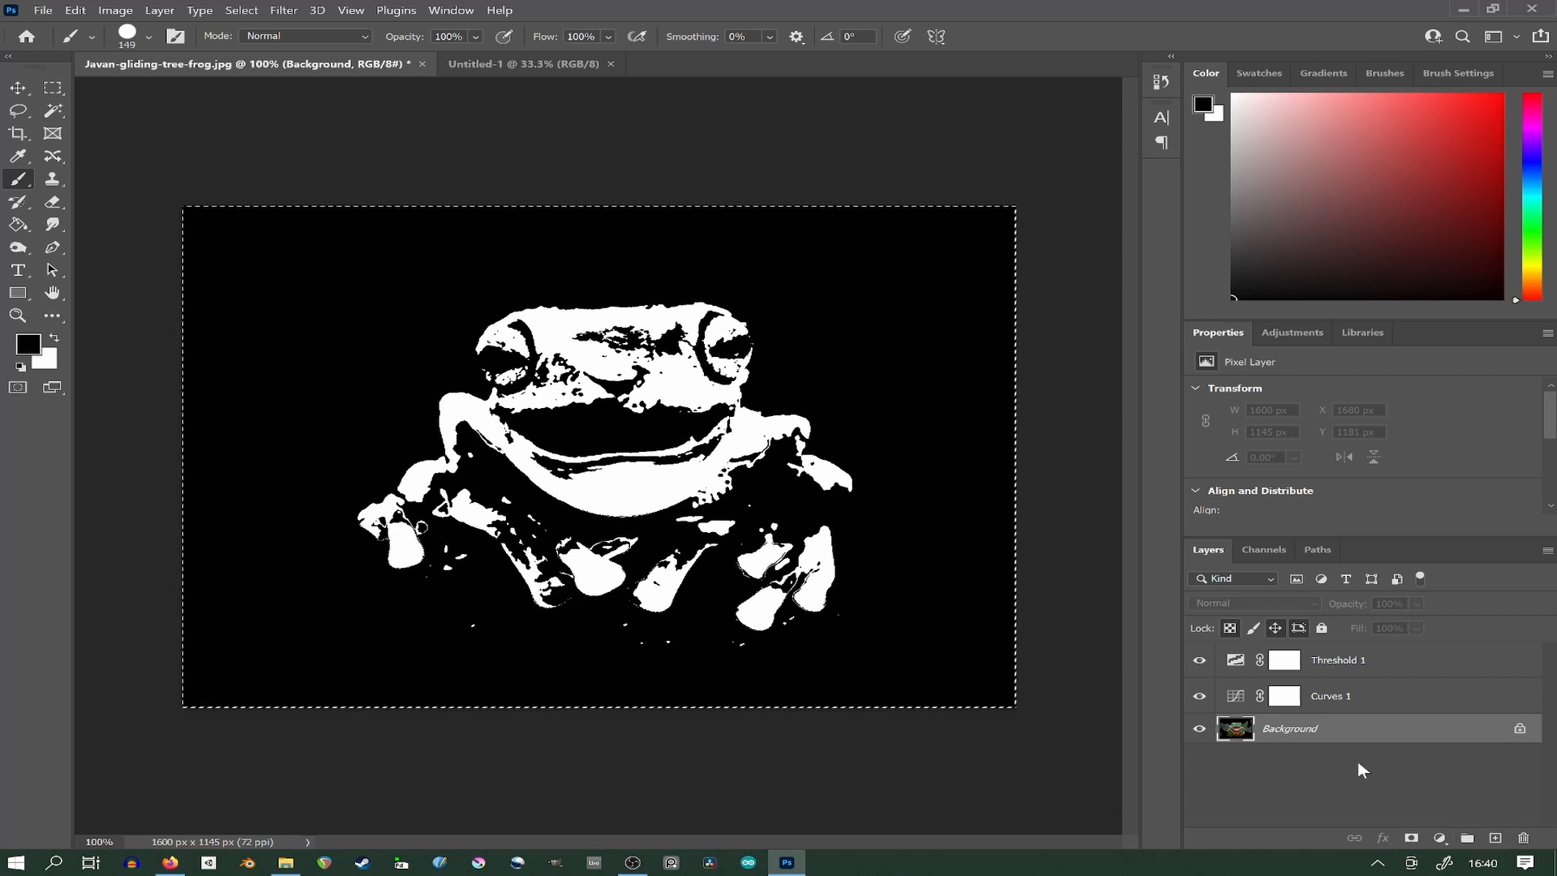
right_click(1314, 732)
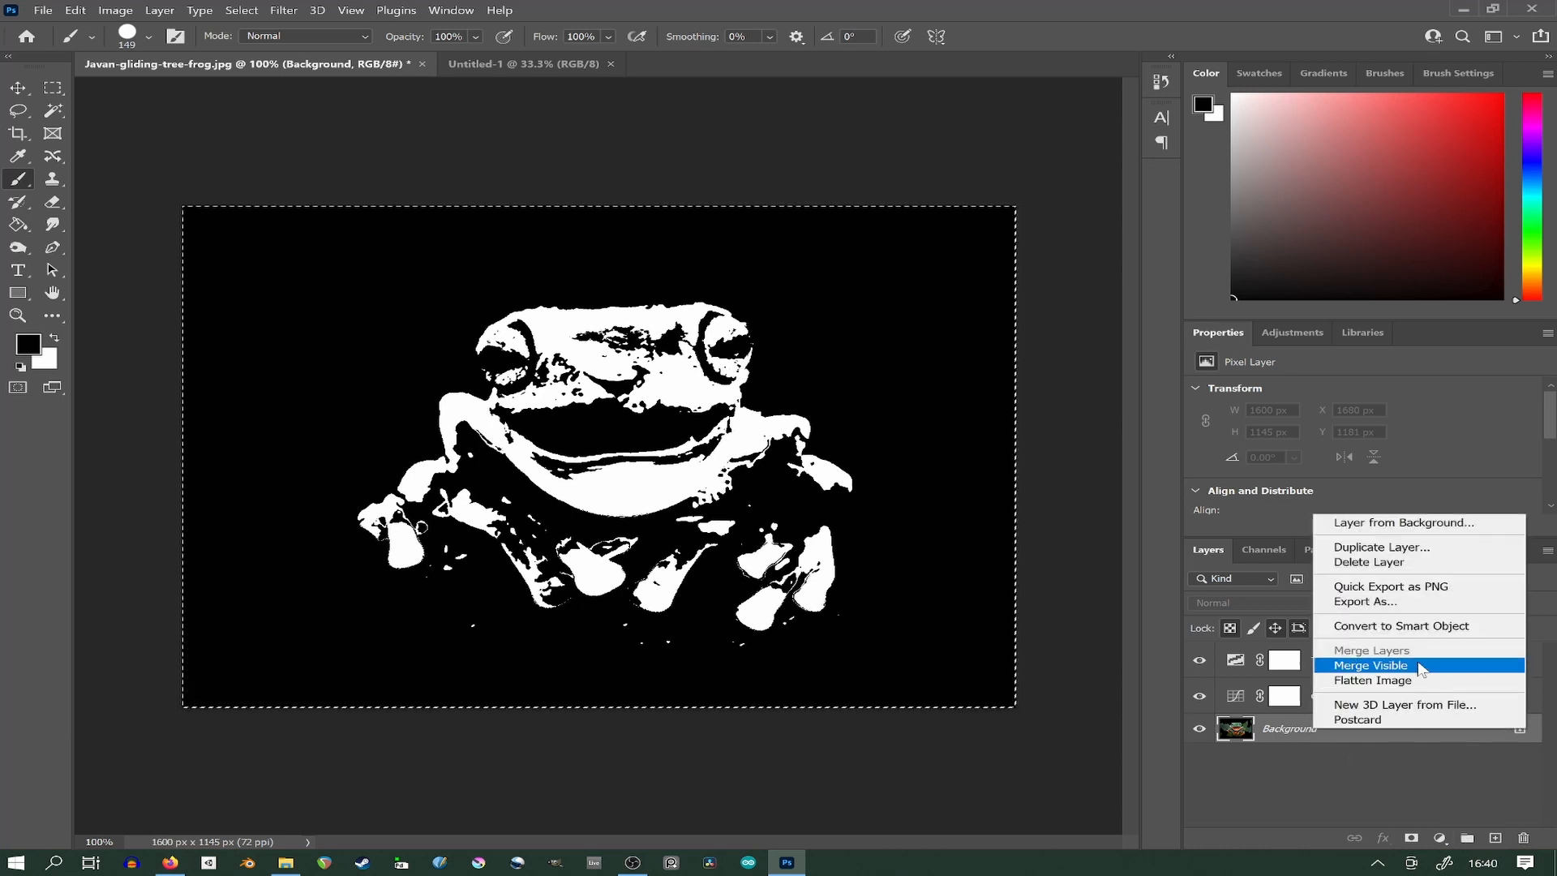
click(1421, 670)
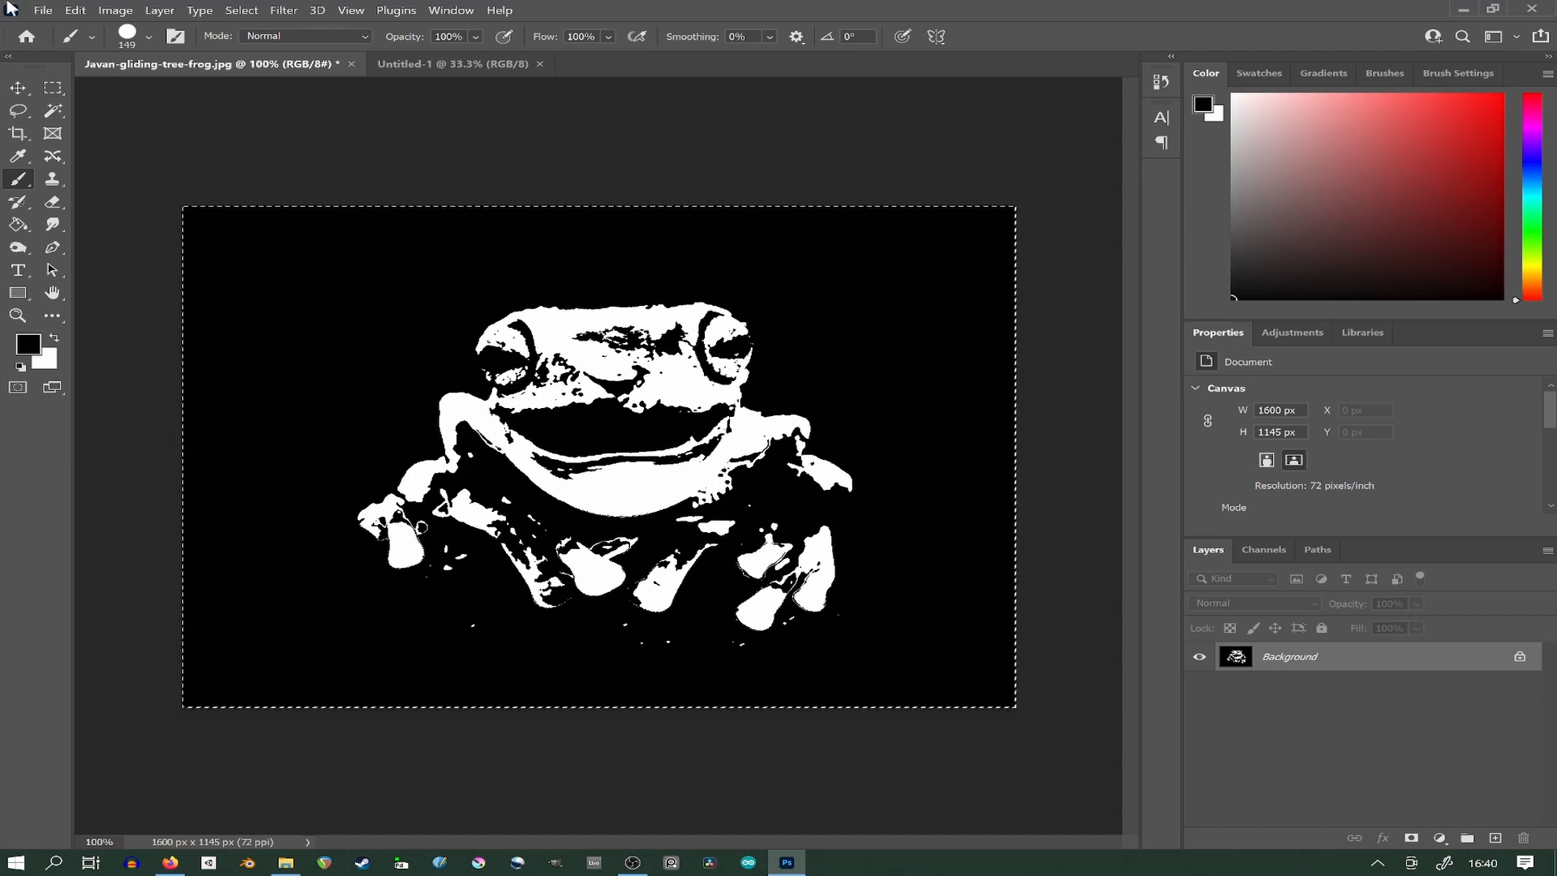
Copy the merged frog image and paste it into the new A3 document.
click(75, 10)
click(89, 127)
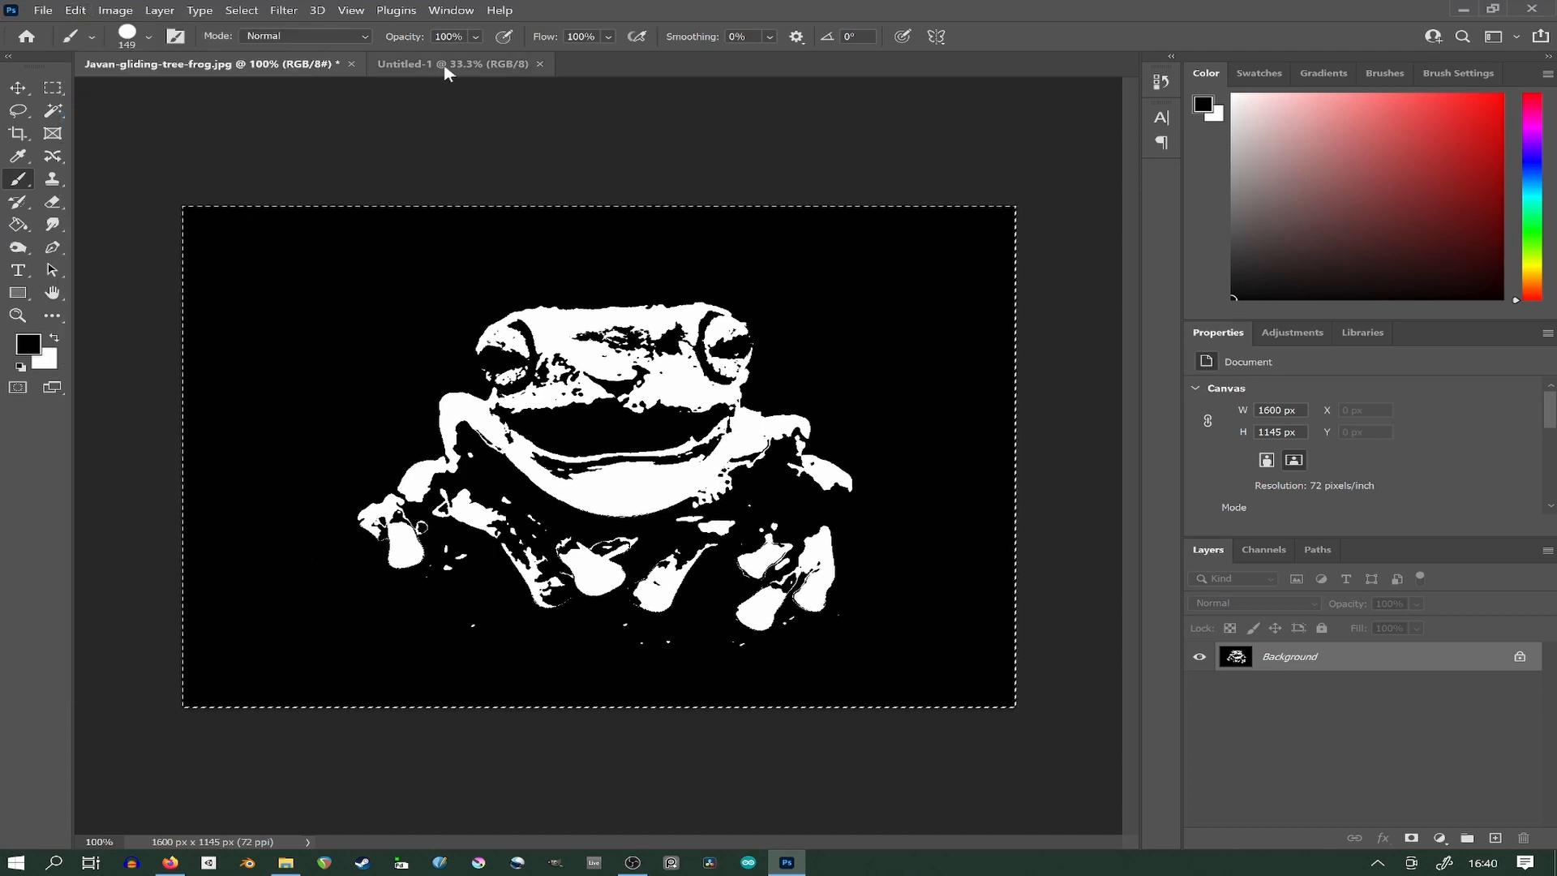
click(446, 65)
click(75, 9)
click(148, 147)
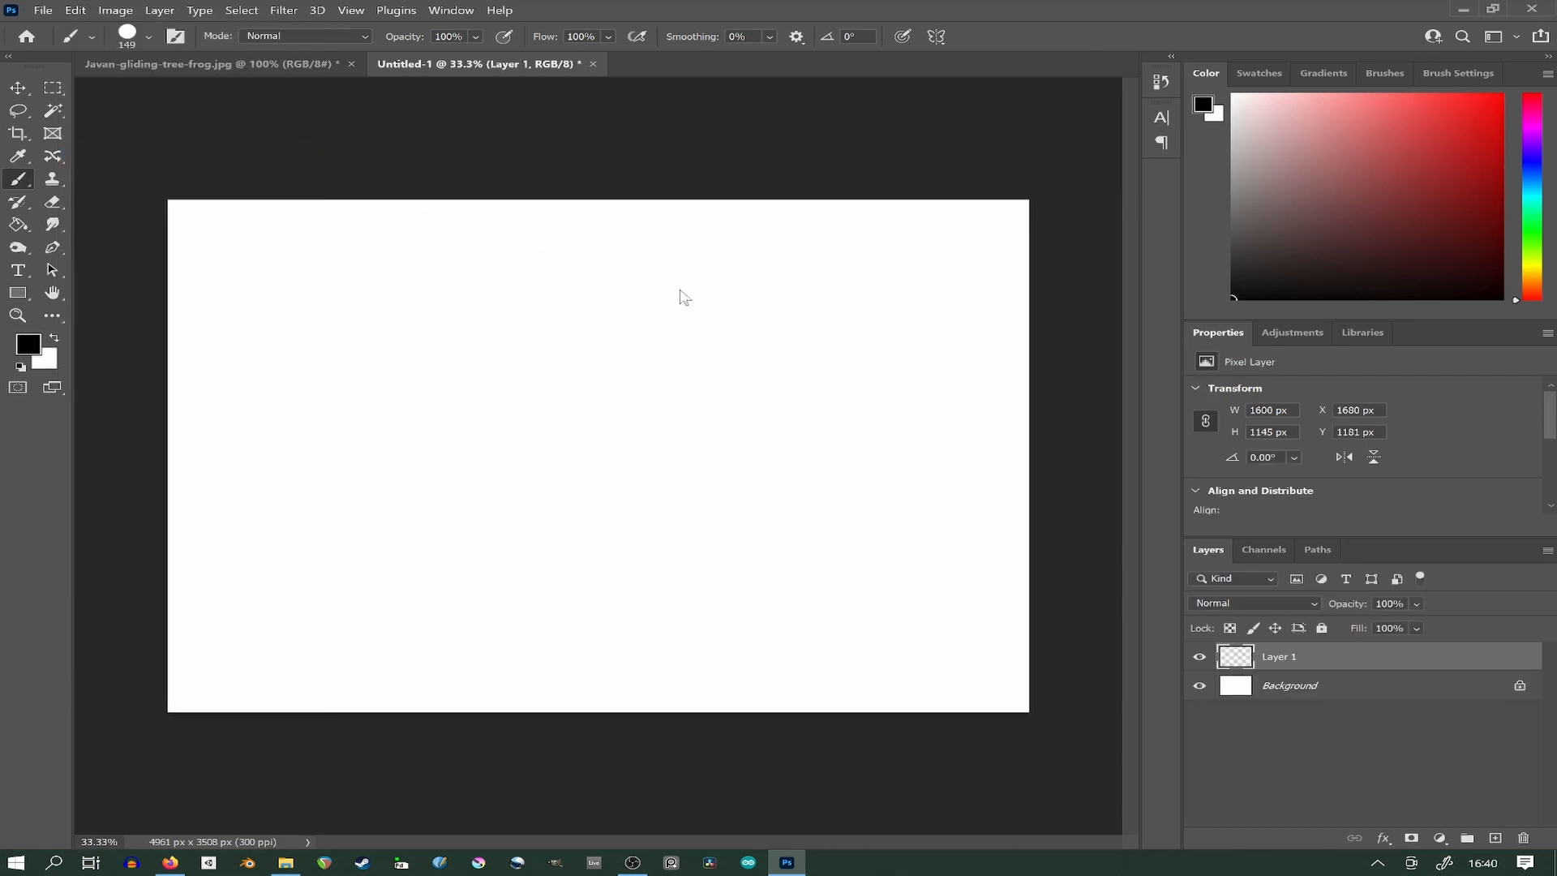
Return to the frog photo document and undo the layer merge.
click(158, 65)
click(75, 10)
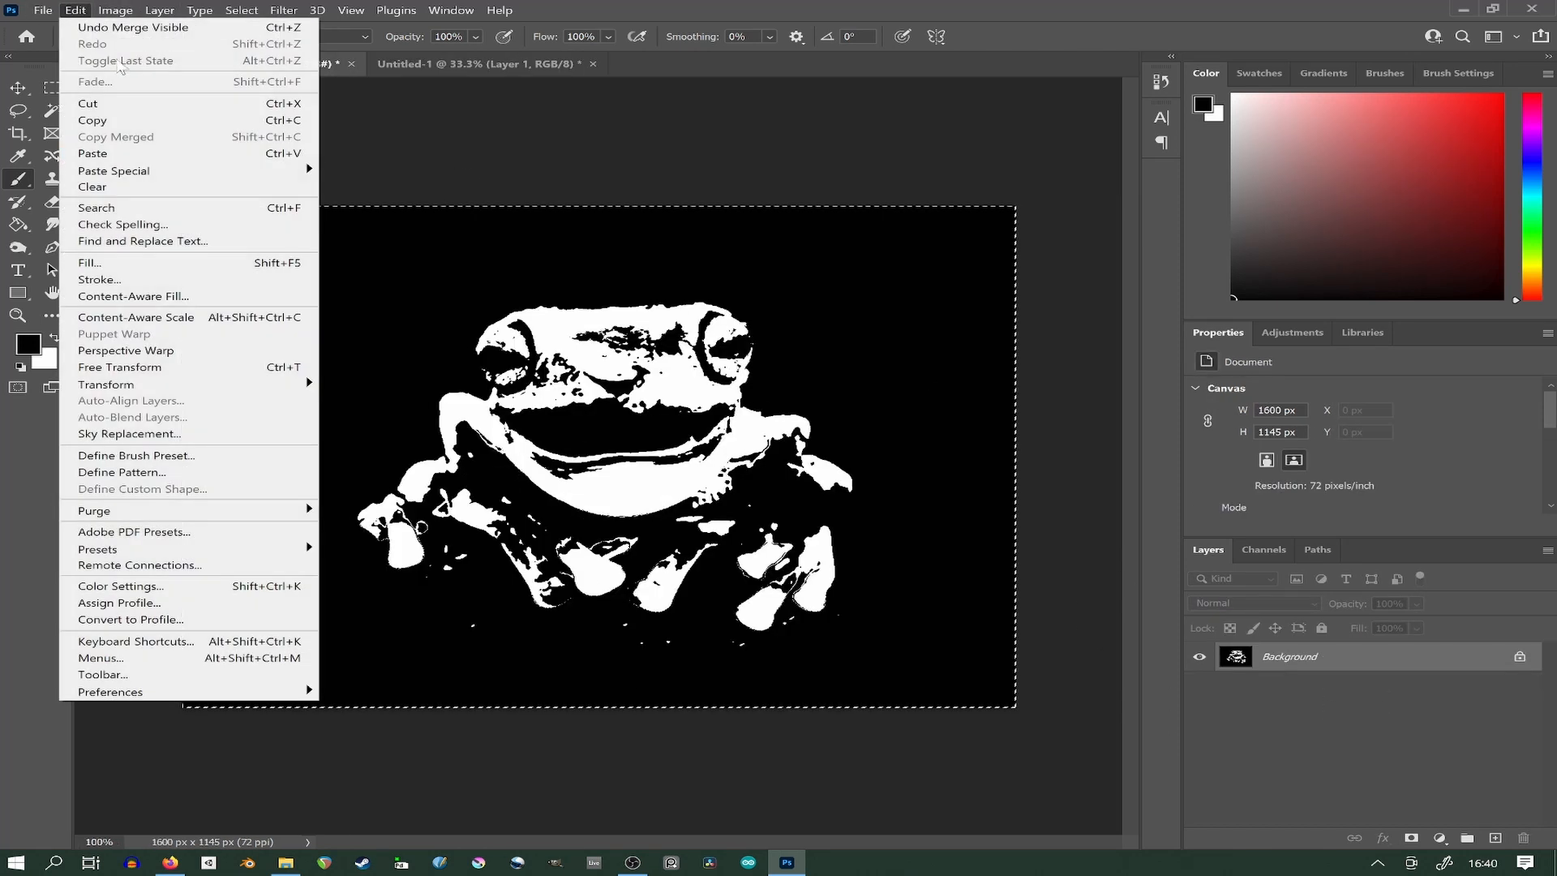
click(98, 29)
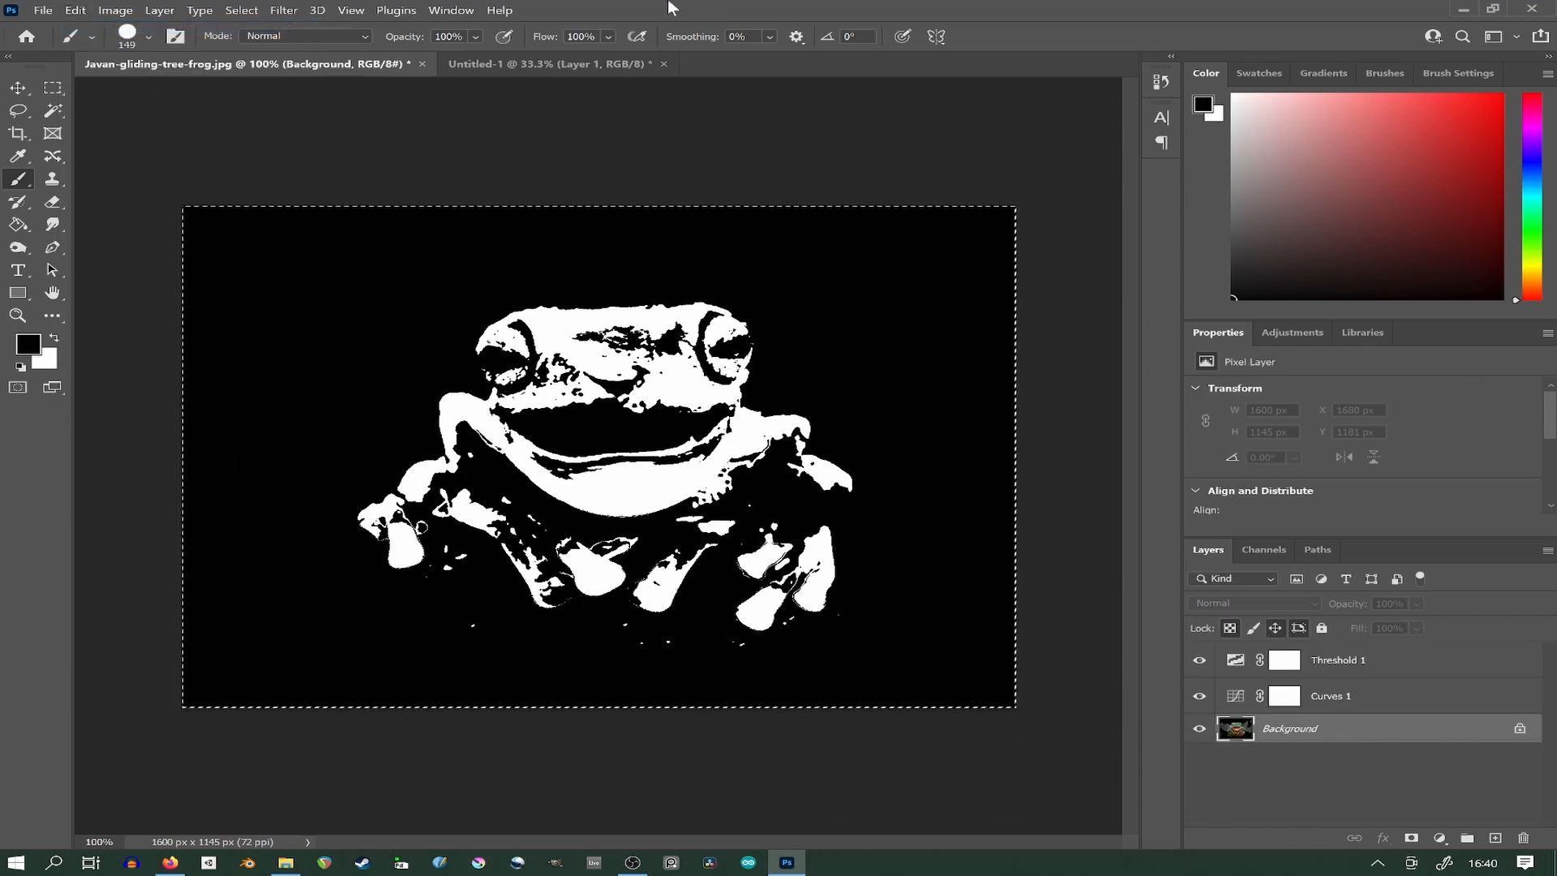
Scale the pasted frog layer in the A3 document to about 311% with Free Transform so it covers the whole canvas.
click(535, 65)
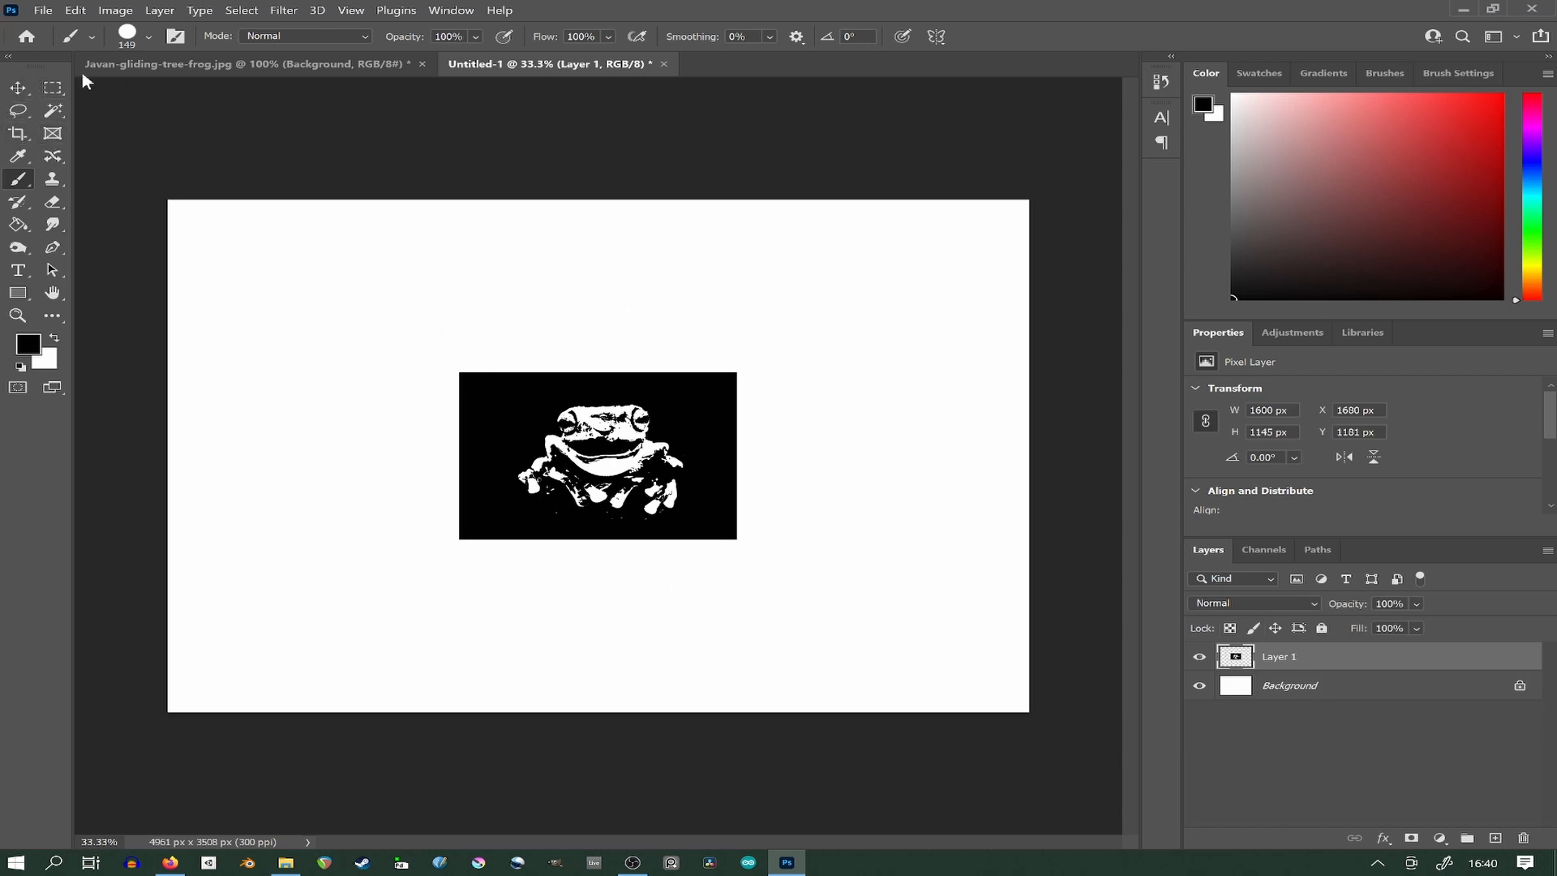
click(53, 87)
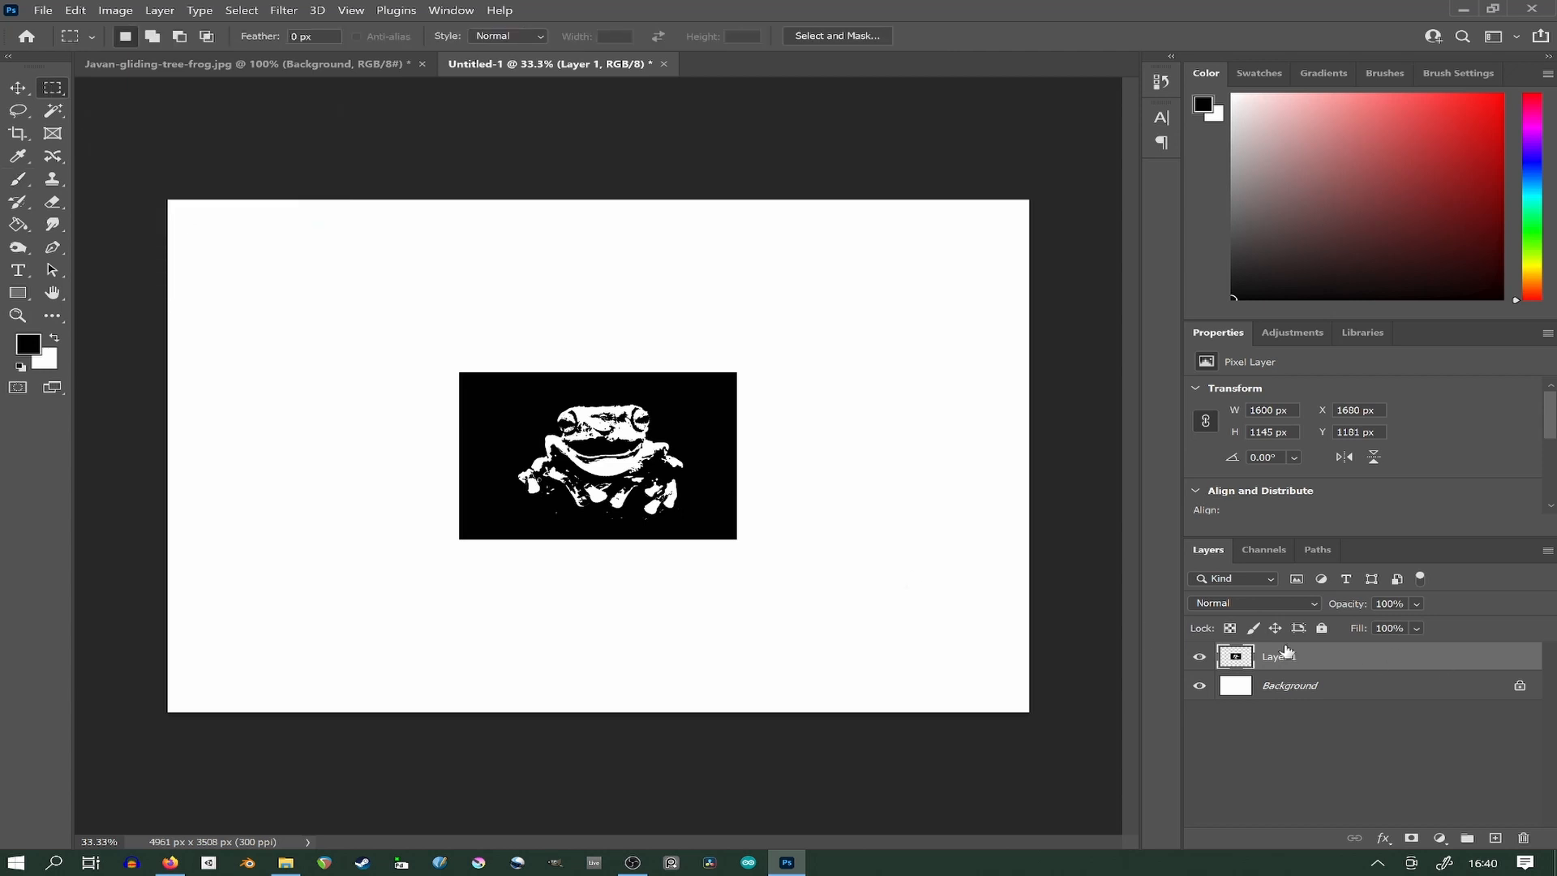
click(76, 9)
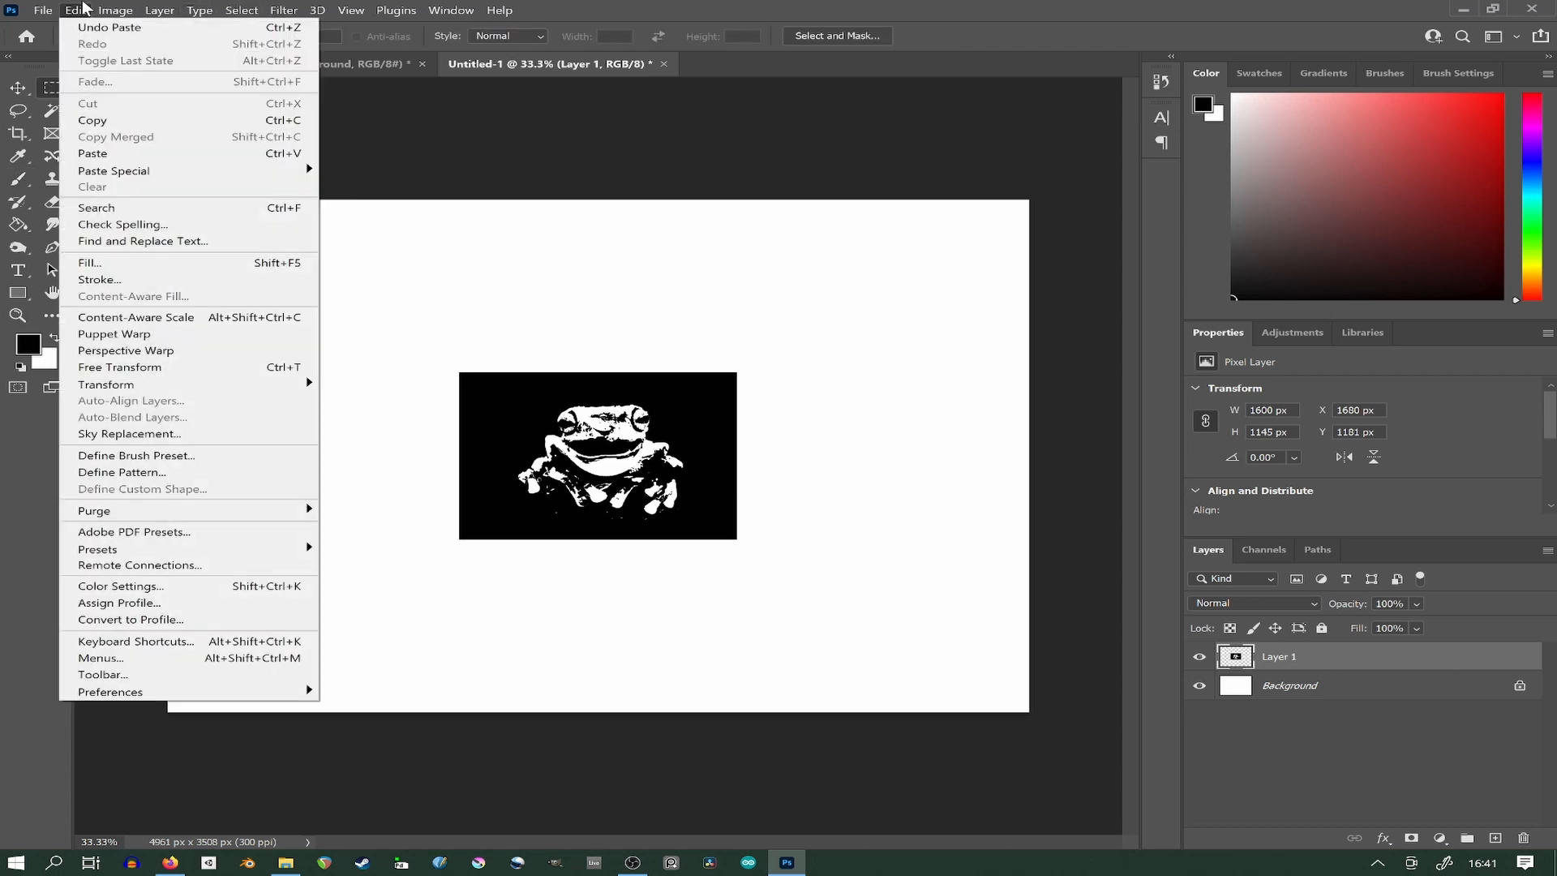
click(43, 10)
click(76, 10)
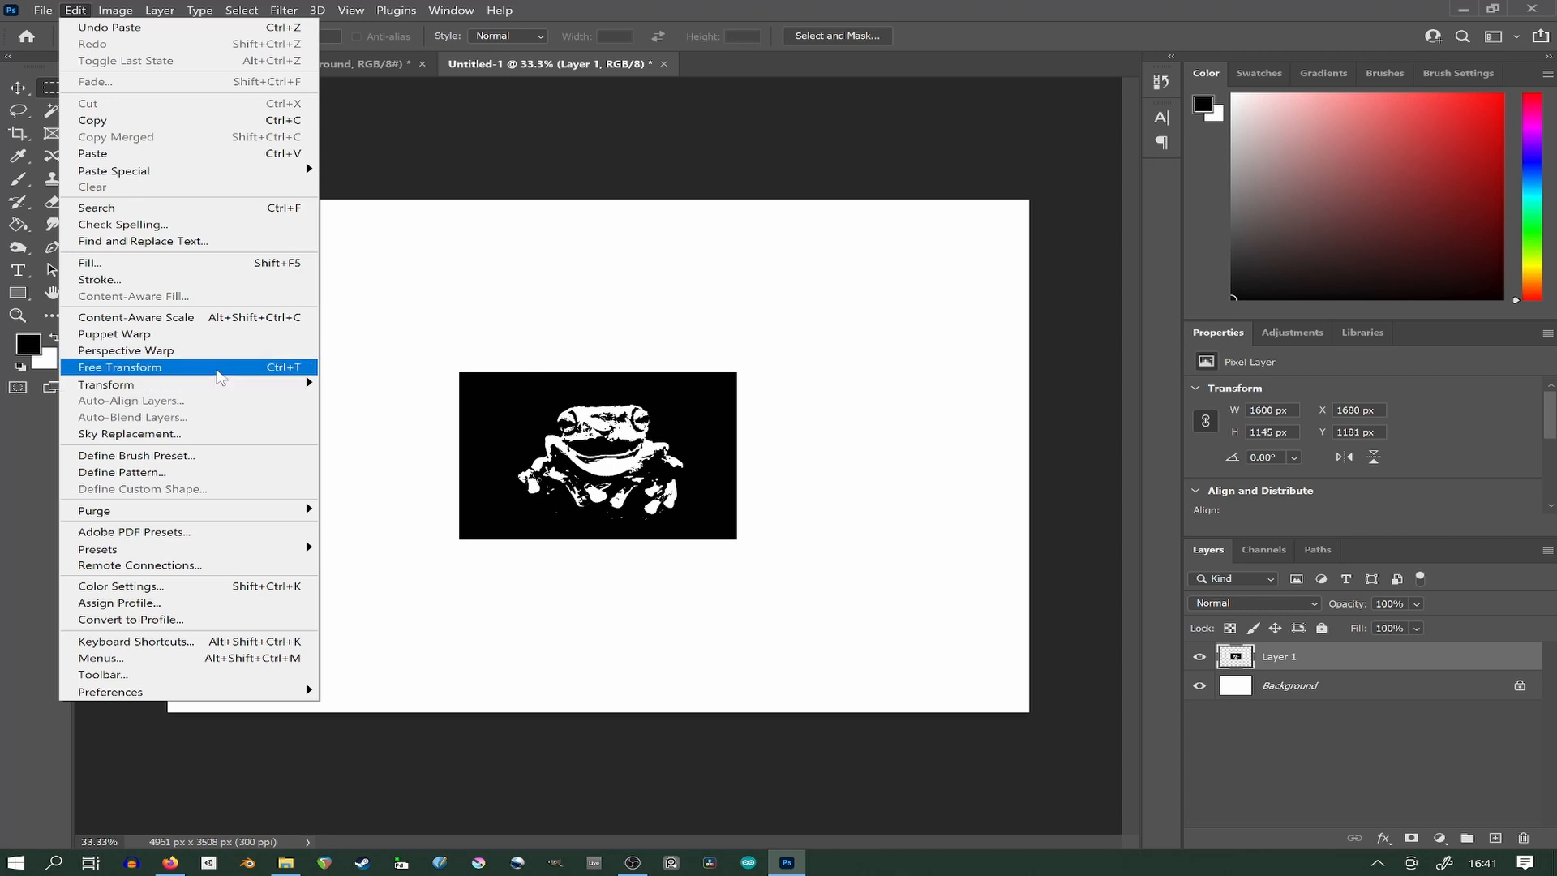
click(248, 369)
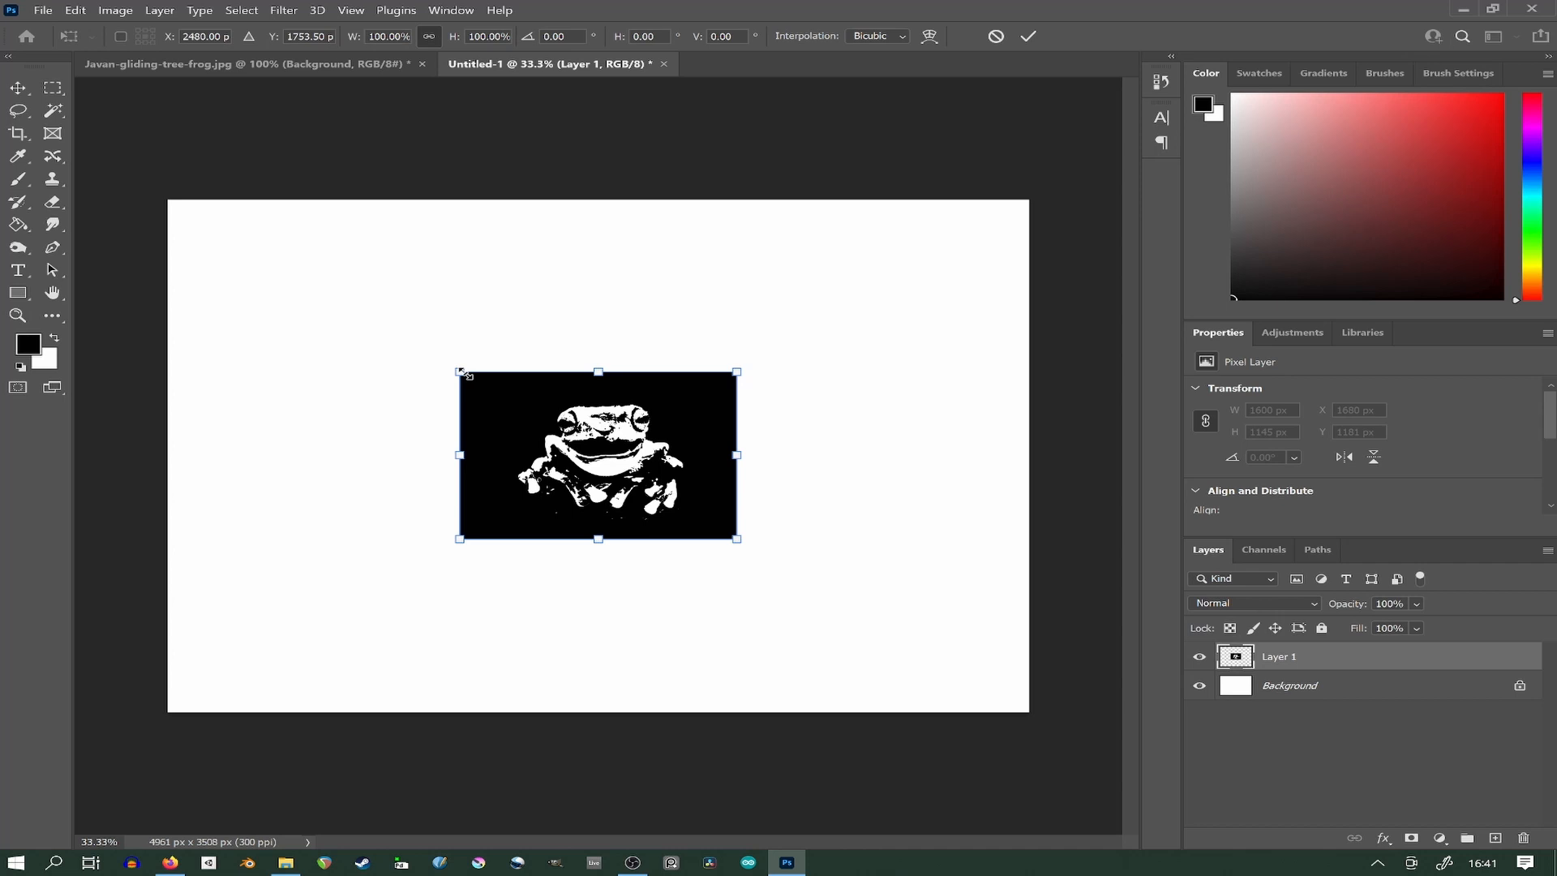
drag(462, 373, 165, 201)
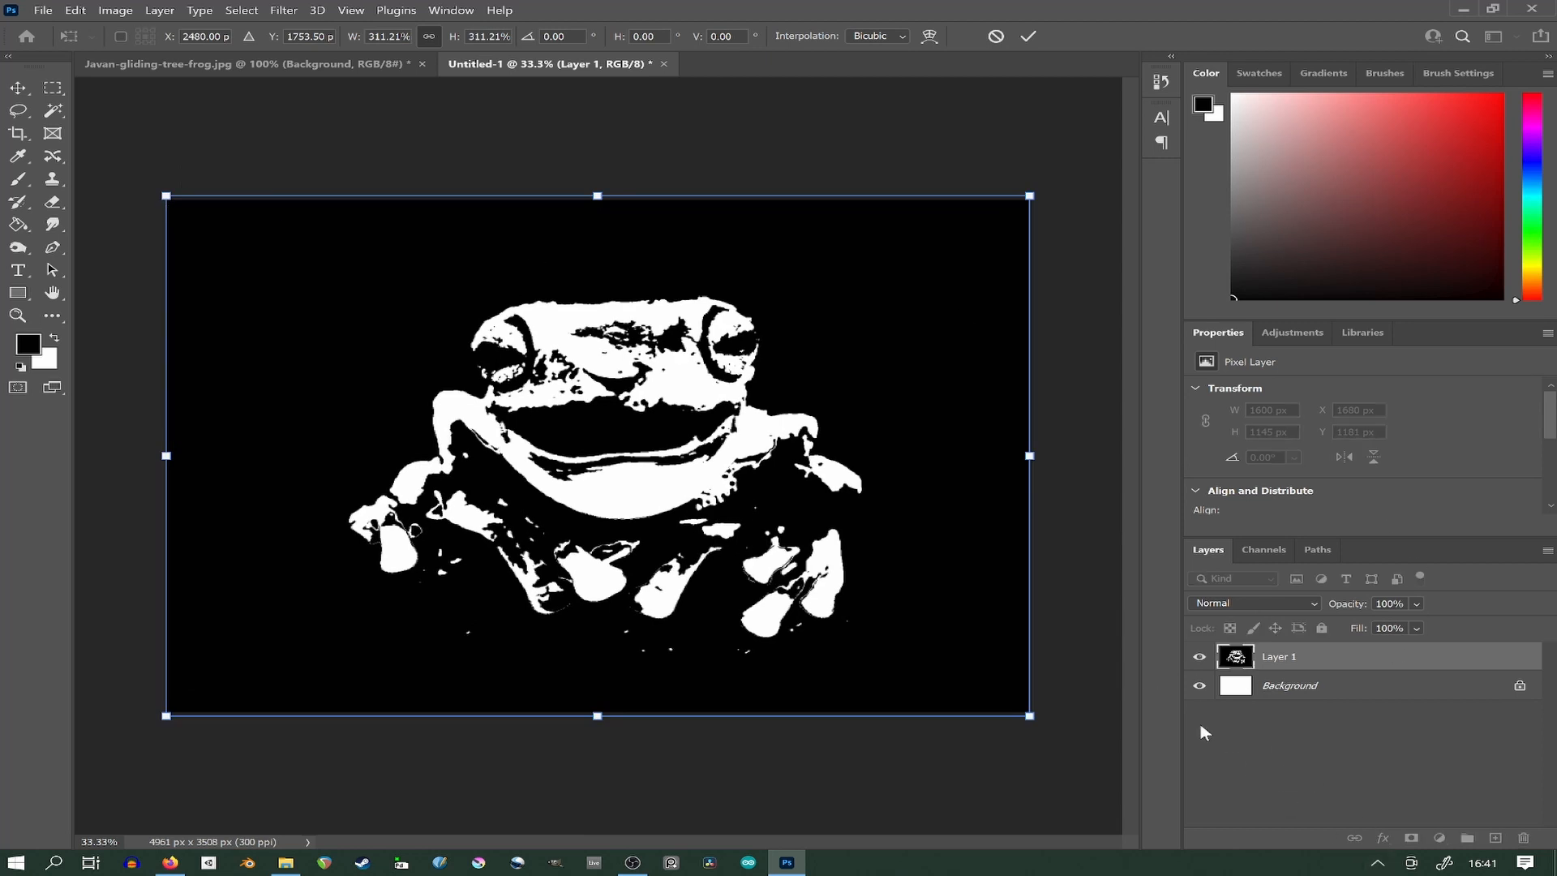
click(1302, 683)
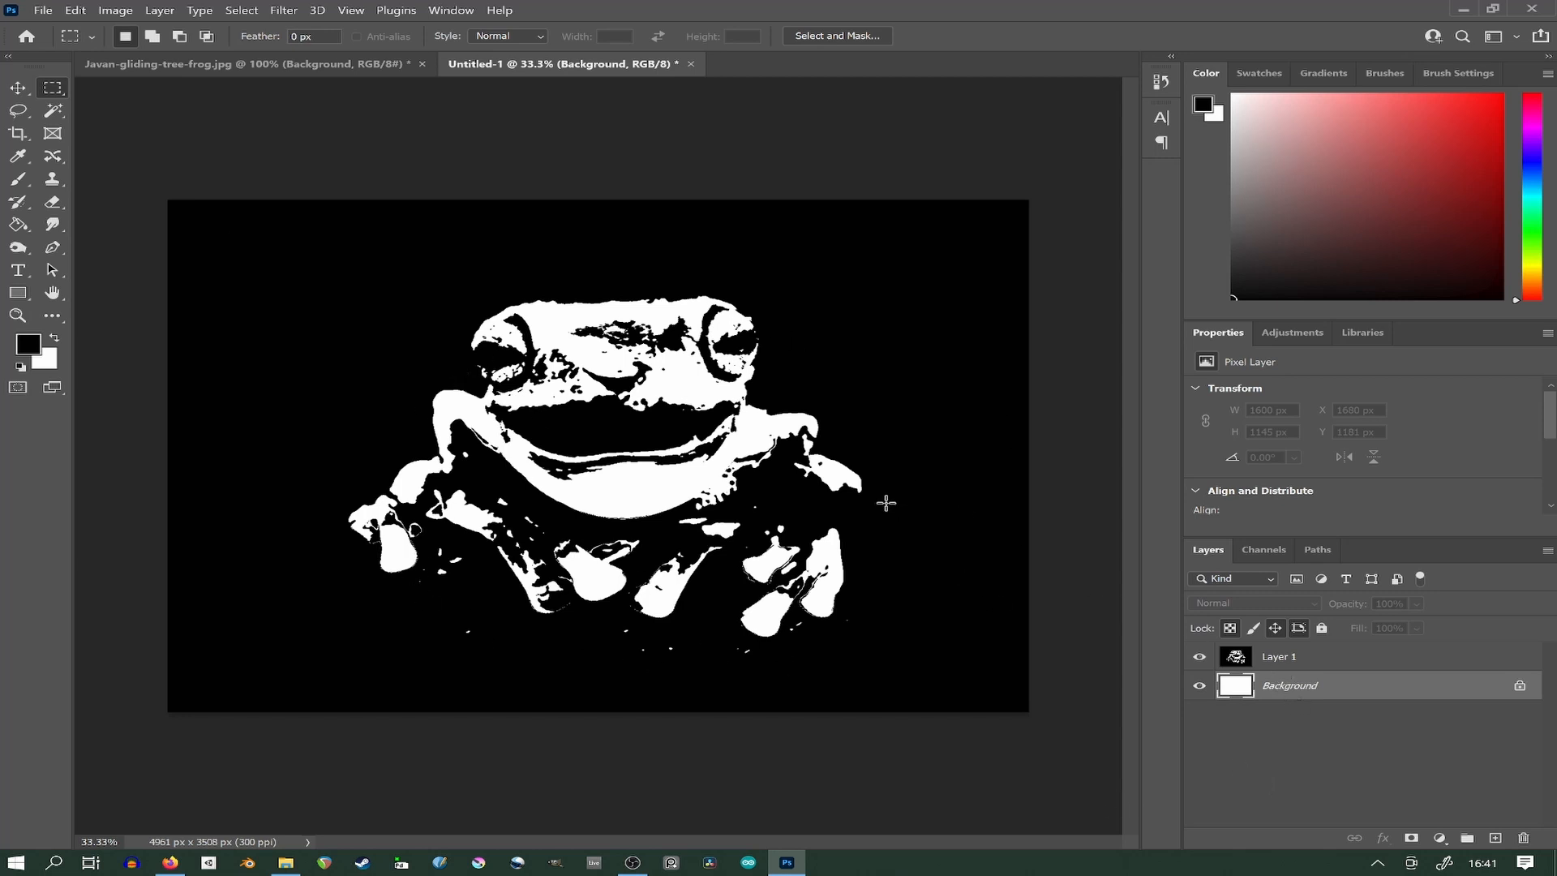
click(1302, 661)
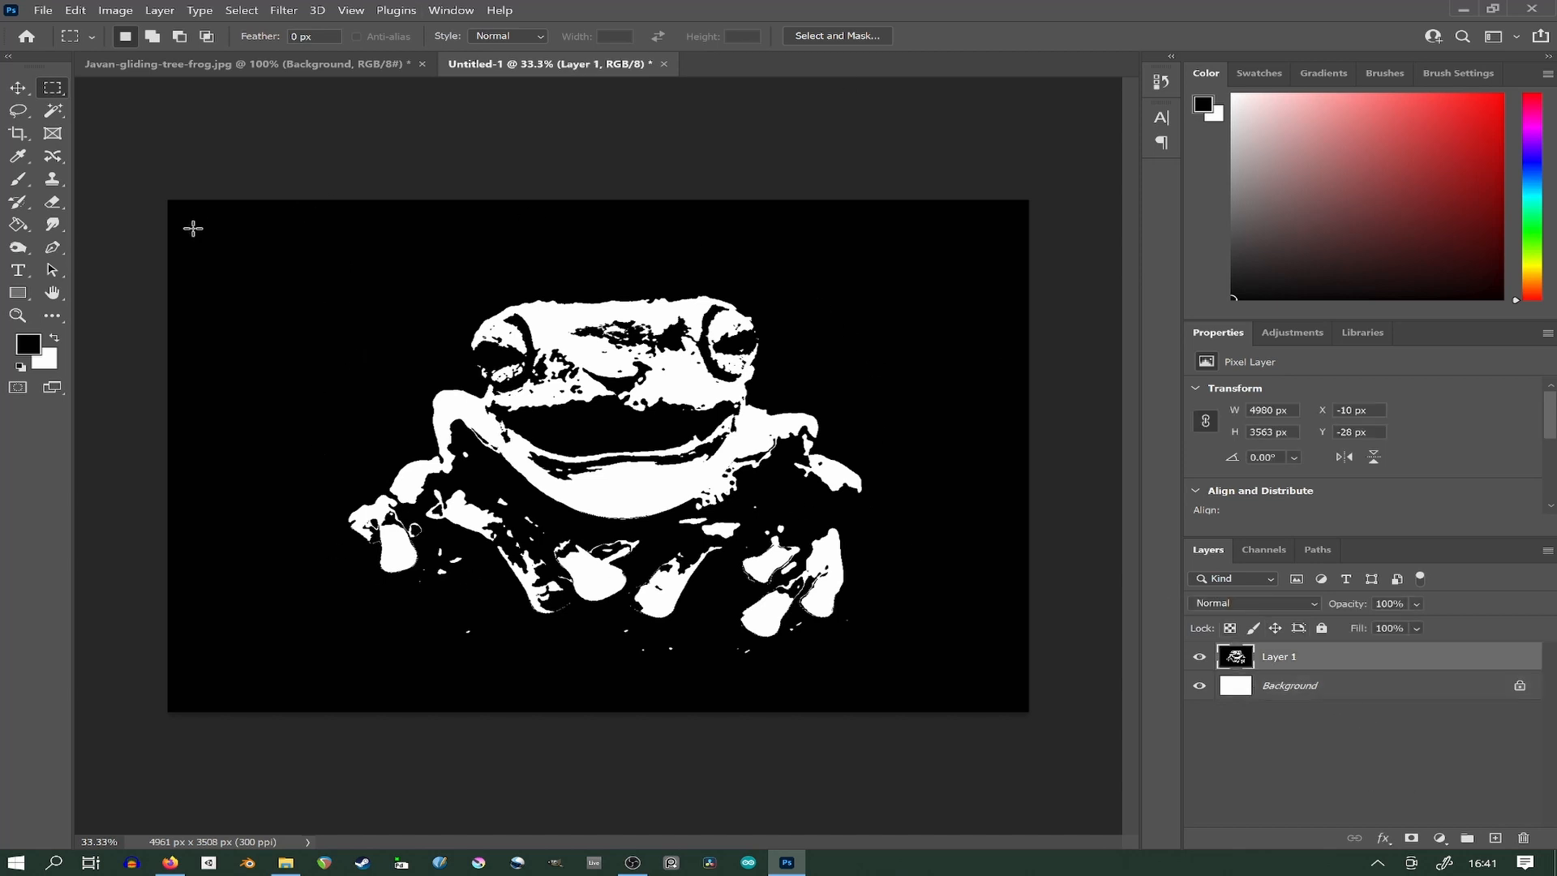
Start saving the A3 document on the computer, choosing the Exports folder inside Desktop's Black and White Image folder.
click(42, 9)
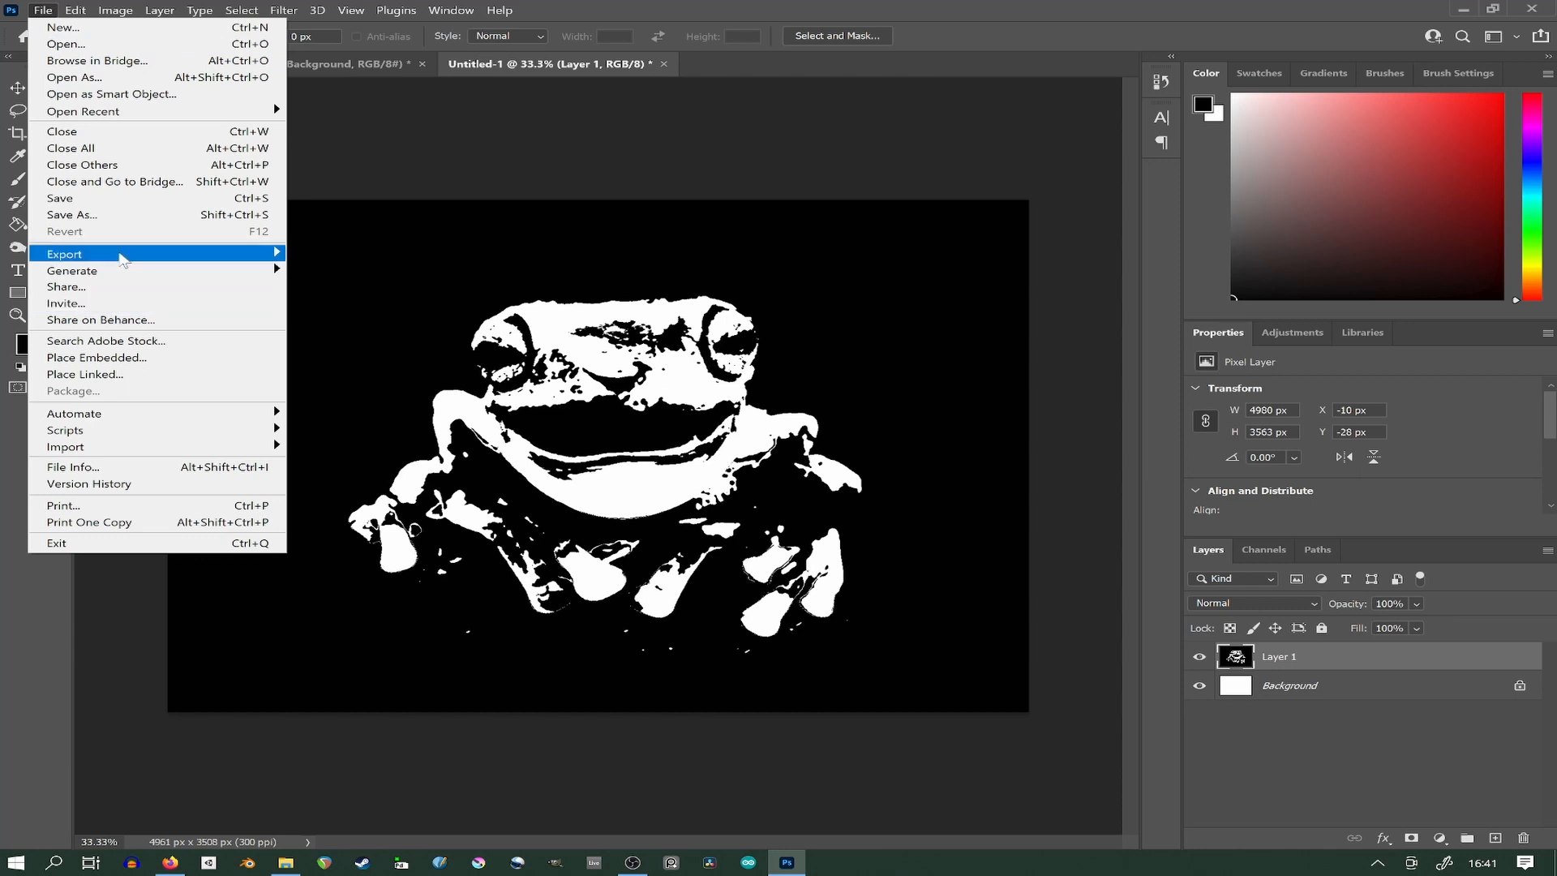
mouse_move(131, 259)
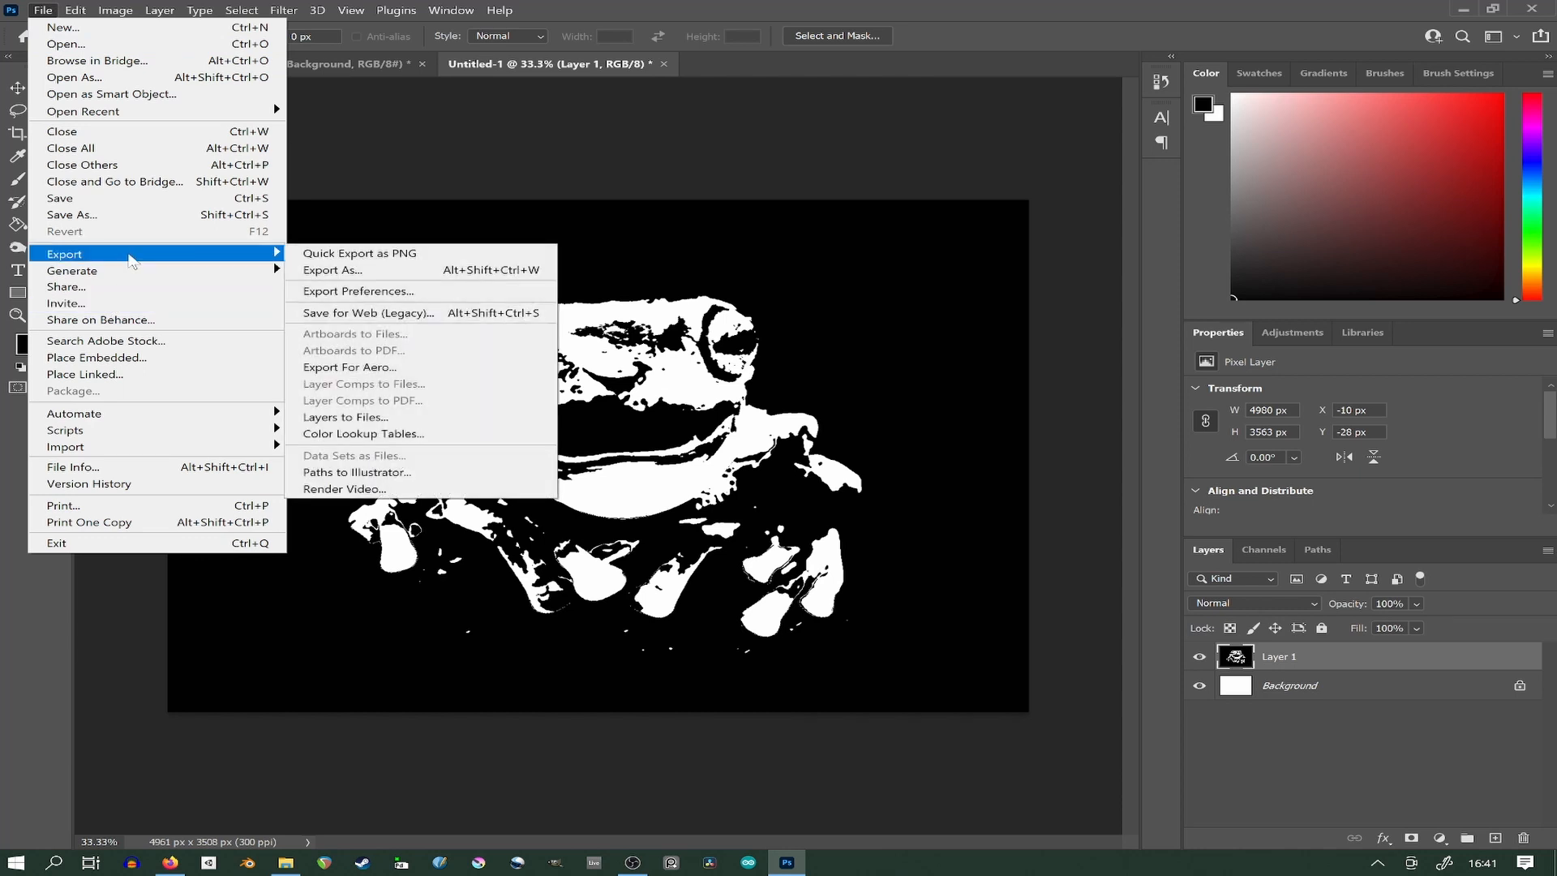
click(81, 214)
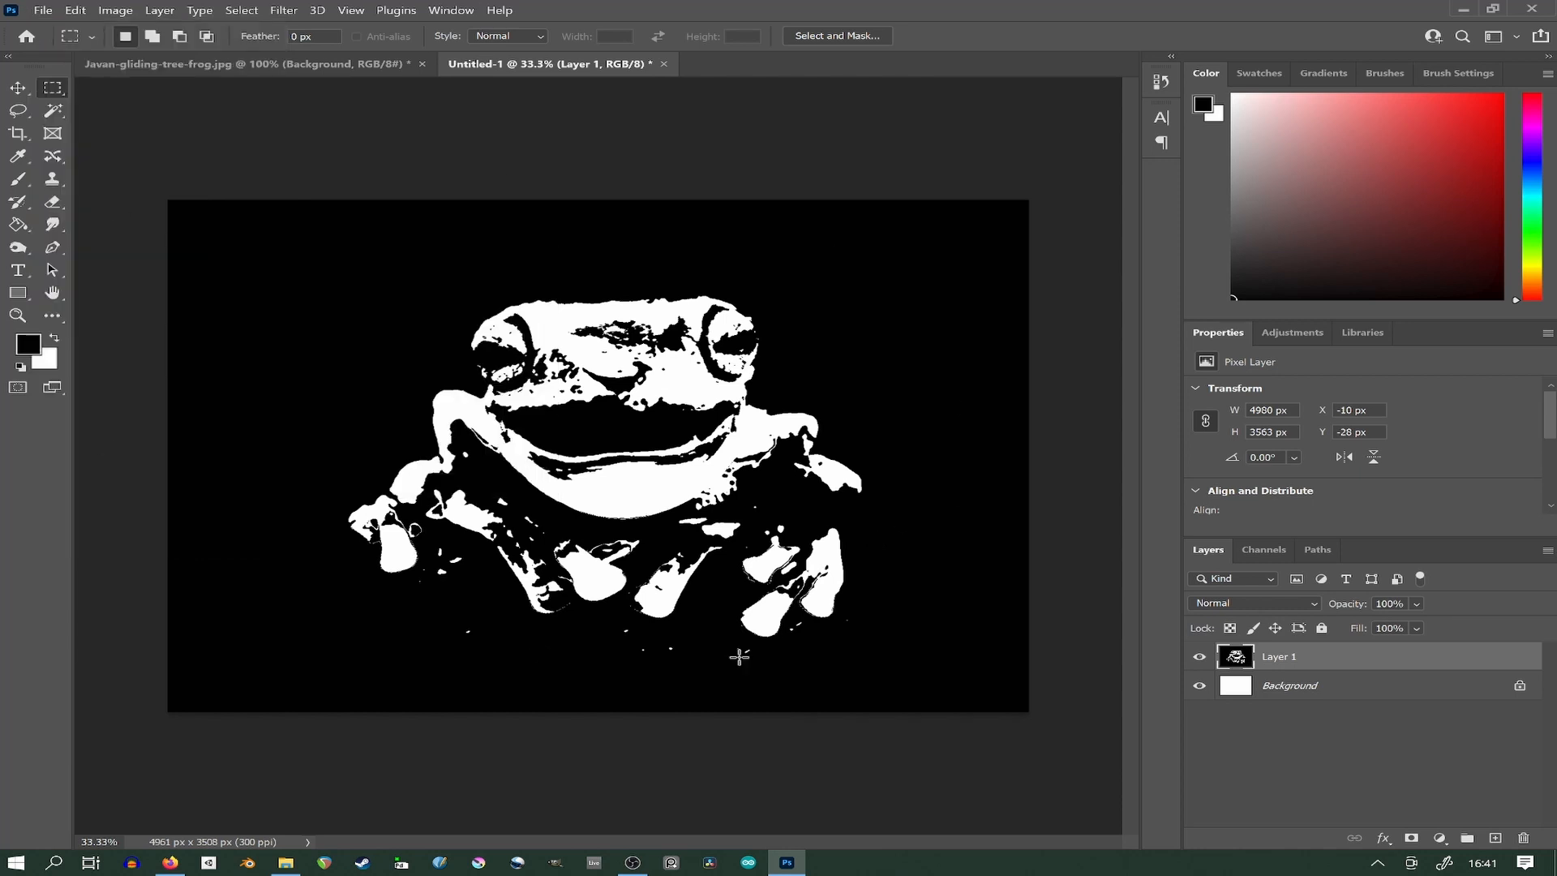
click(45, 11)
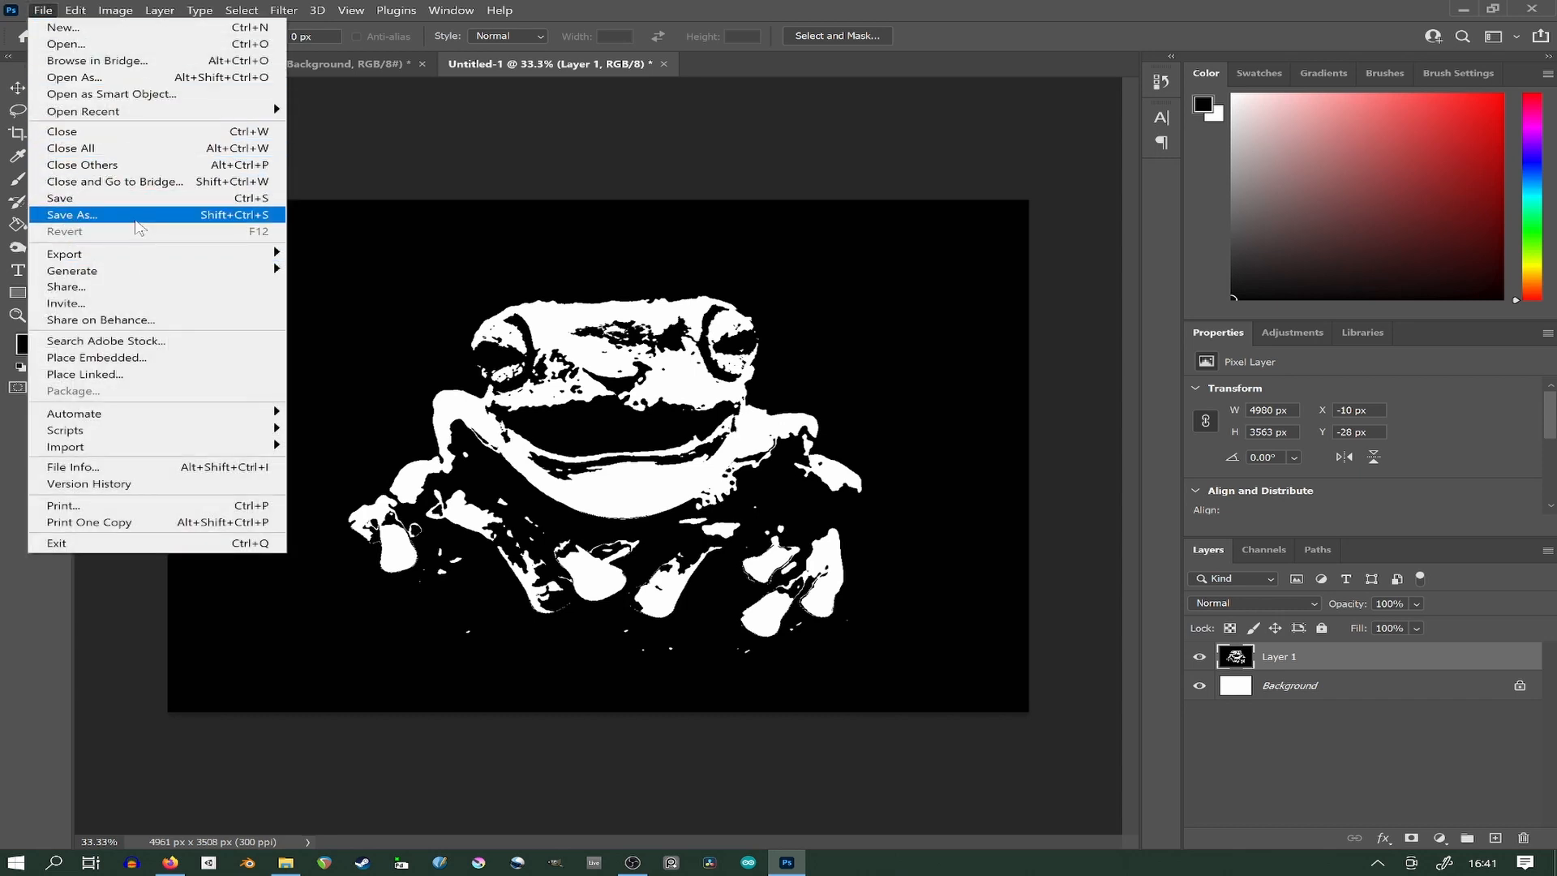
click(136, 218)
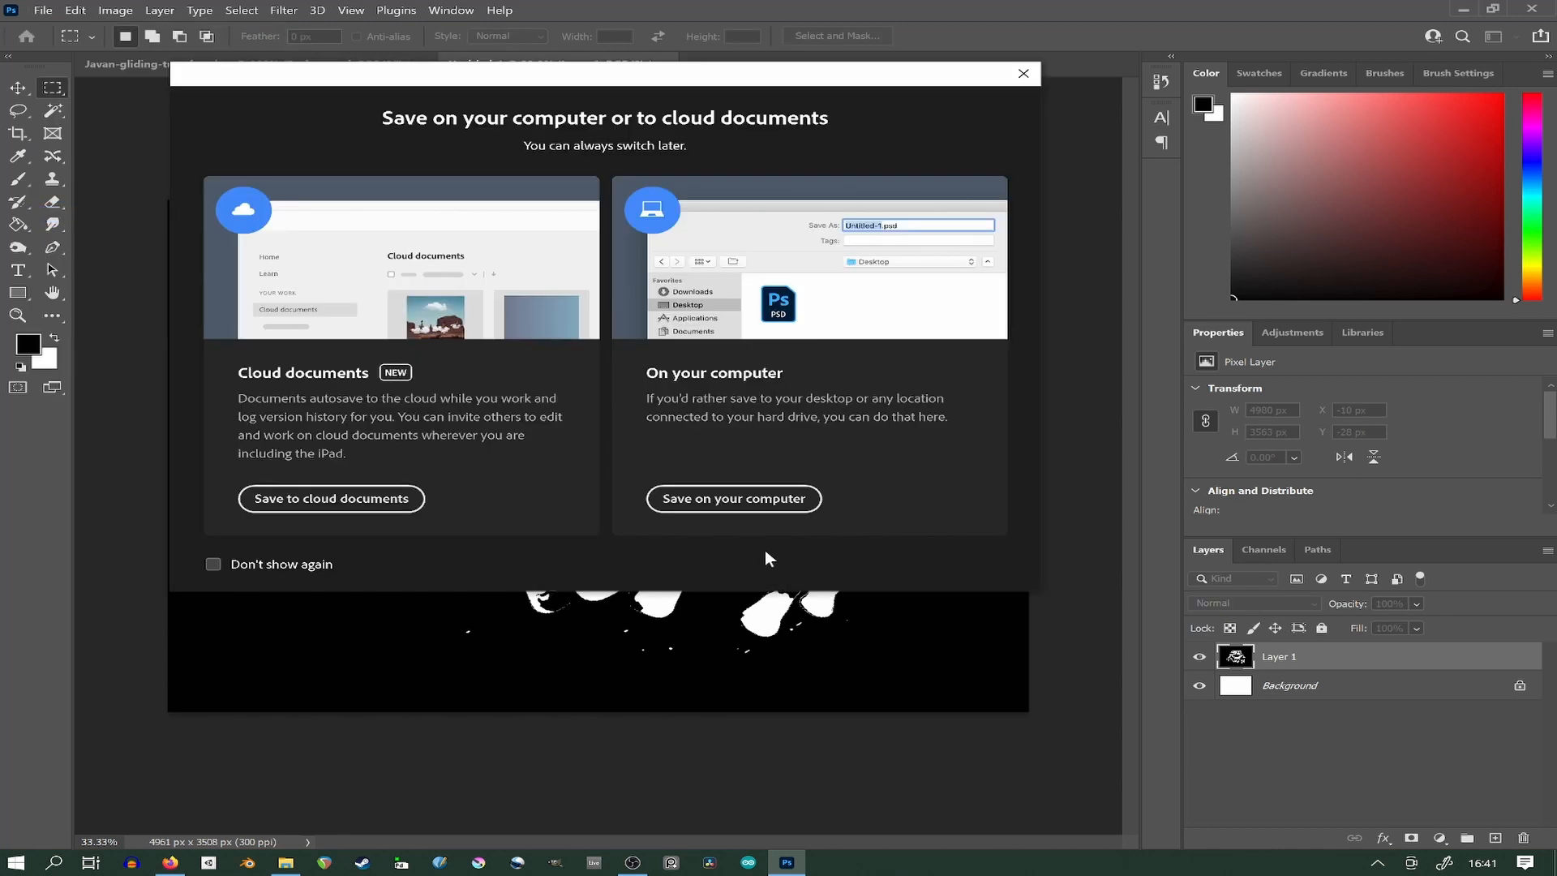
click(748, 508)
click(168, 145)
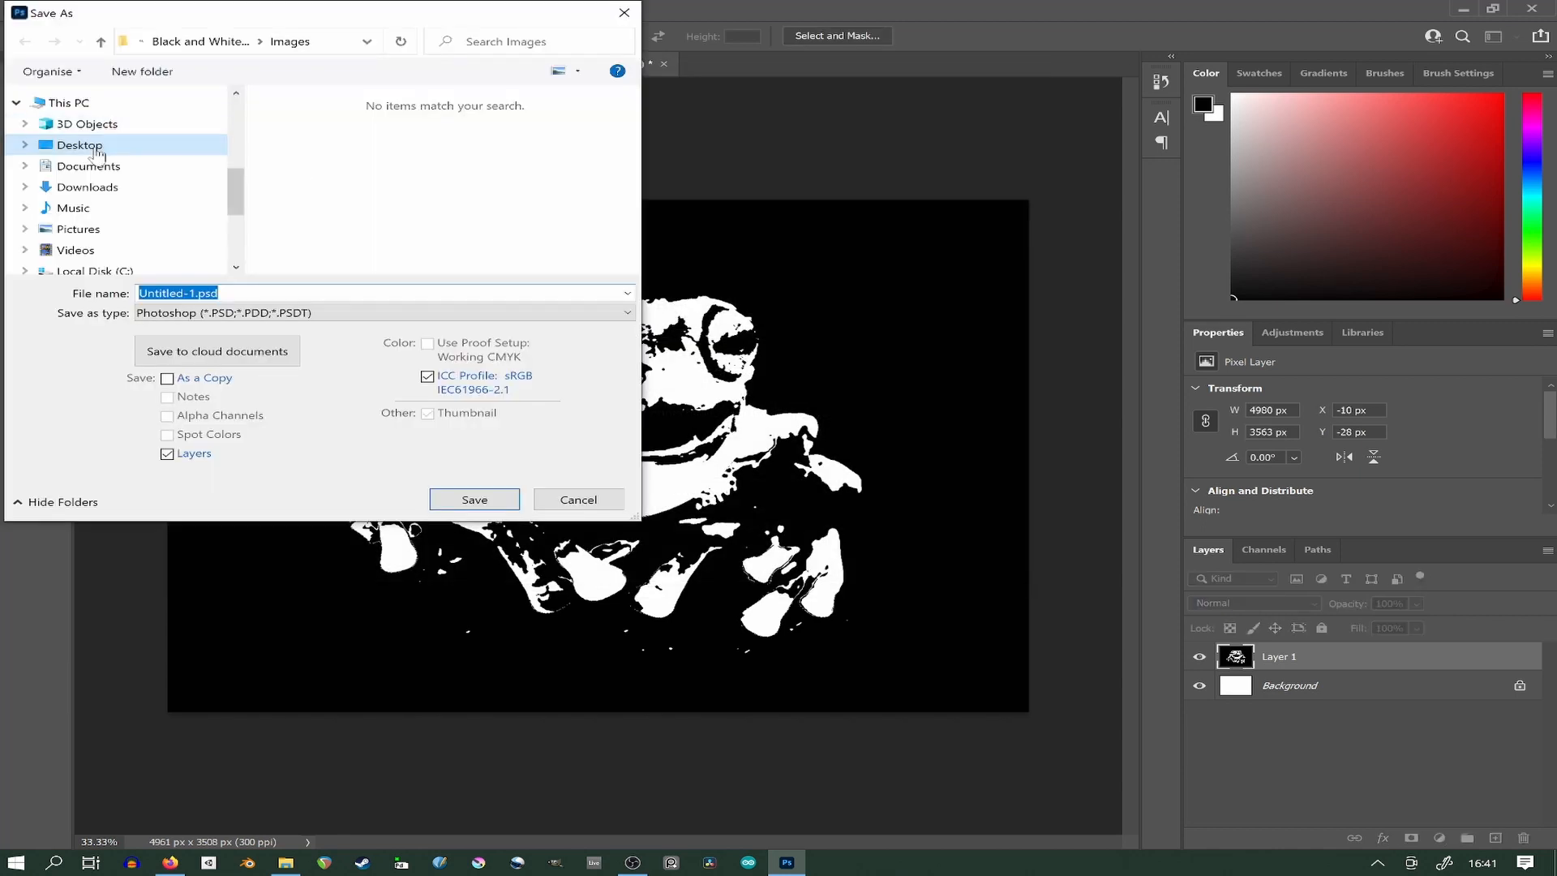
click(340, 235)
double_click(340, 235)
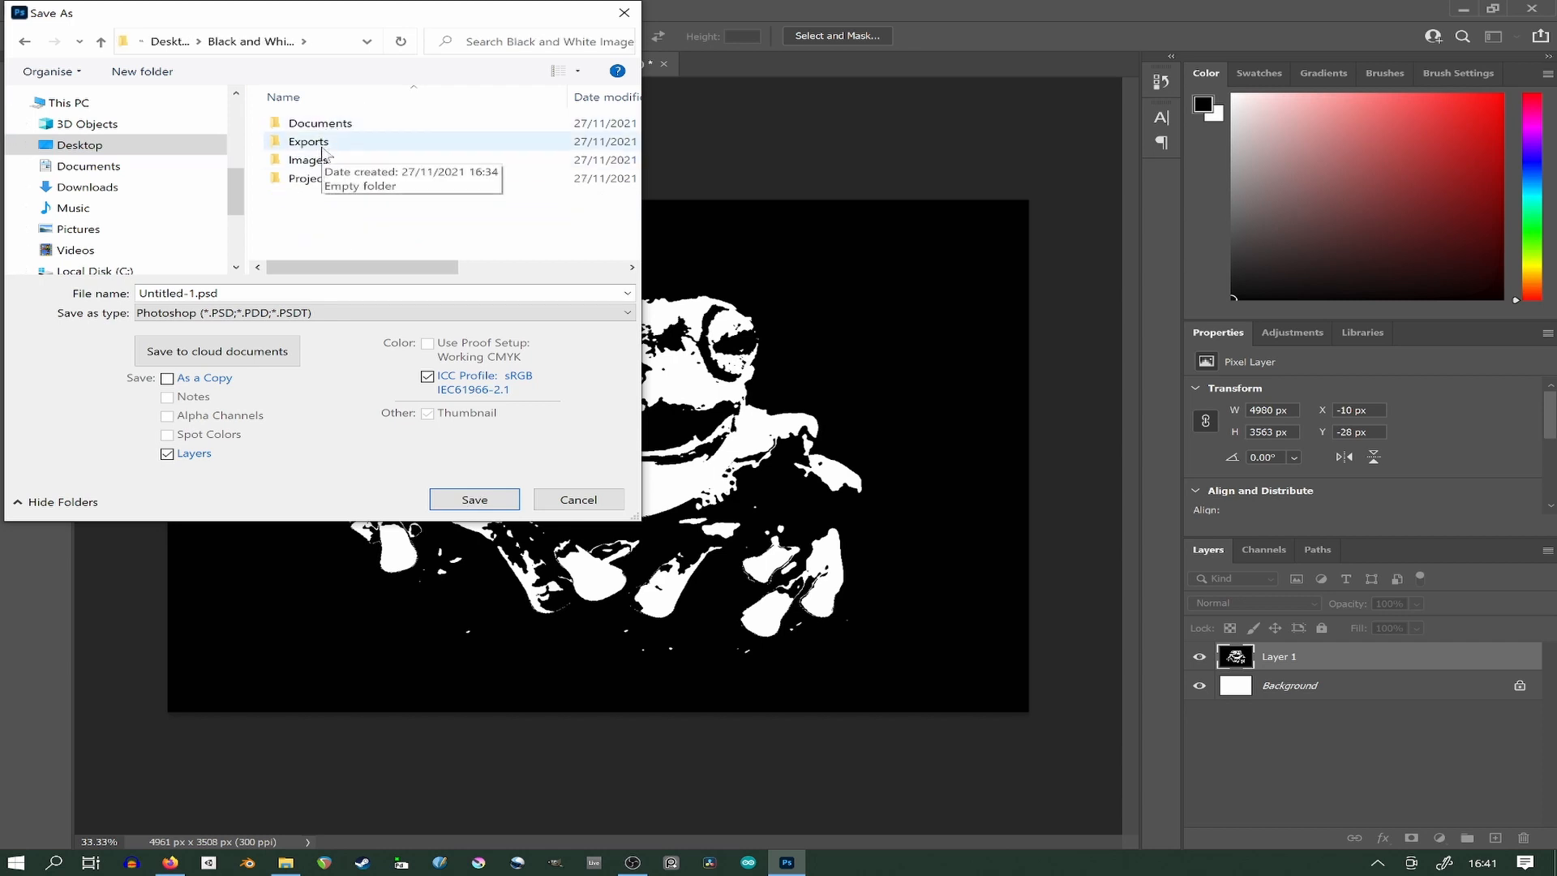
double_click(322, 147)
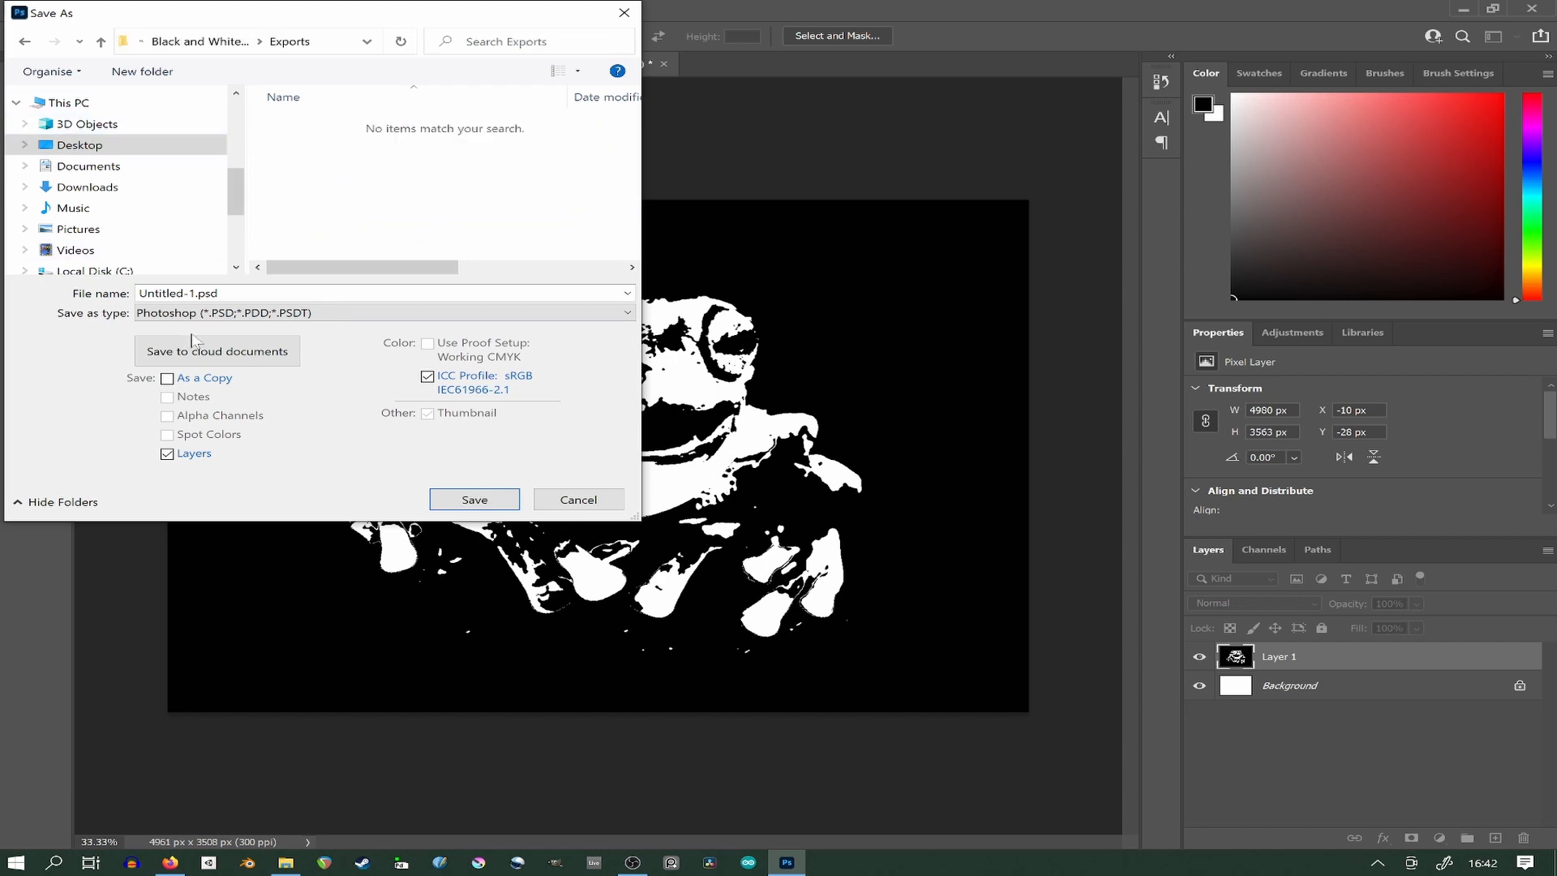
Set the format to Photoshop PDF, name the file treeFrogA3 and save it.
click(210, 293)
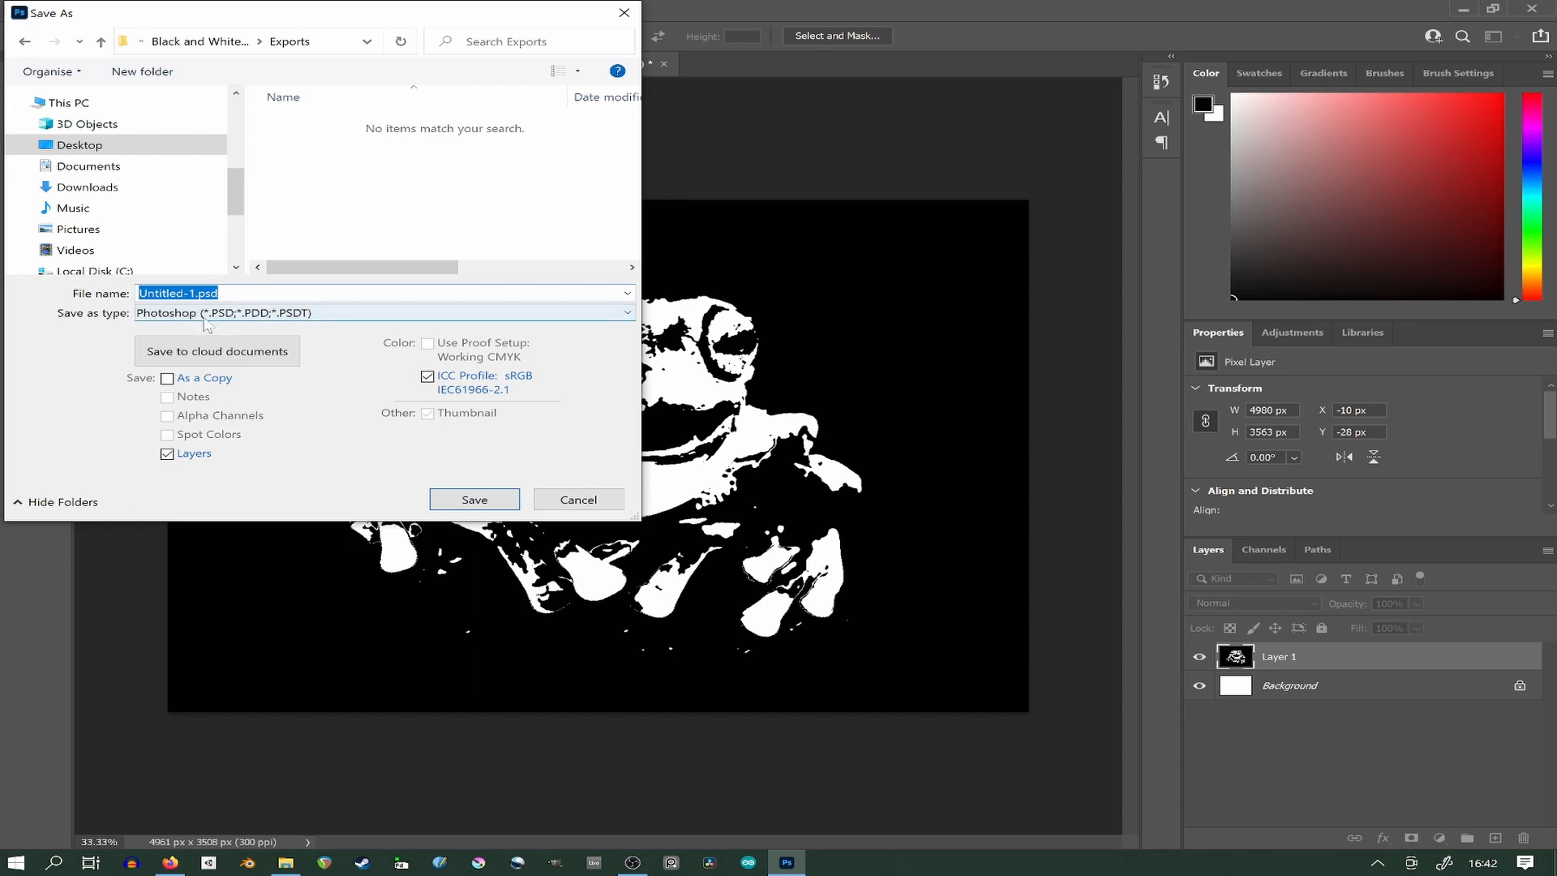
click(208, 318)
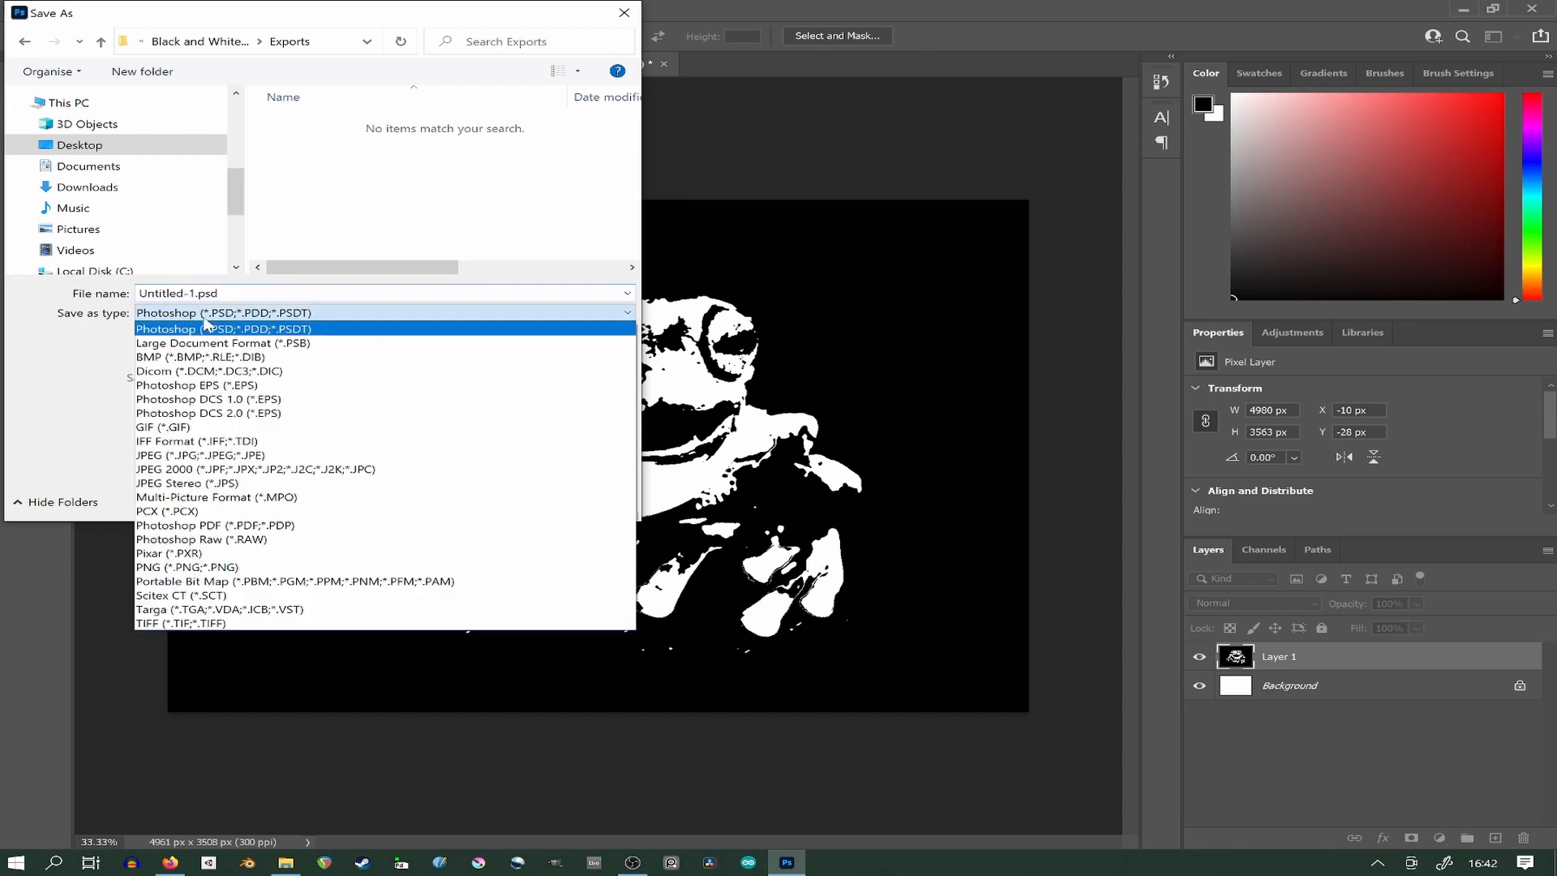
click(214, 525)
click(167, 292)
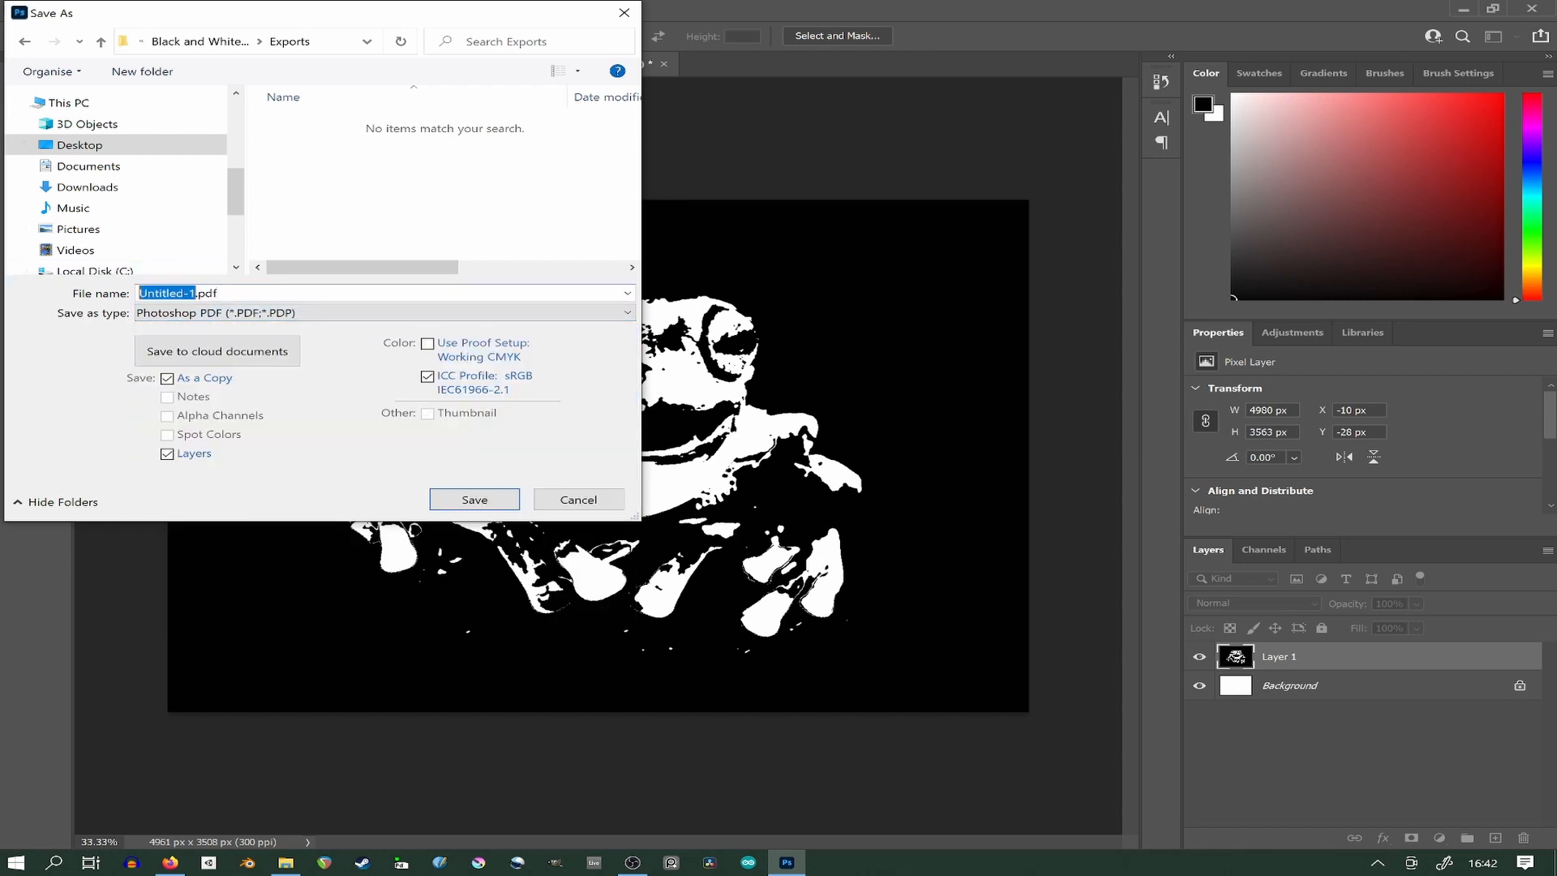
text(treeFrogA3)
click(478, 503)
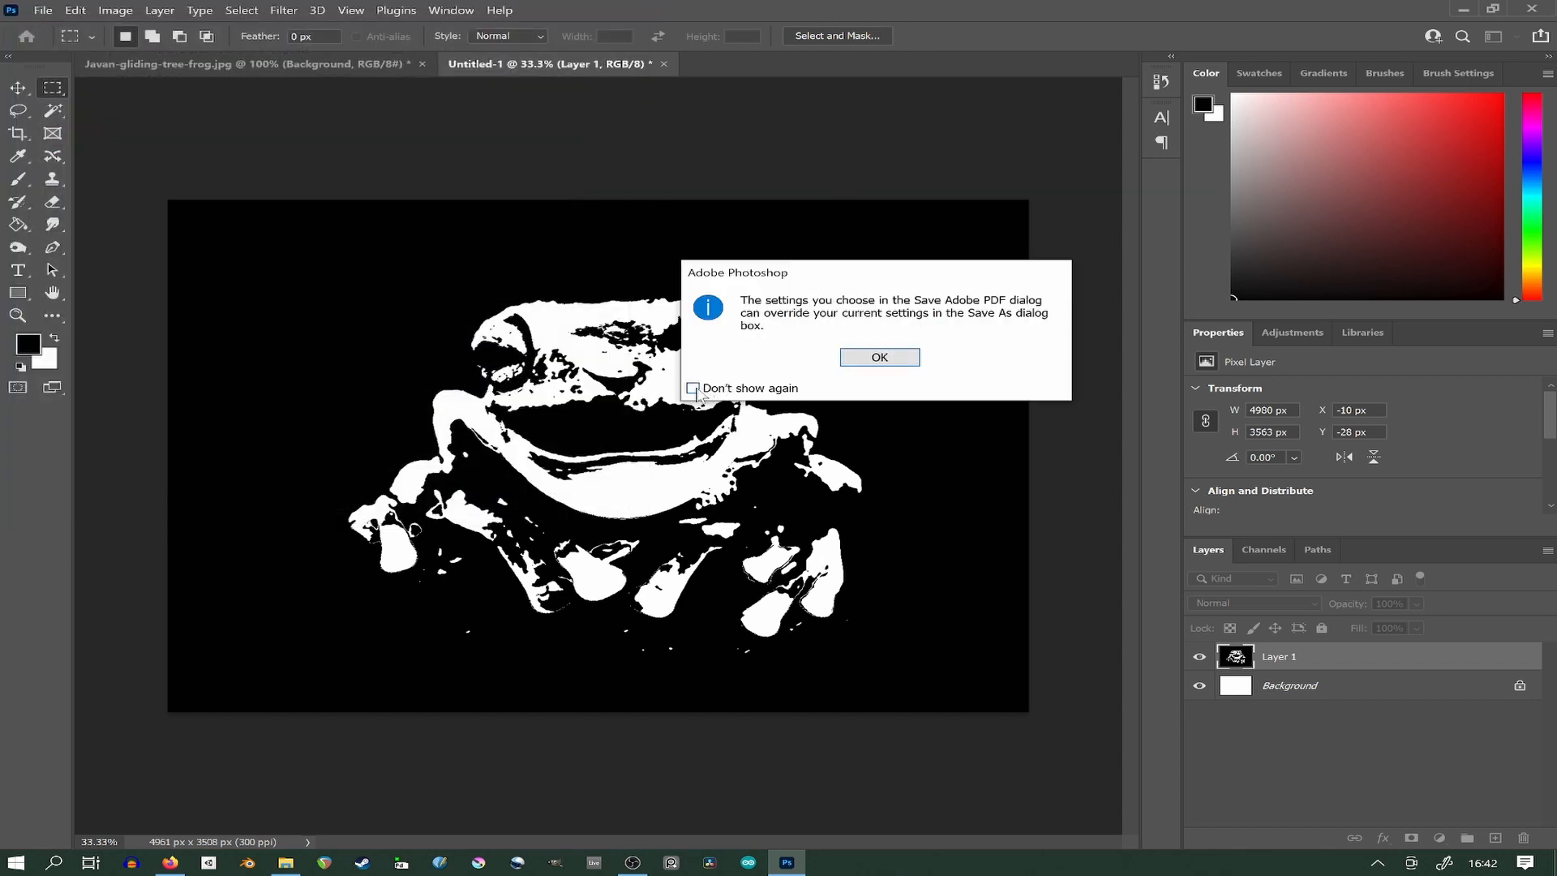
Save the PDF with the High Quality Print preset, accepting the editing-capabilities warning and turning off its future display.
click(892, 358)
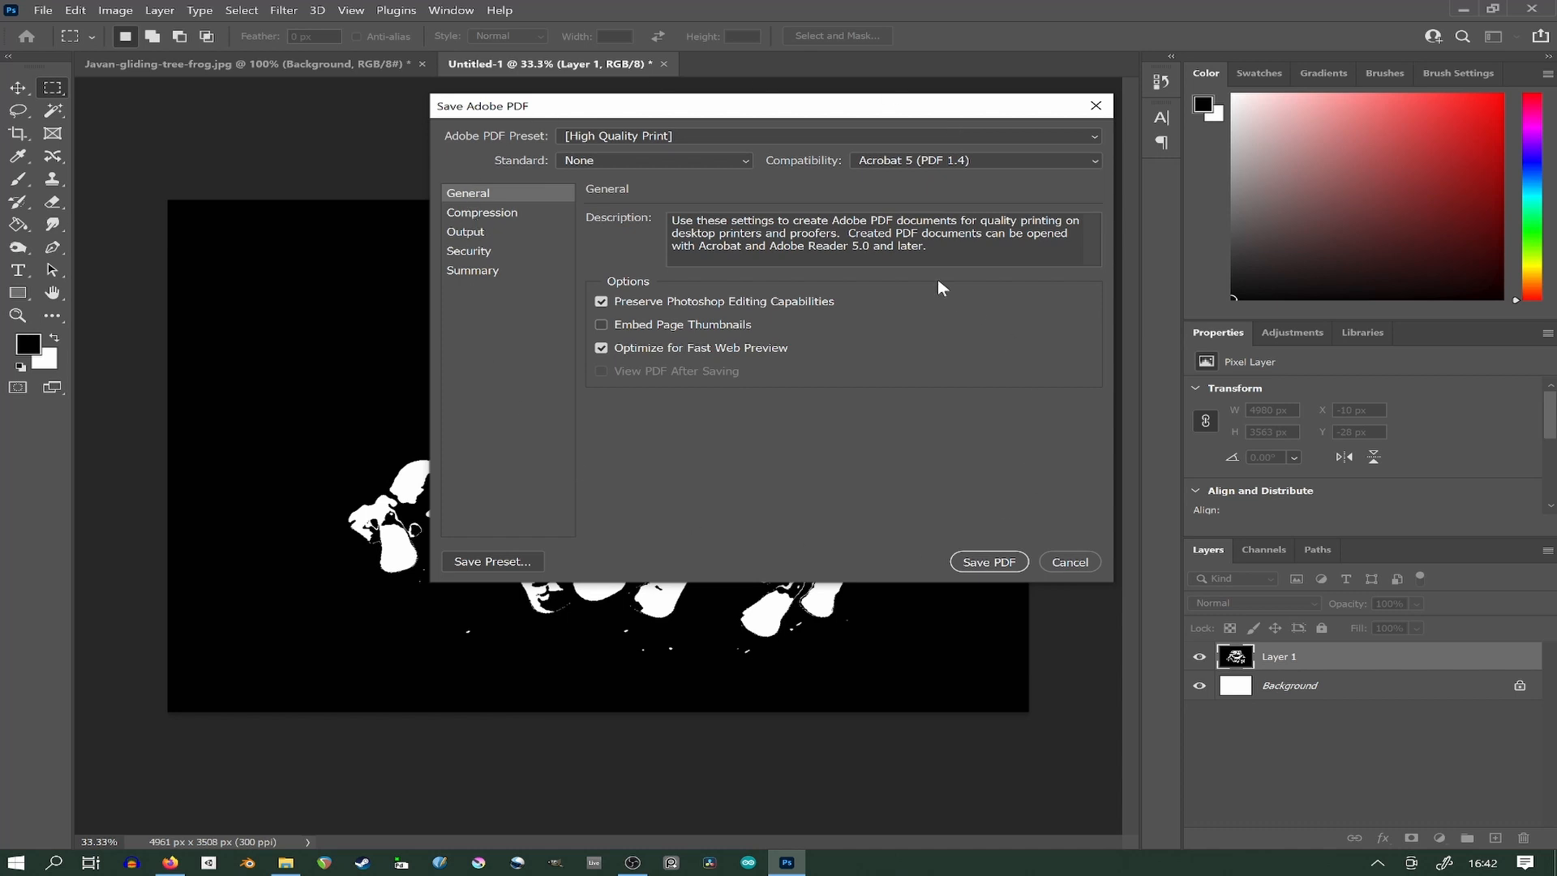
click(991, 562)
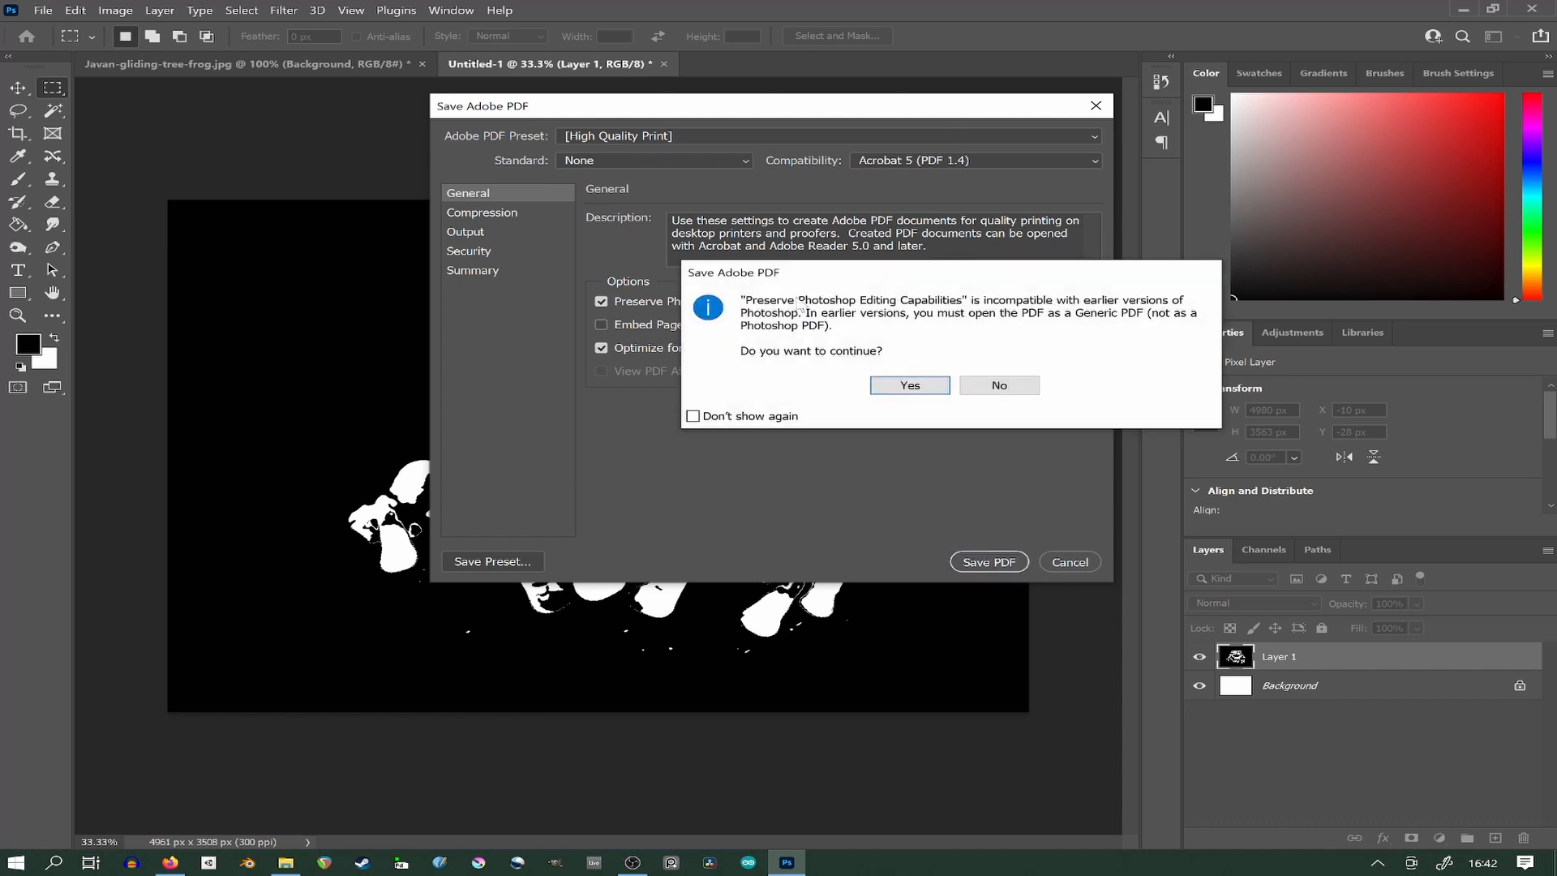
click(706, 418)
click(910, 390)
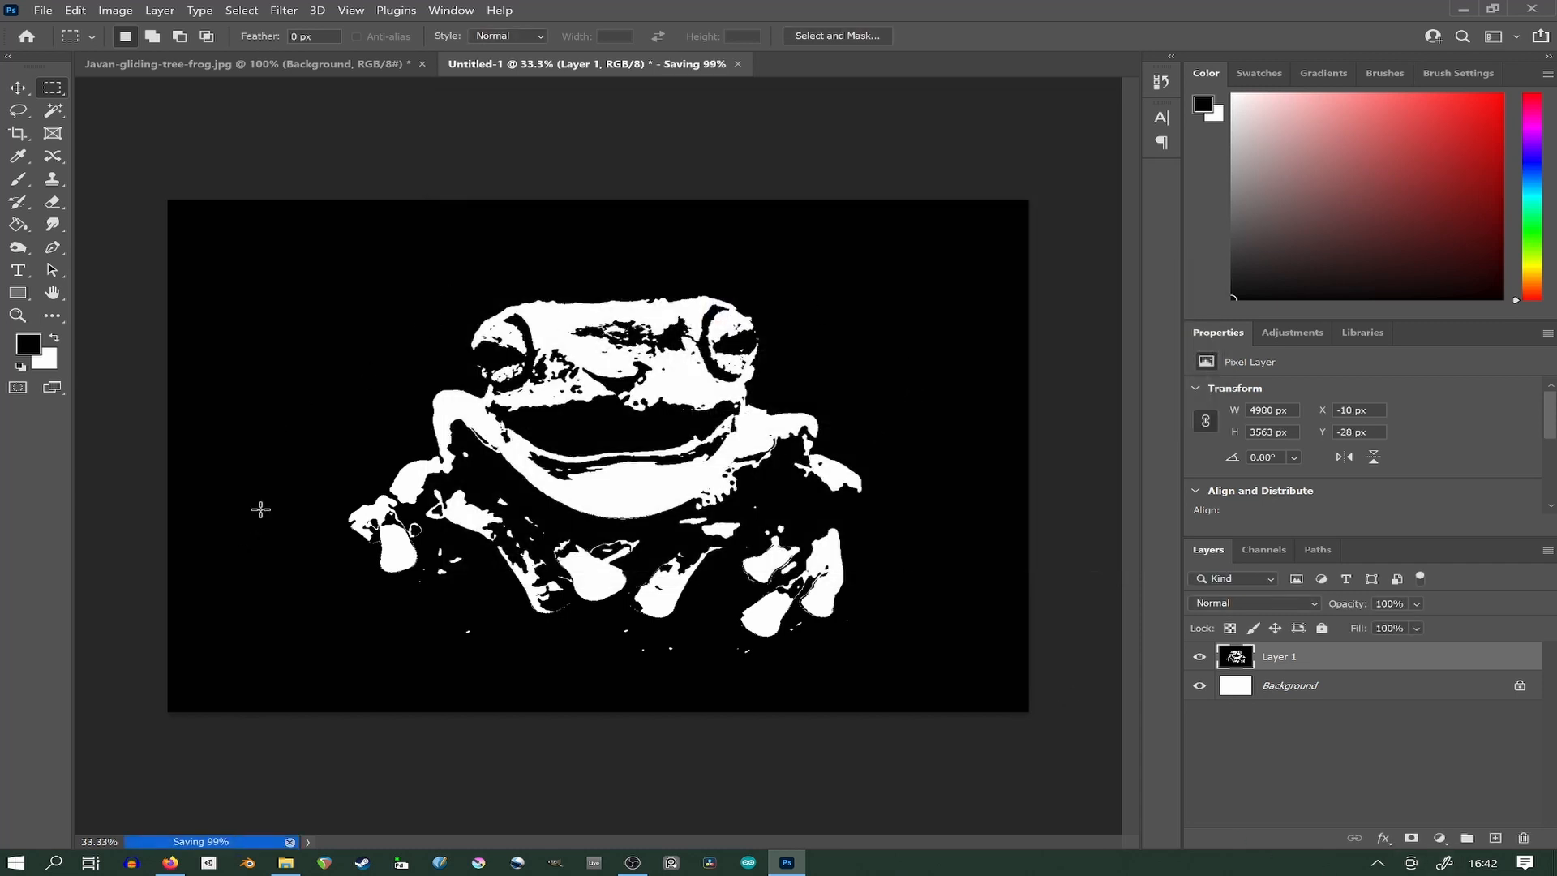
Close the untitled A3 document without saving its changes.
click(311, 62)
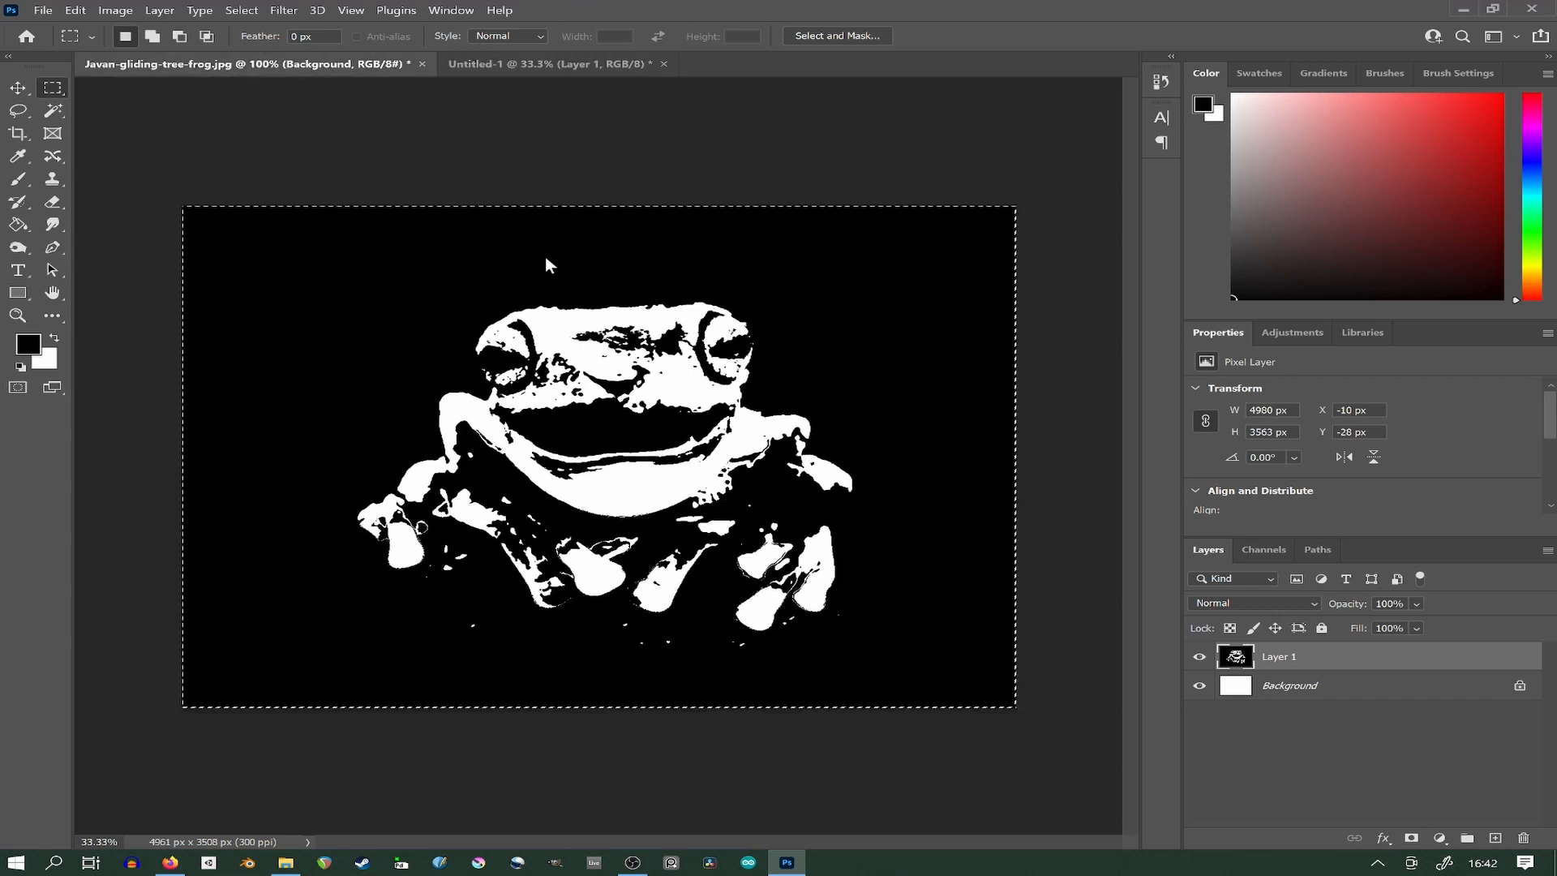
click(606, 65)
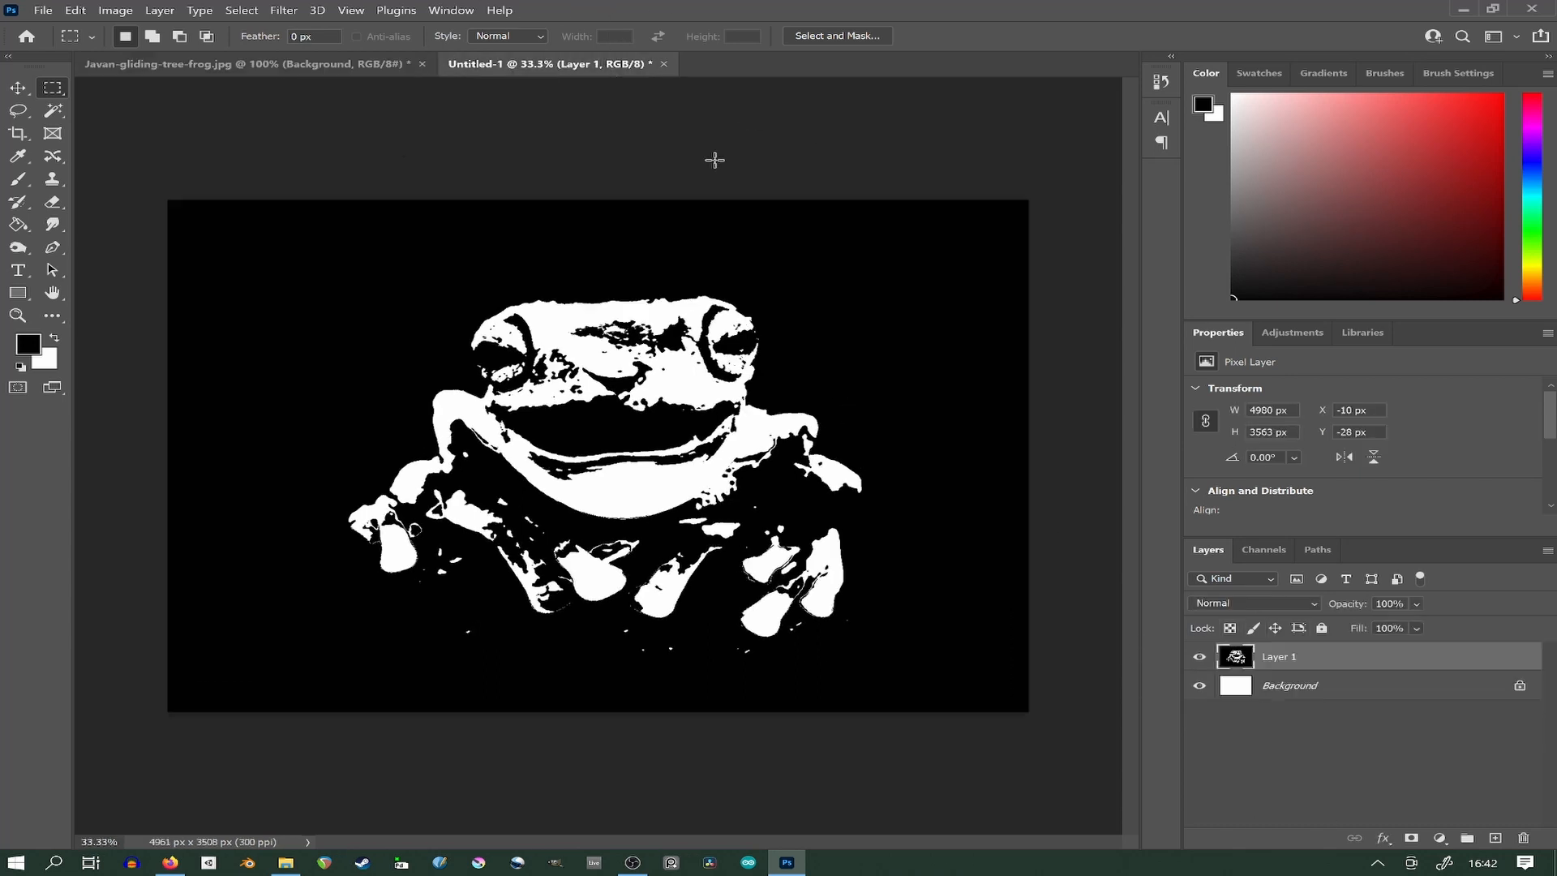
click(664, 64)
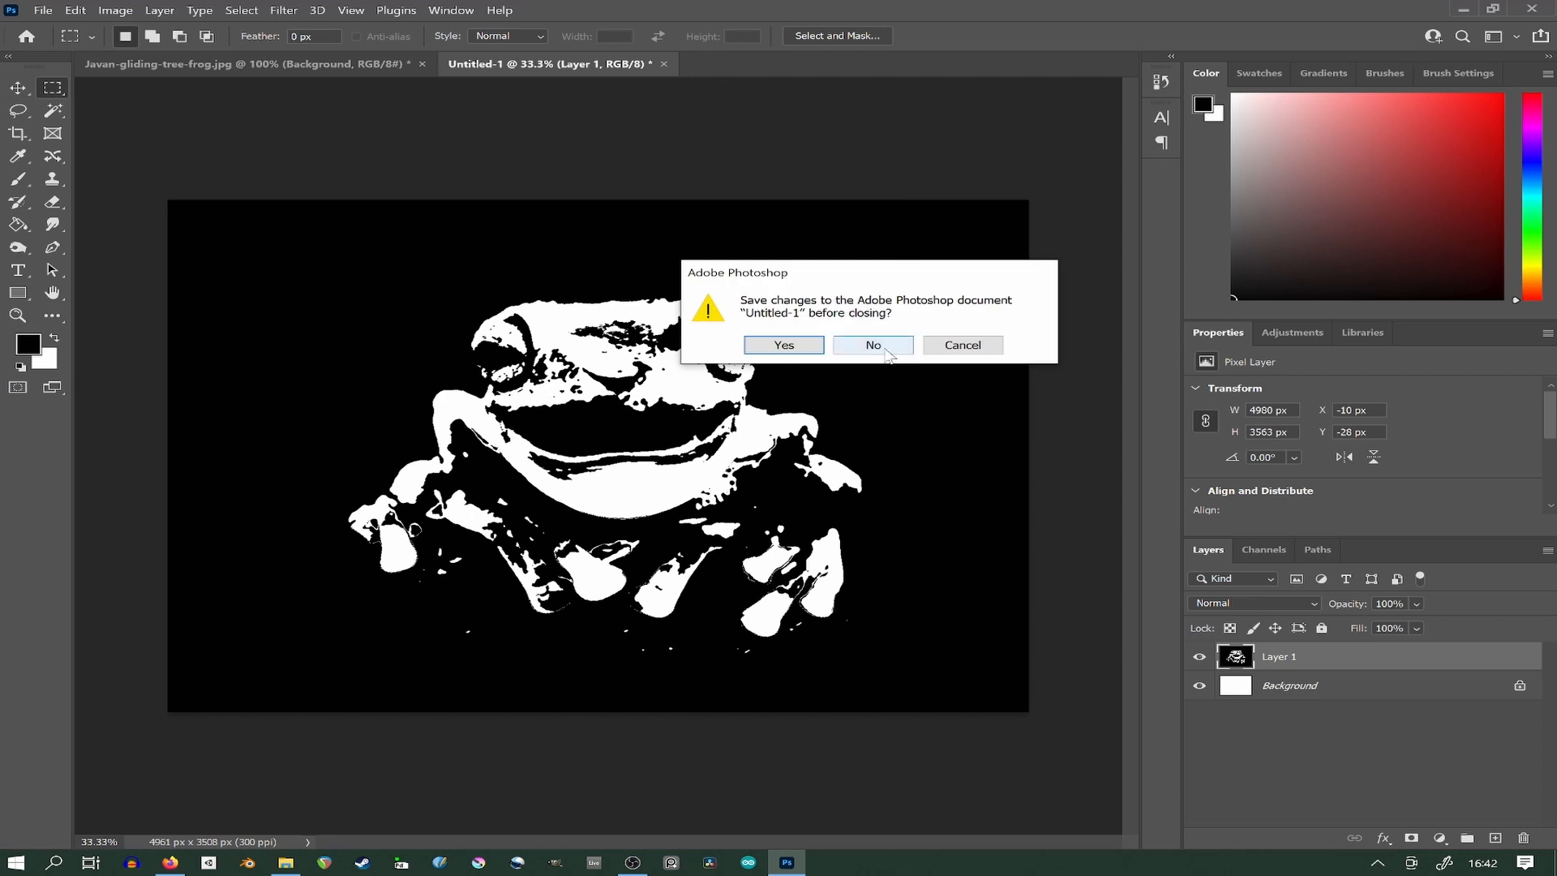
click(883, 350)
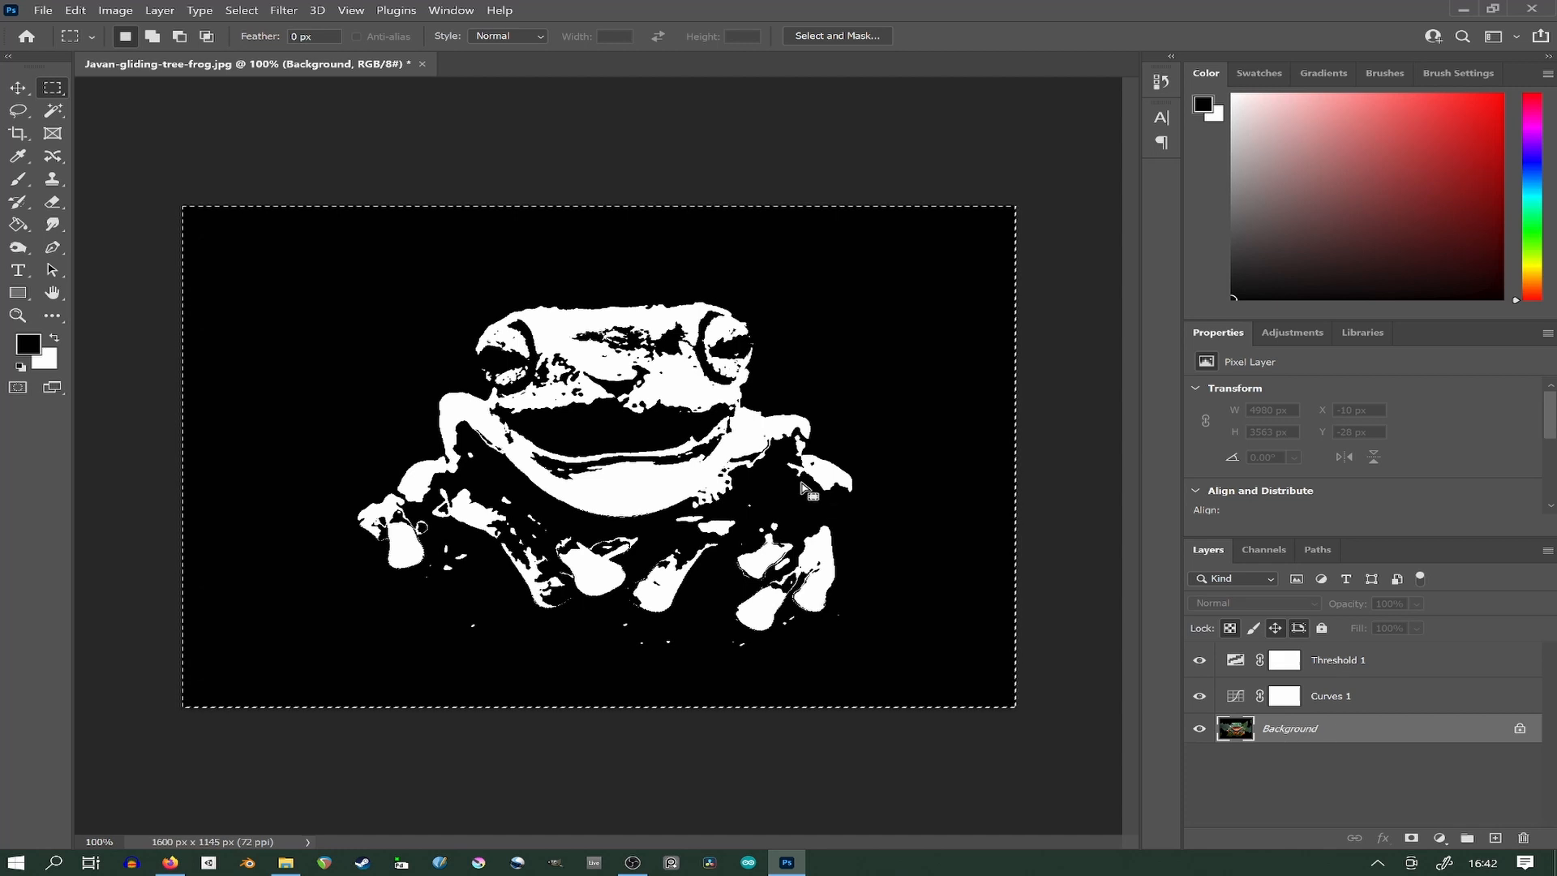
Save the layered frog document on the computer as Javan-gliding-tree-frog.psd in Black and White Image's Project folder, with Maximize Compatibility on.
click(42, 10)
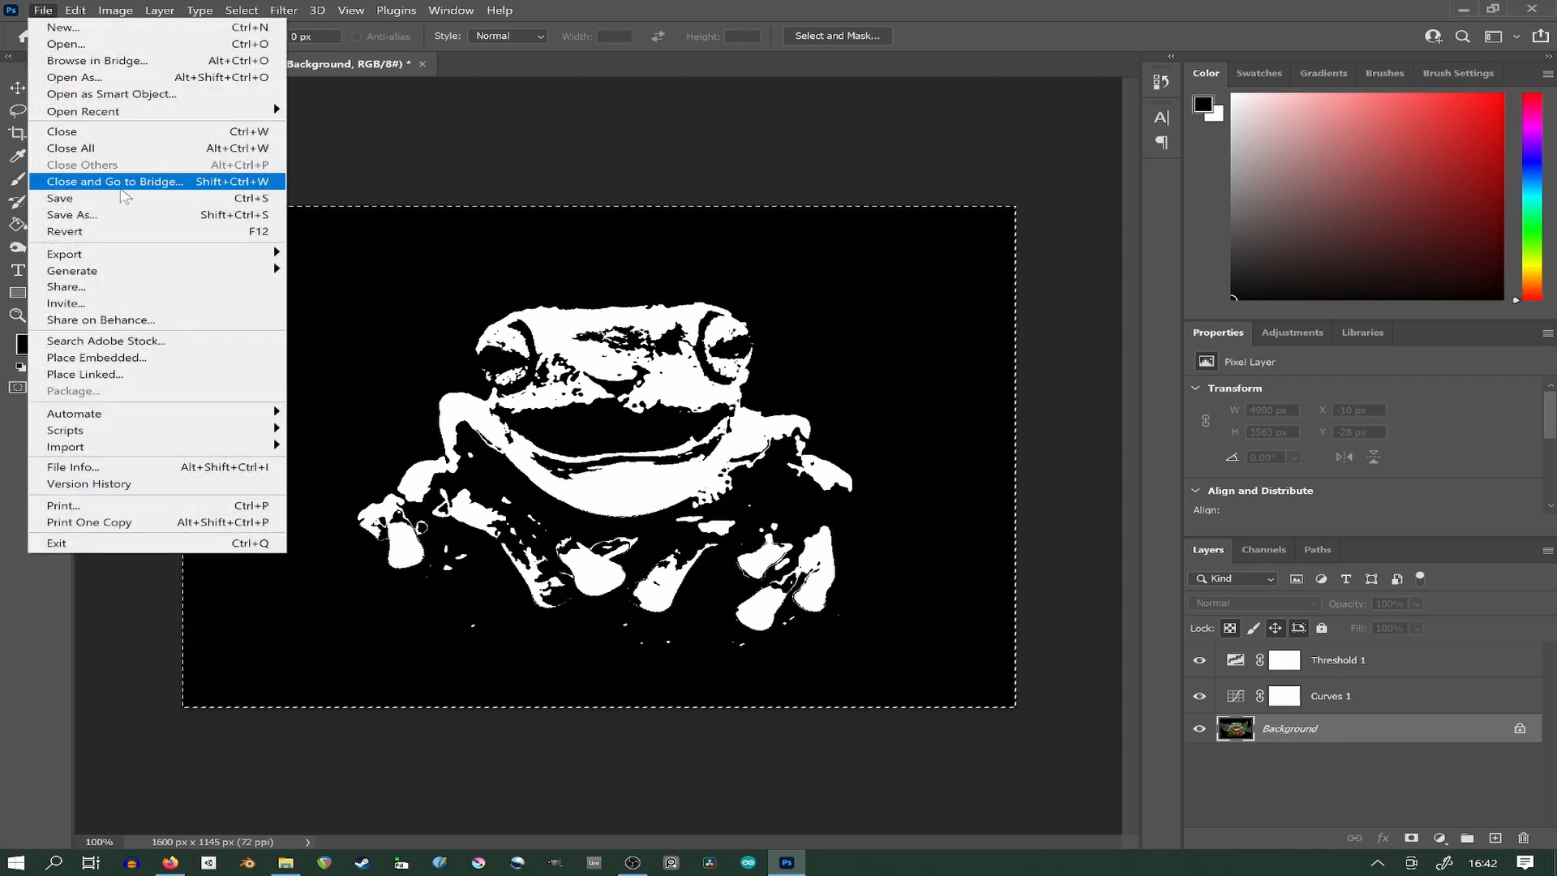
click(127, 206)
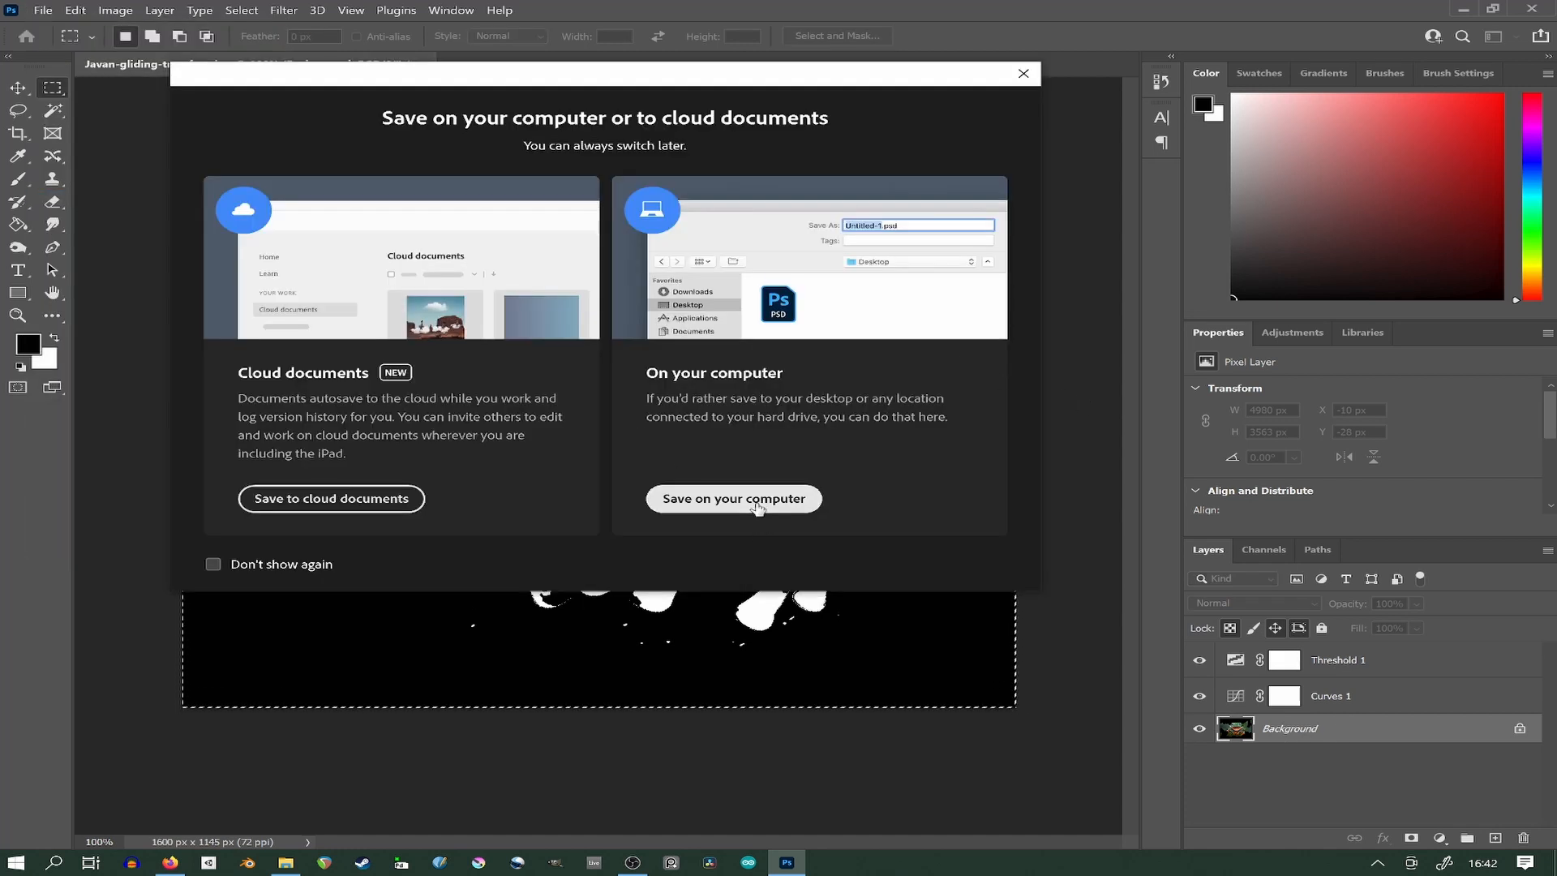
click(733, 498)
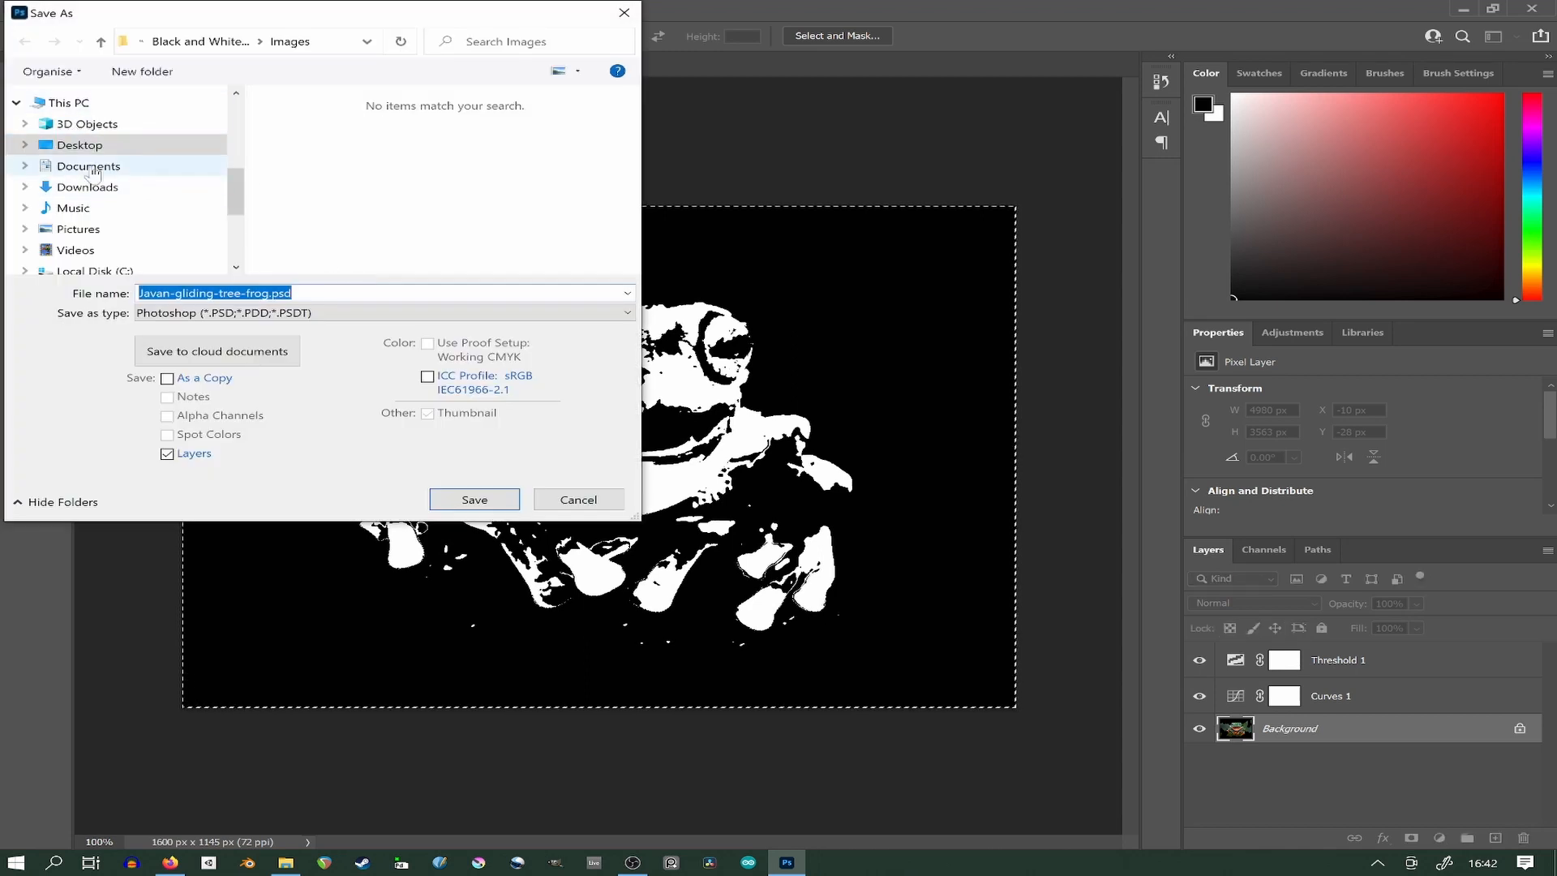
click(79, 145)
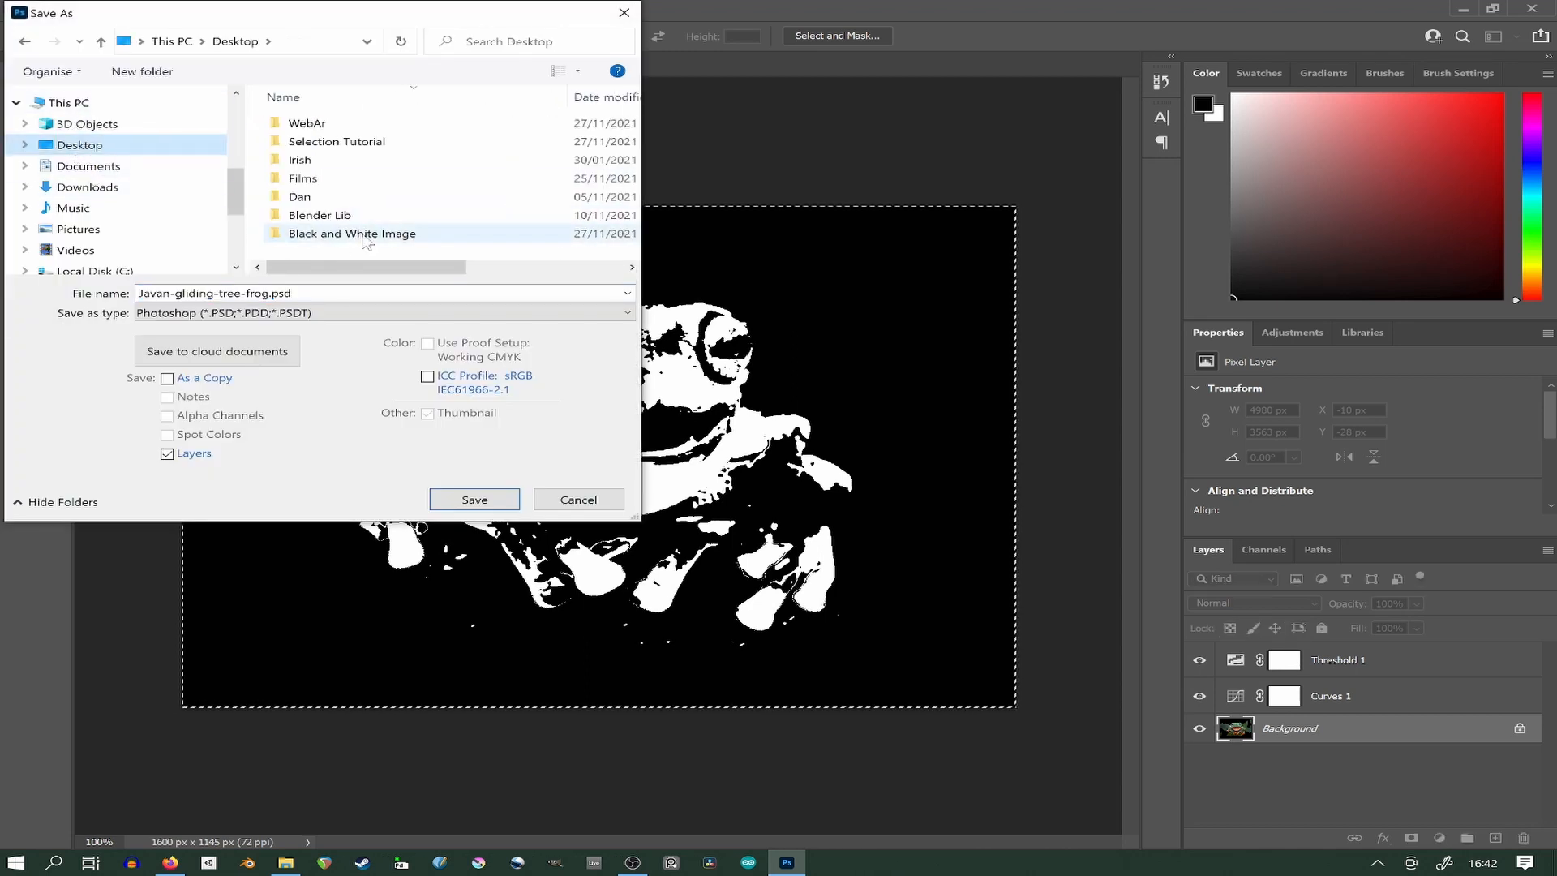
double_click(367, 235)
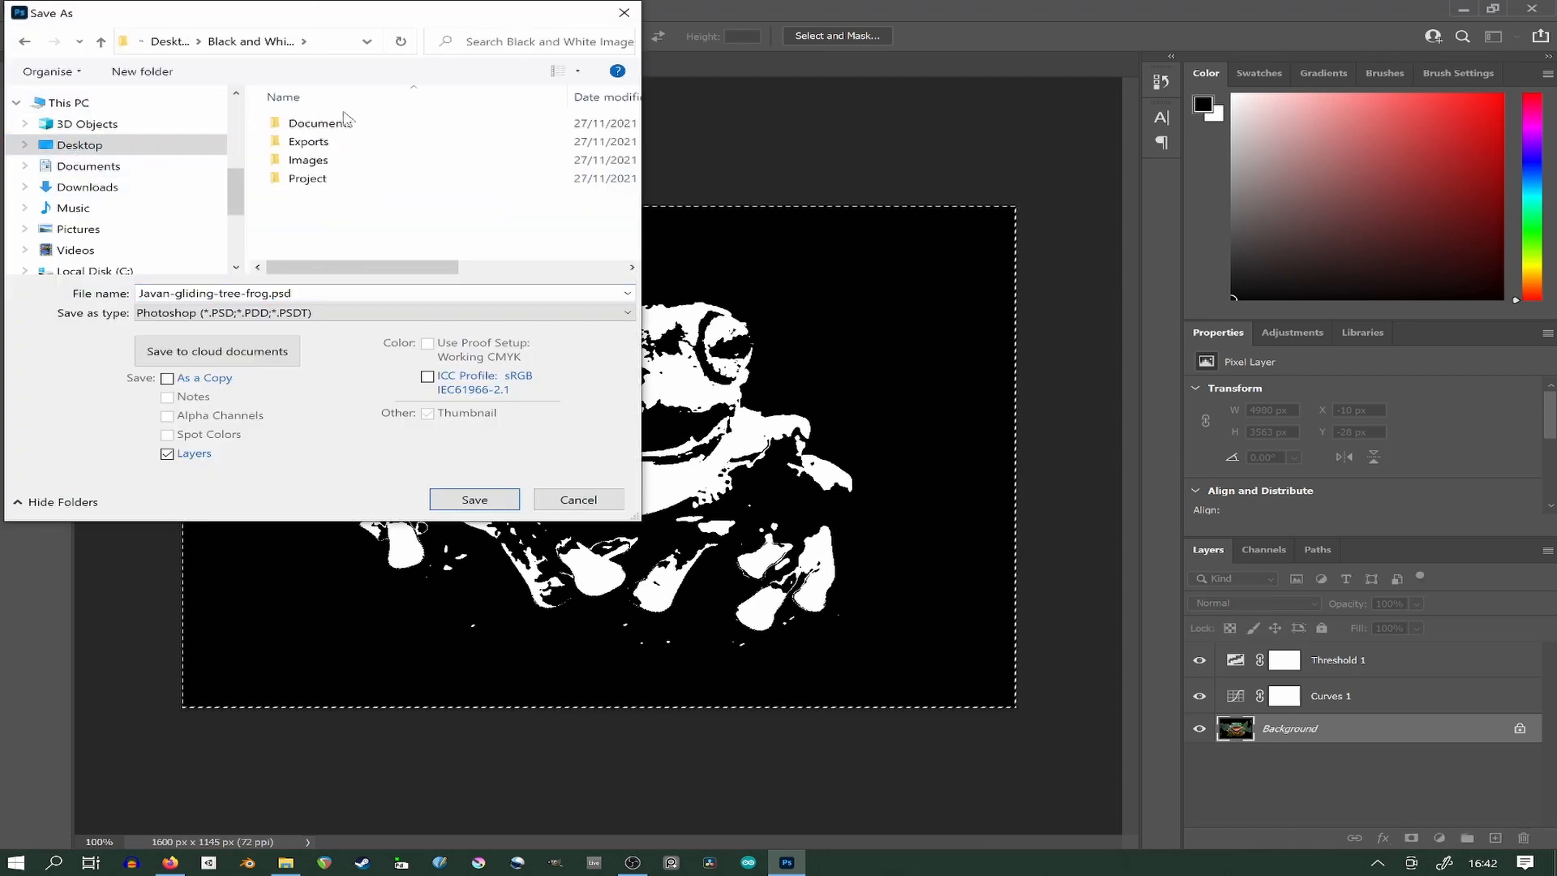
double_click(325, 180)
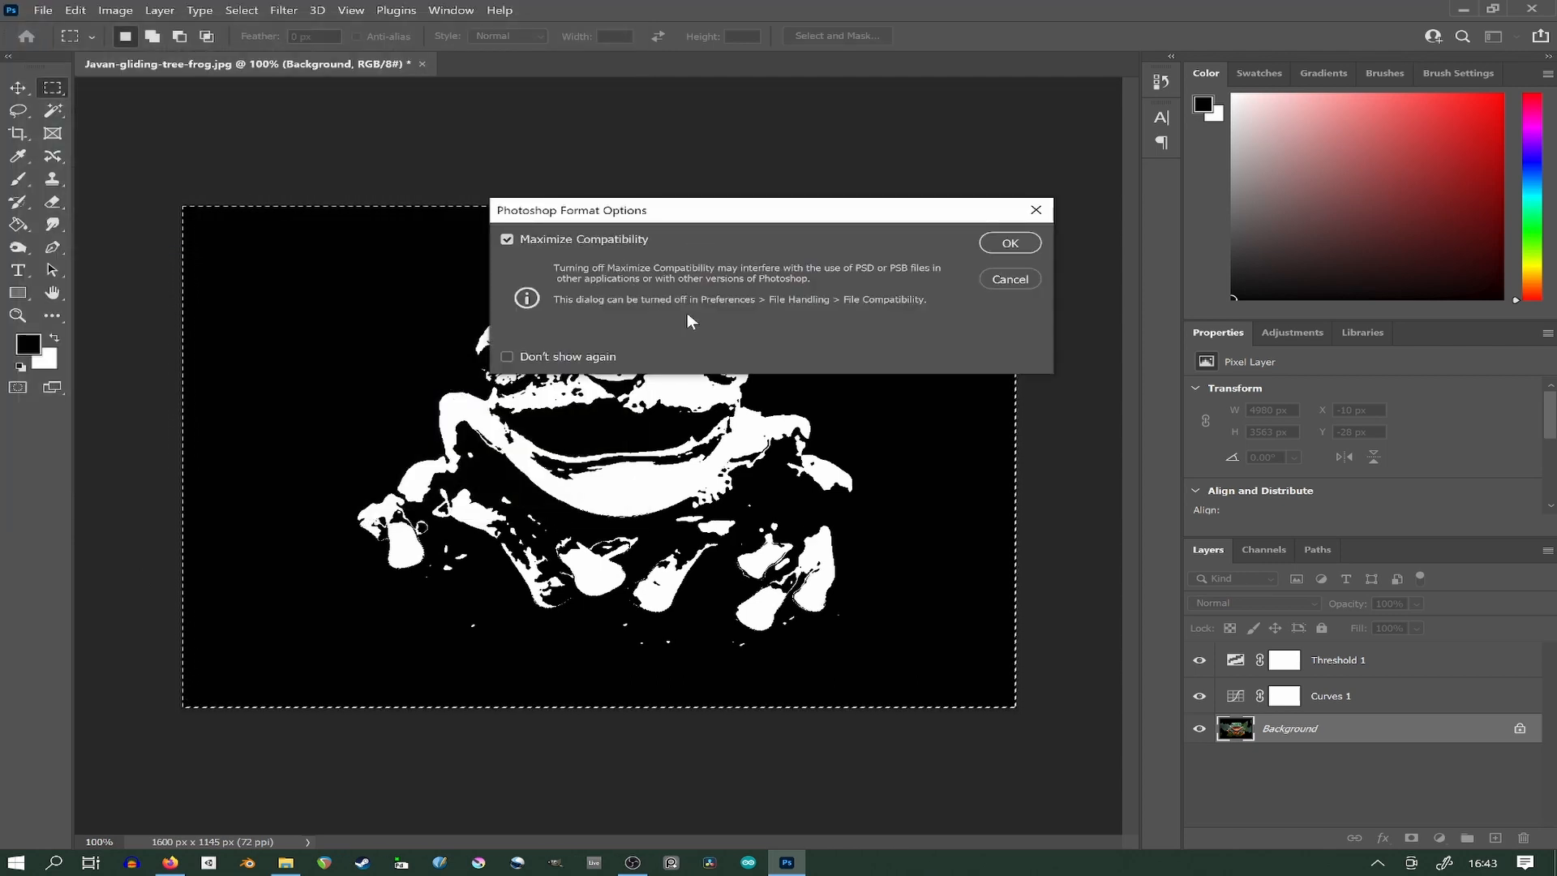
click(1007, 242)
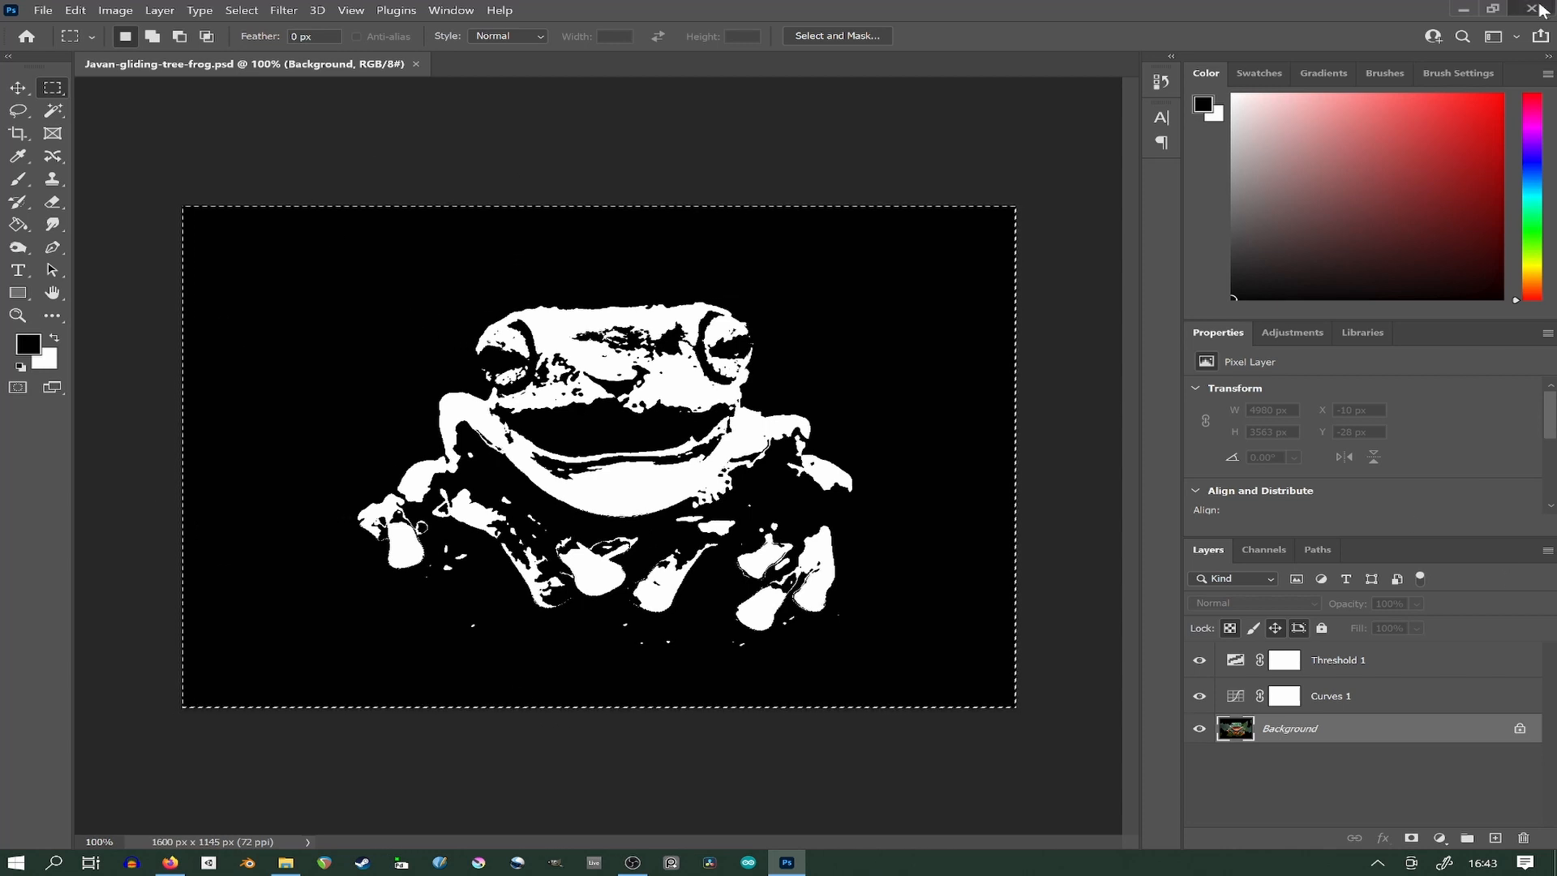
Quit Photoshop and minimise the Firefox window to get to the Black and White Image folder in File Explorer.
key(ctrl+q)
key(alt+Tab)
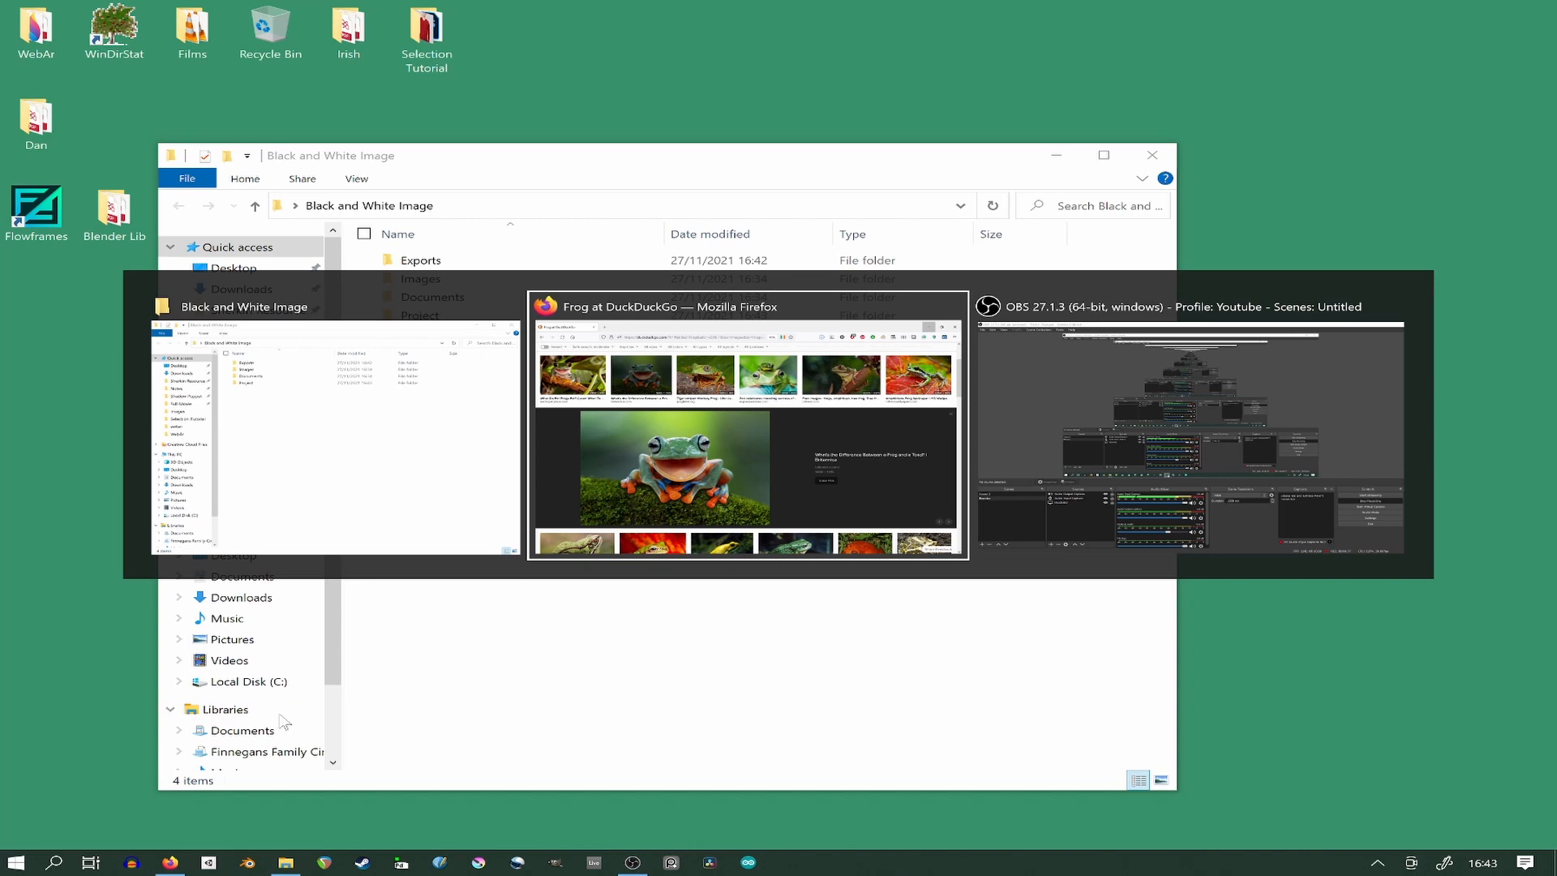
key(alt+Tab)
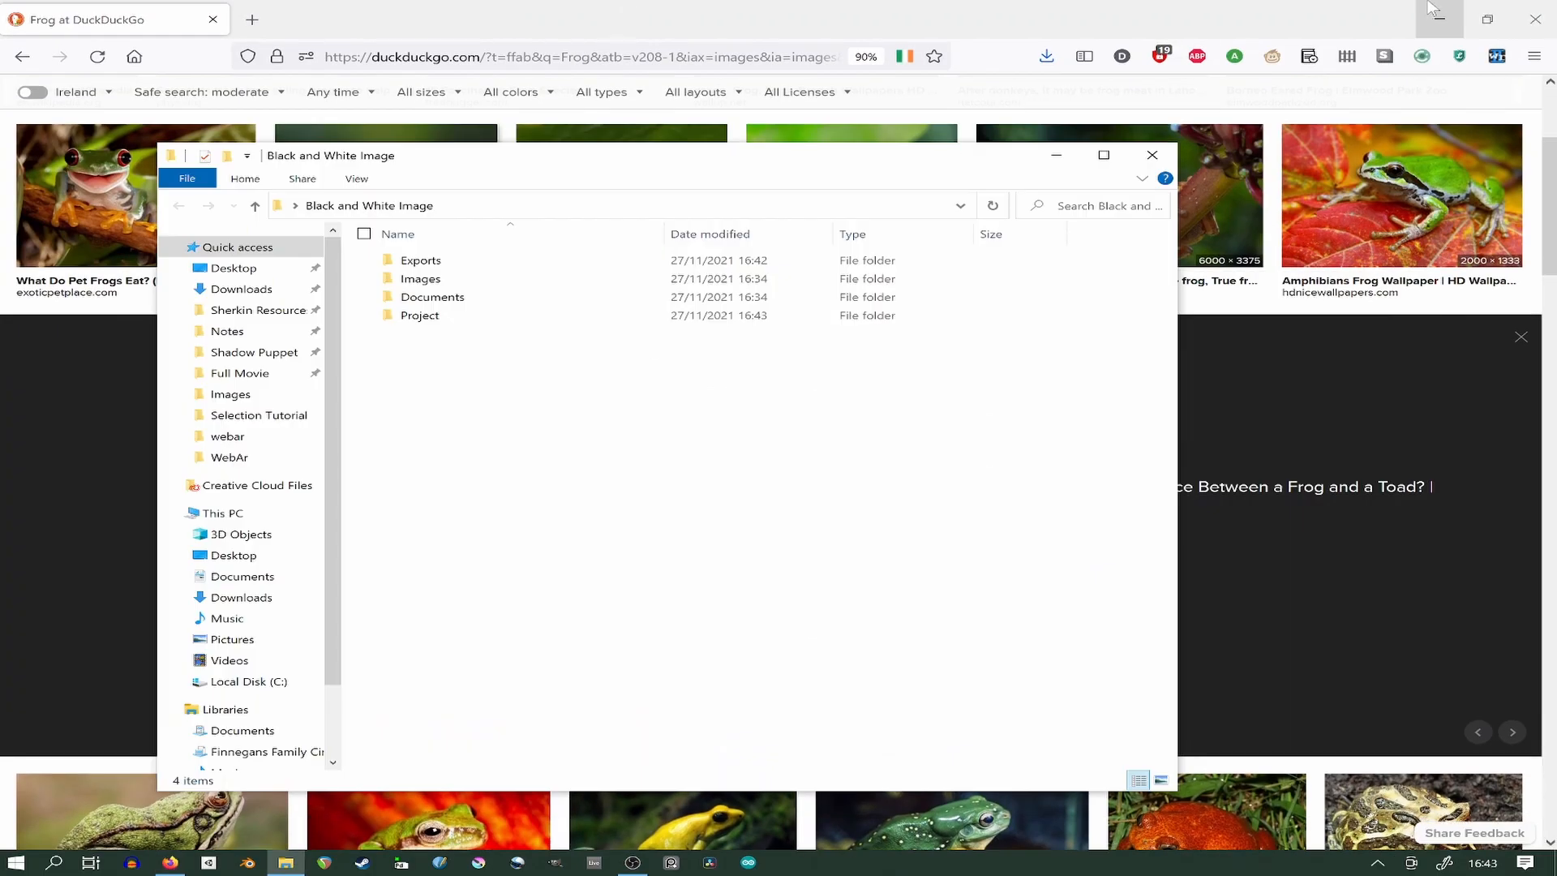
click(1435, 17)
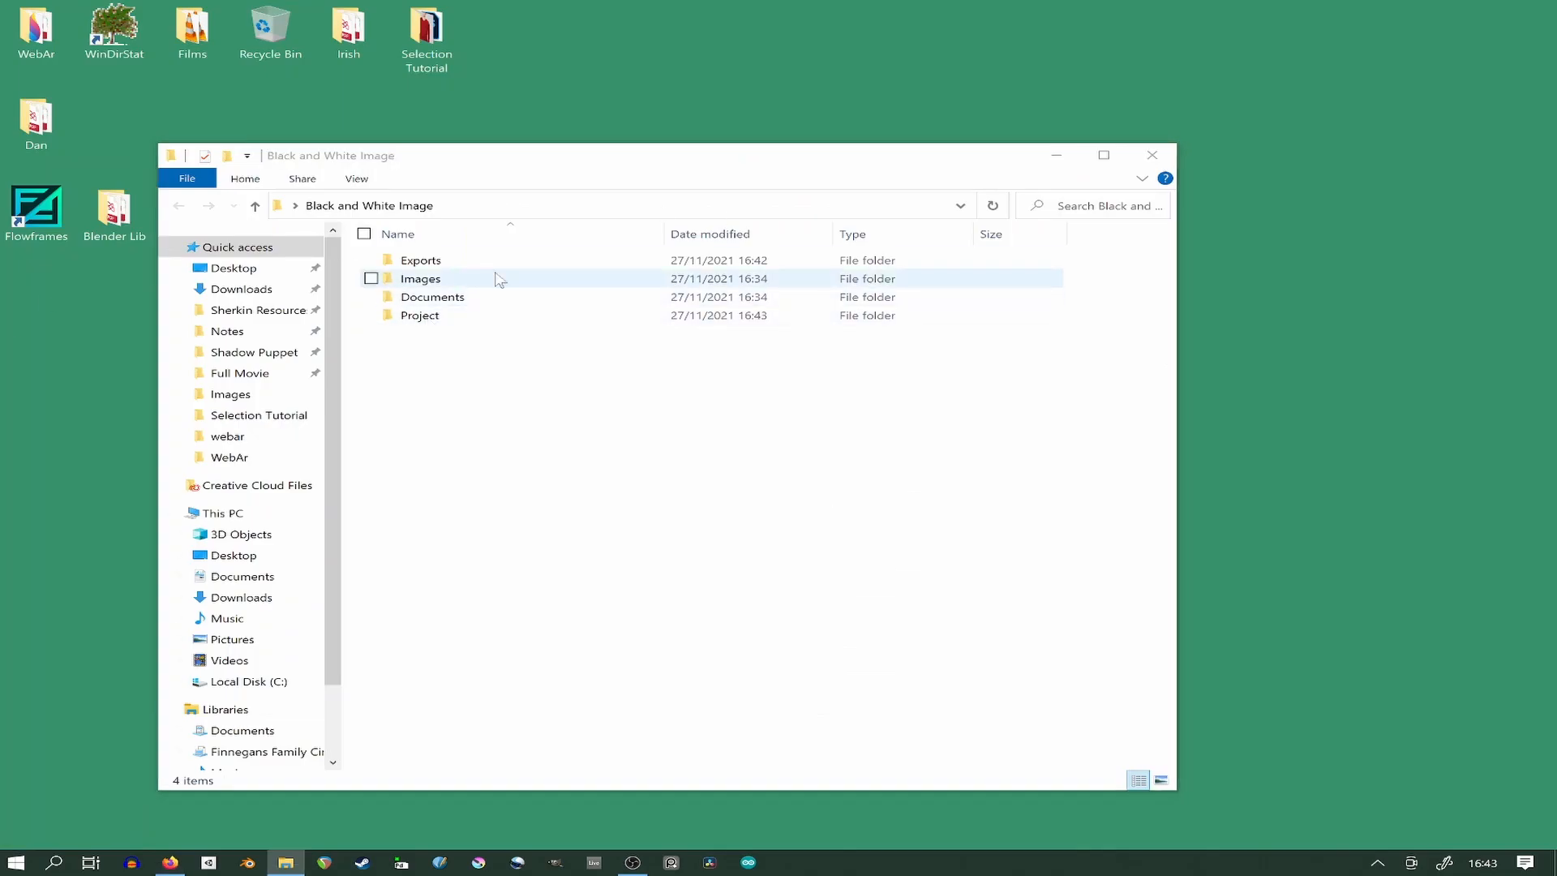
Open treeFrogA3.pdf from the Exports folder and maximise the PDF reader window.
double_click(454, 261)
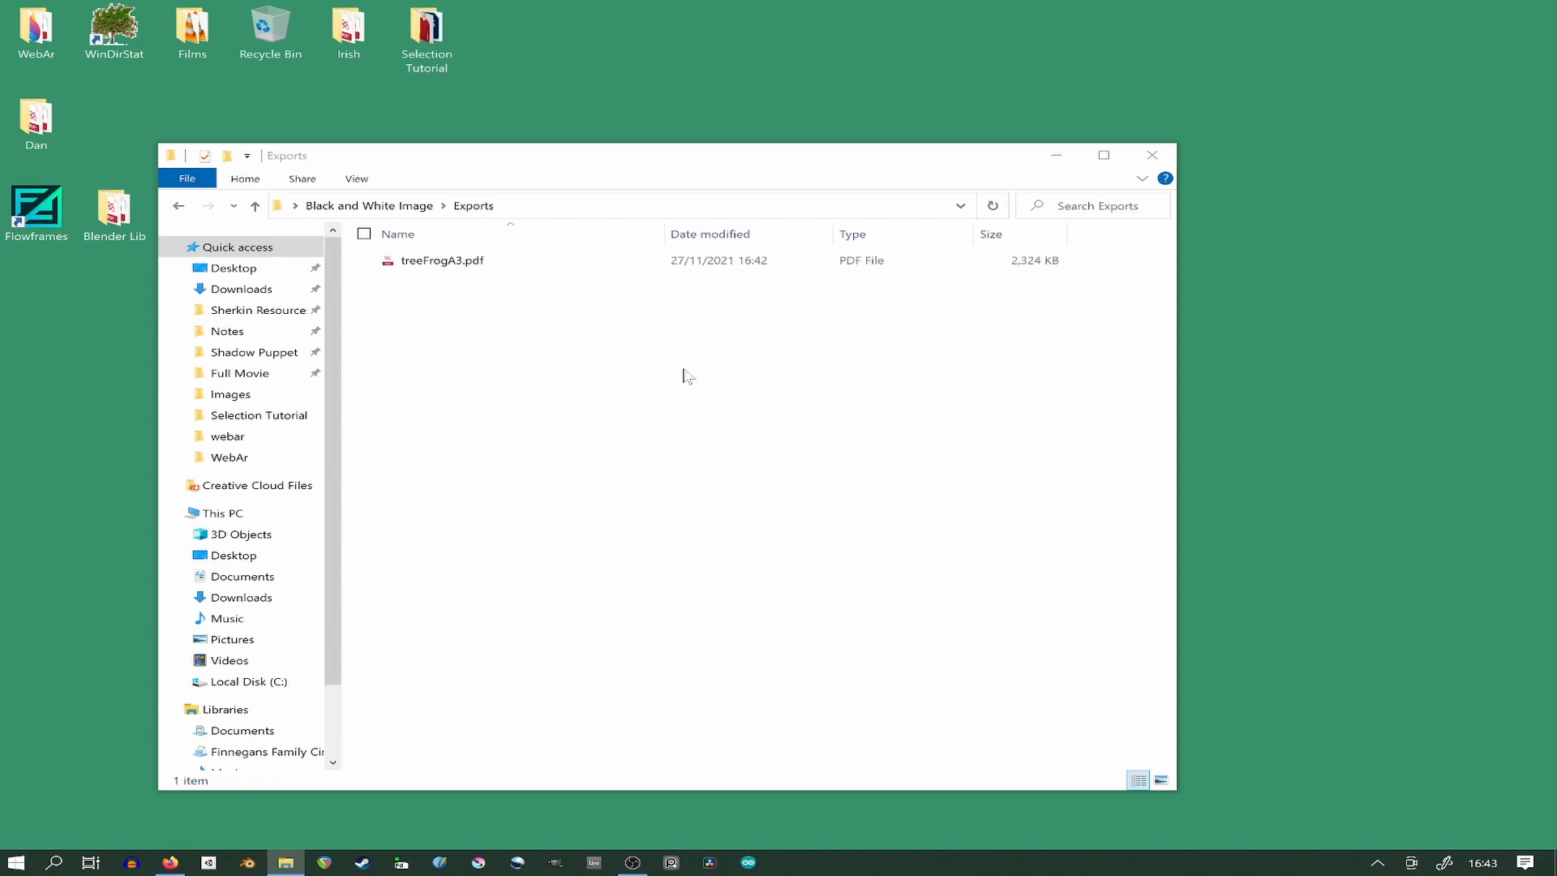
double_click(430, 261)
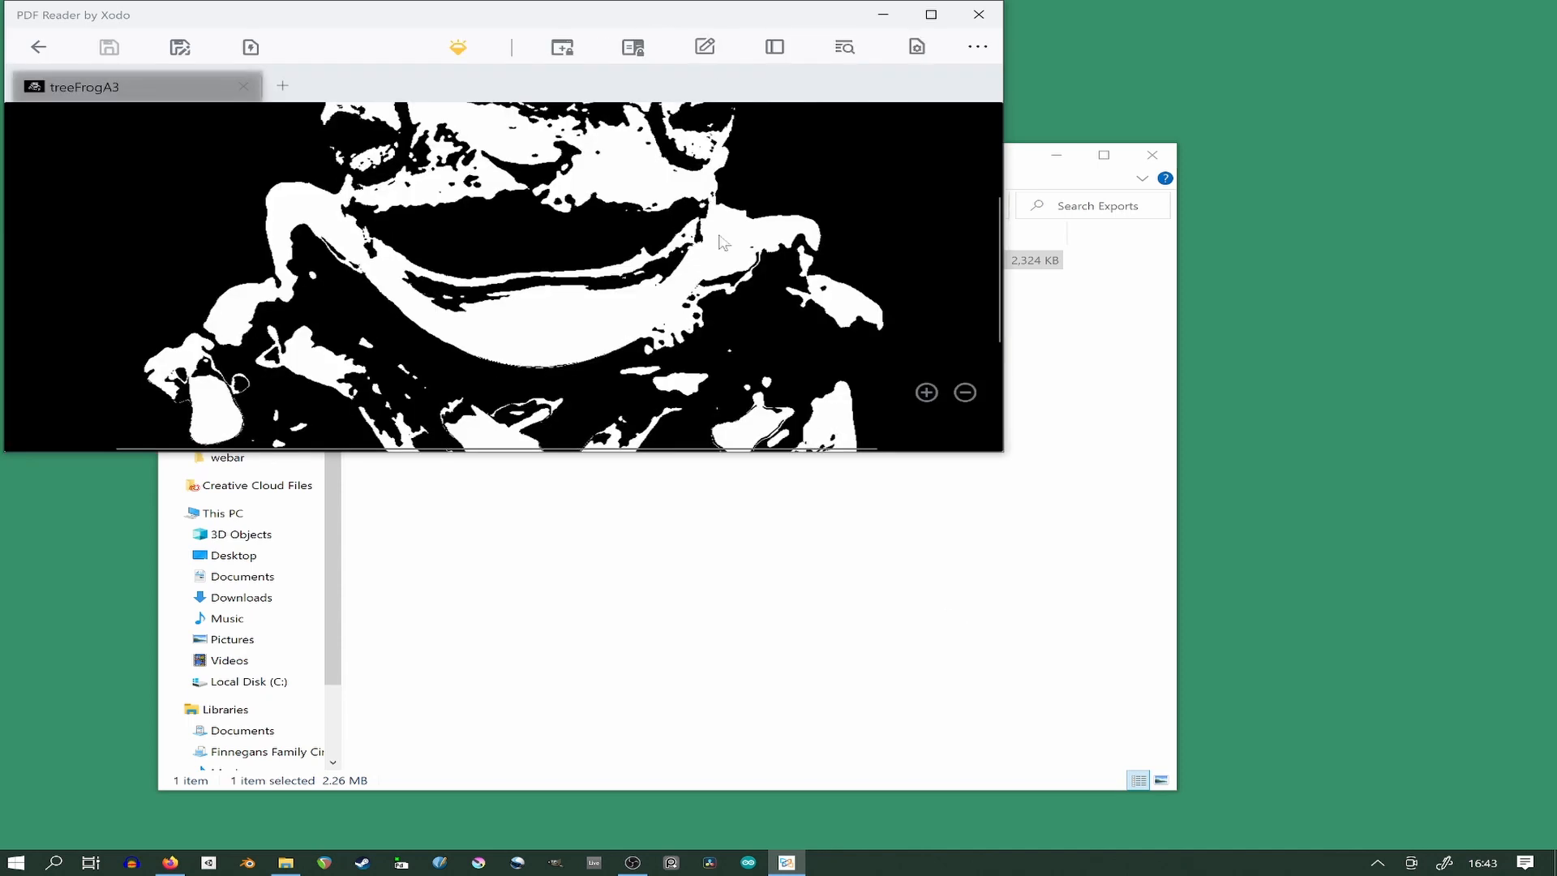
double_click(683, 14)
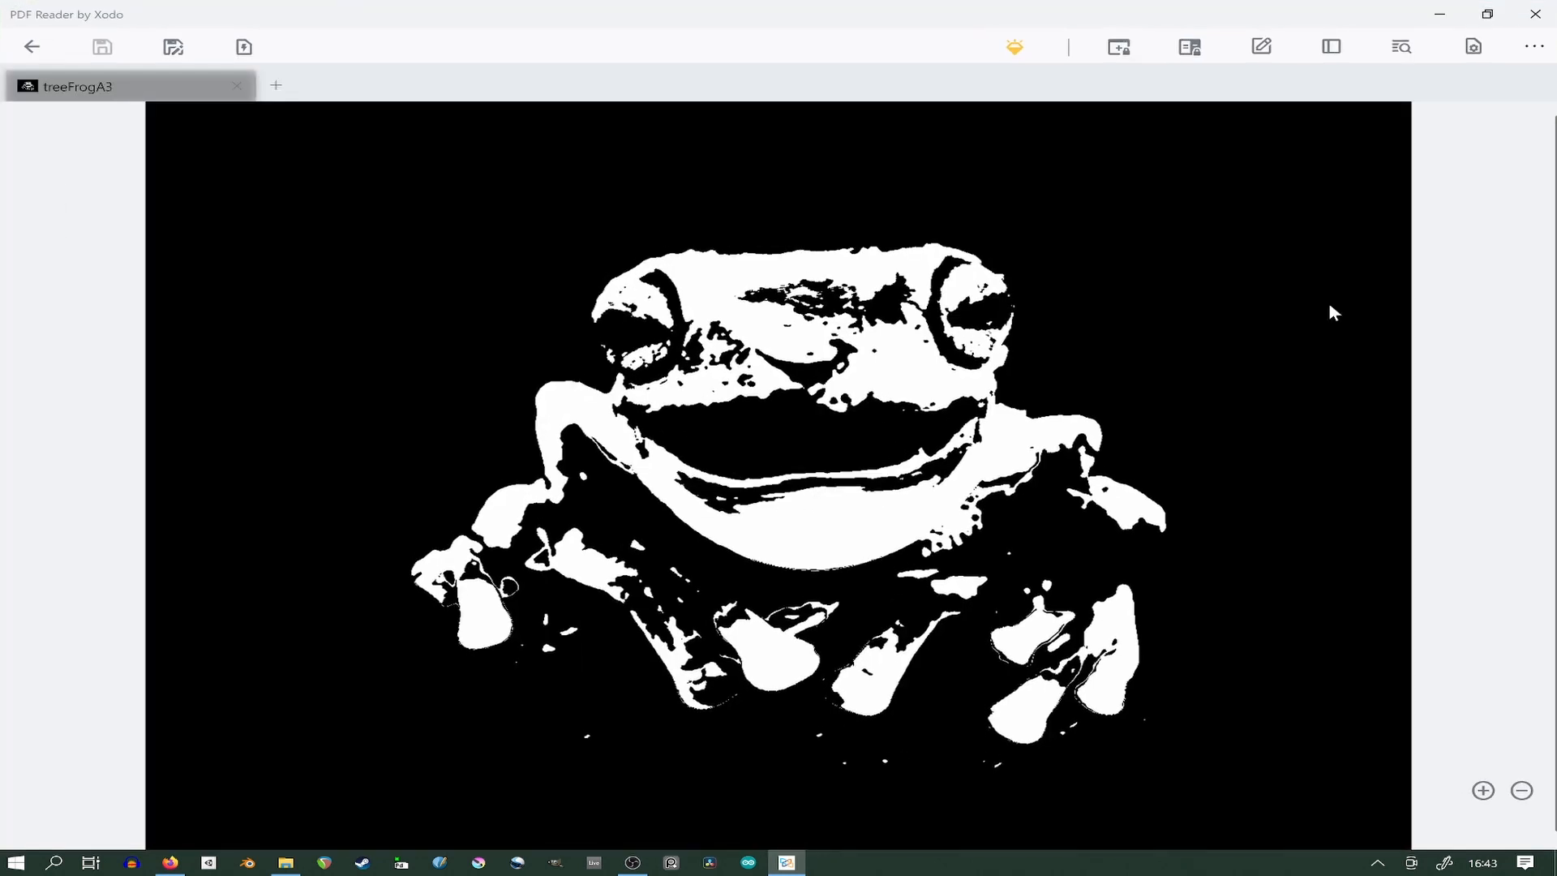
Open the print settings for treeFrogA3 and set the paper size to A3.
click(1535, 46)
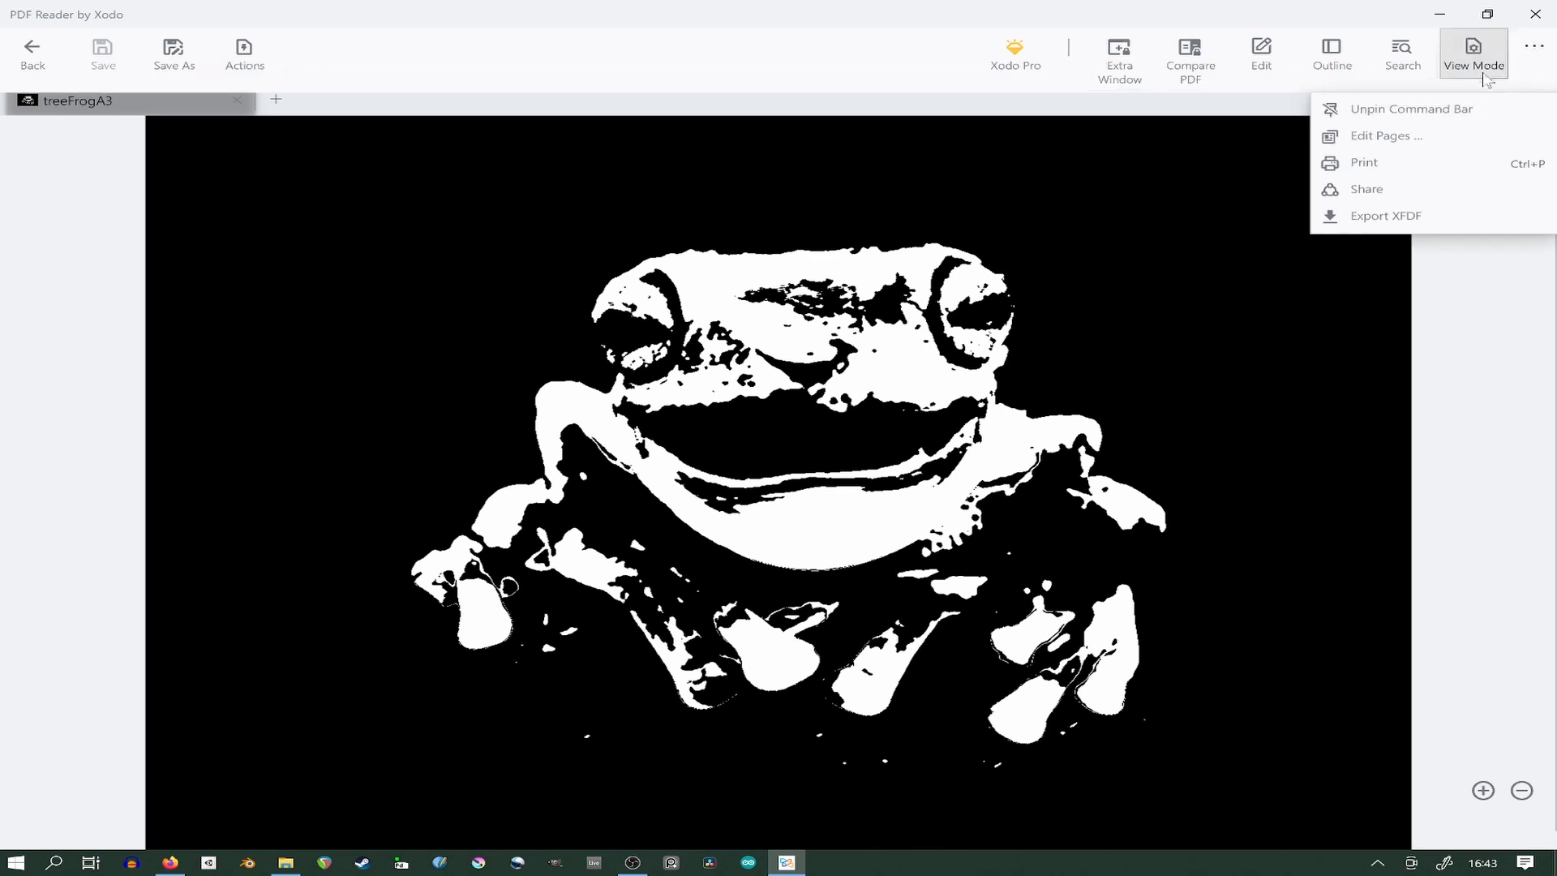
click(1366, 164)
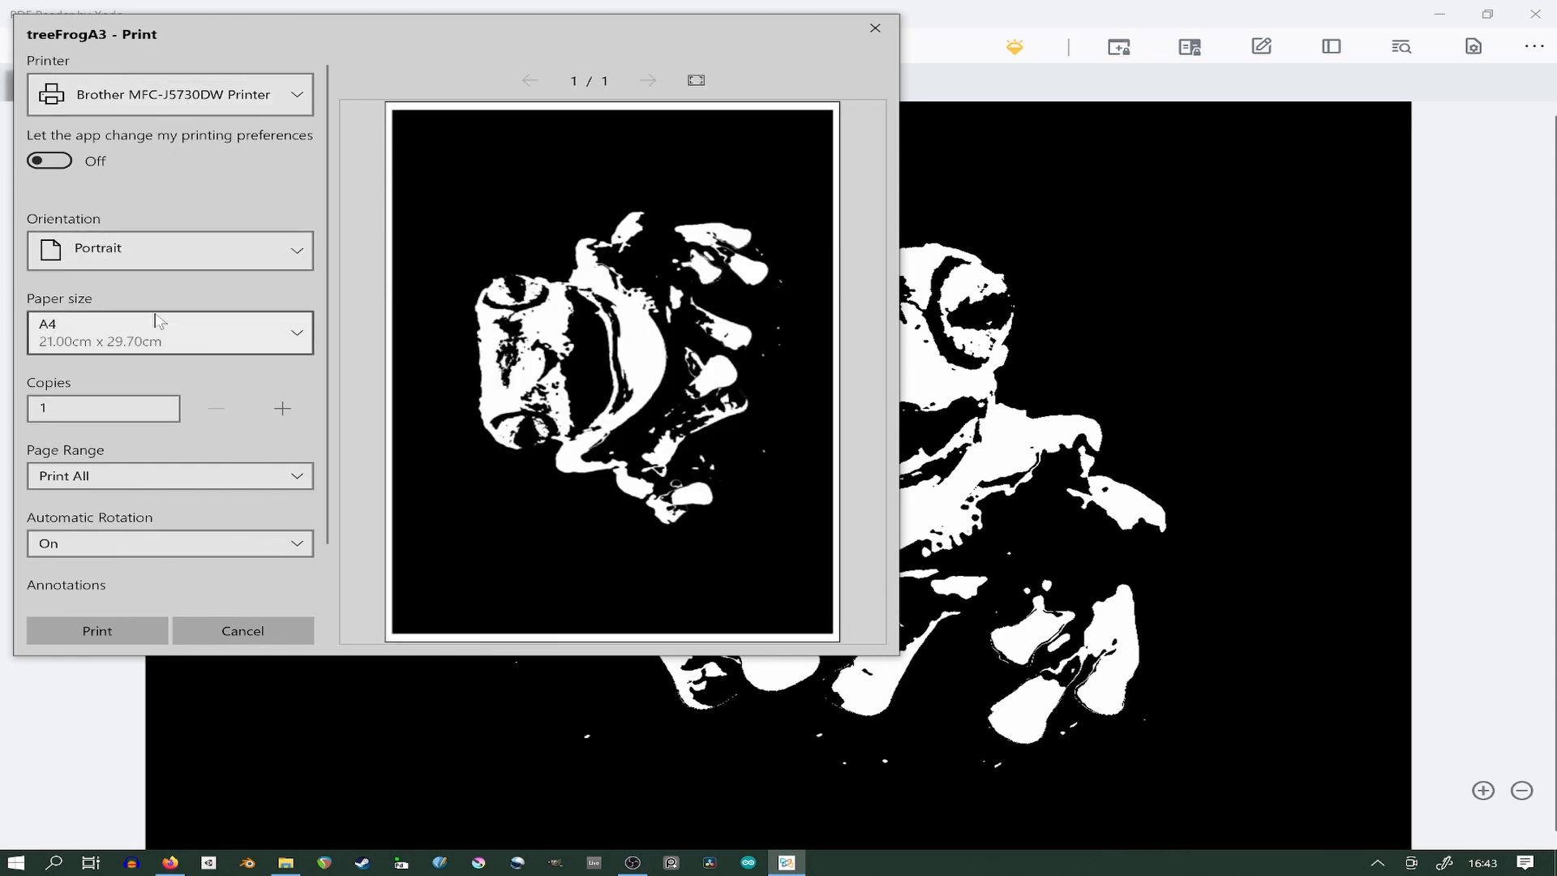
click(215, 347)
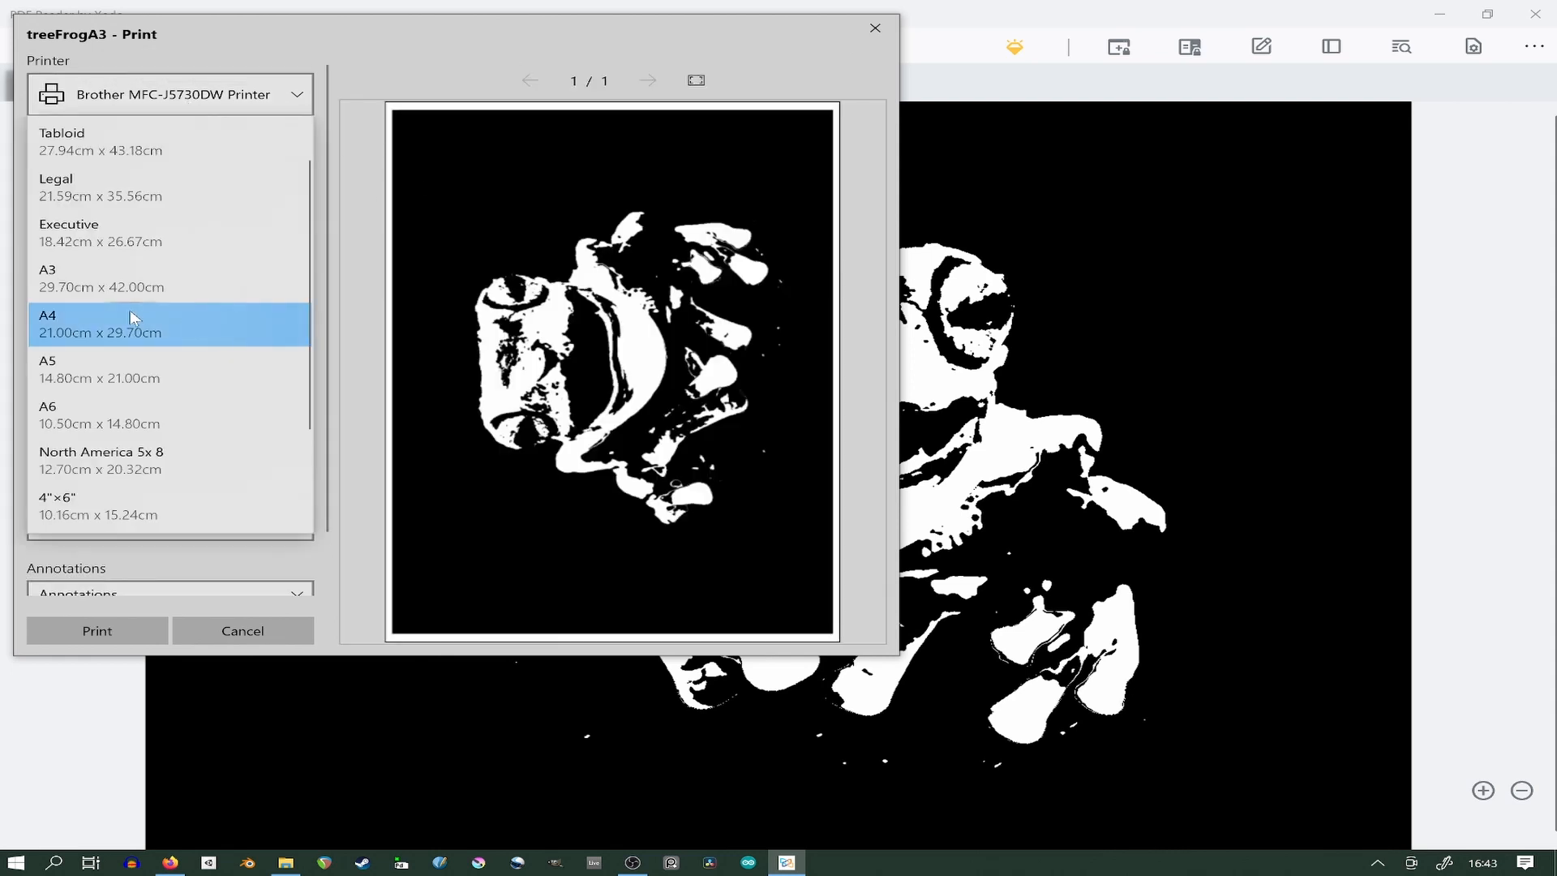
click(215, 281)
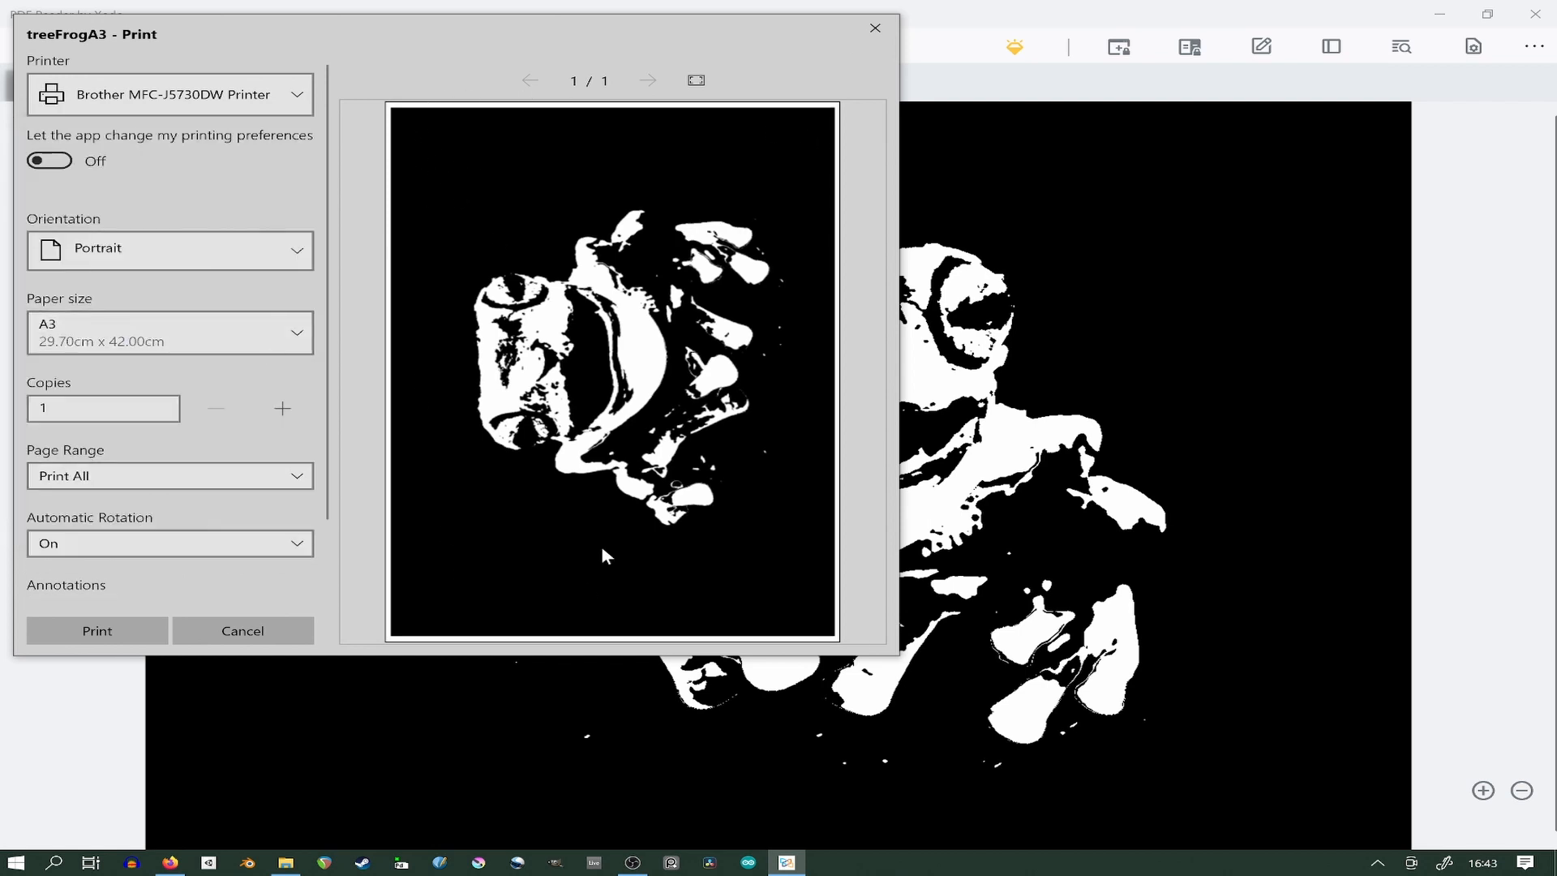
Review the basic print options and the available orientations, keeping Portrait.
scroll(181, 393, down, 2)
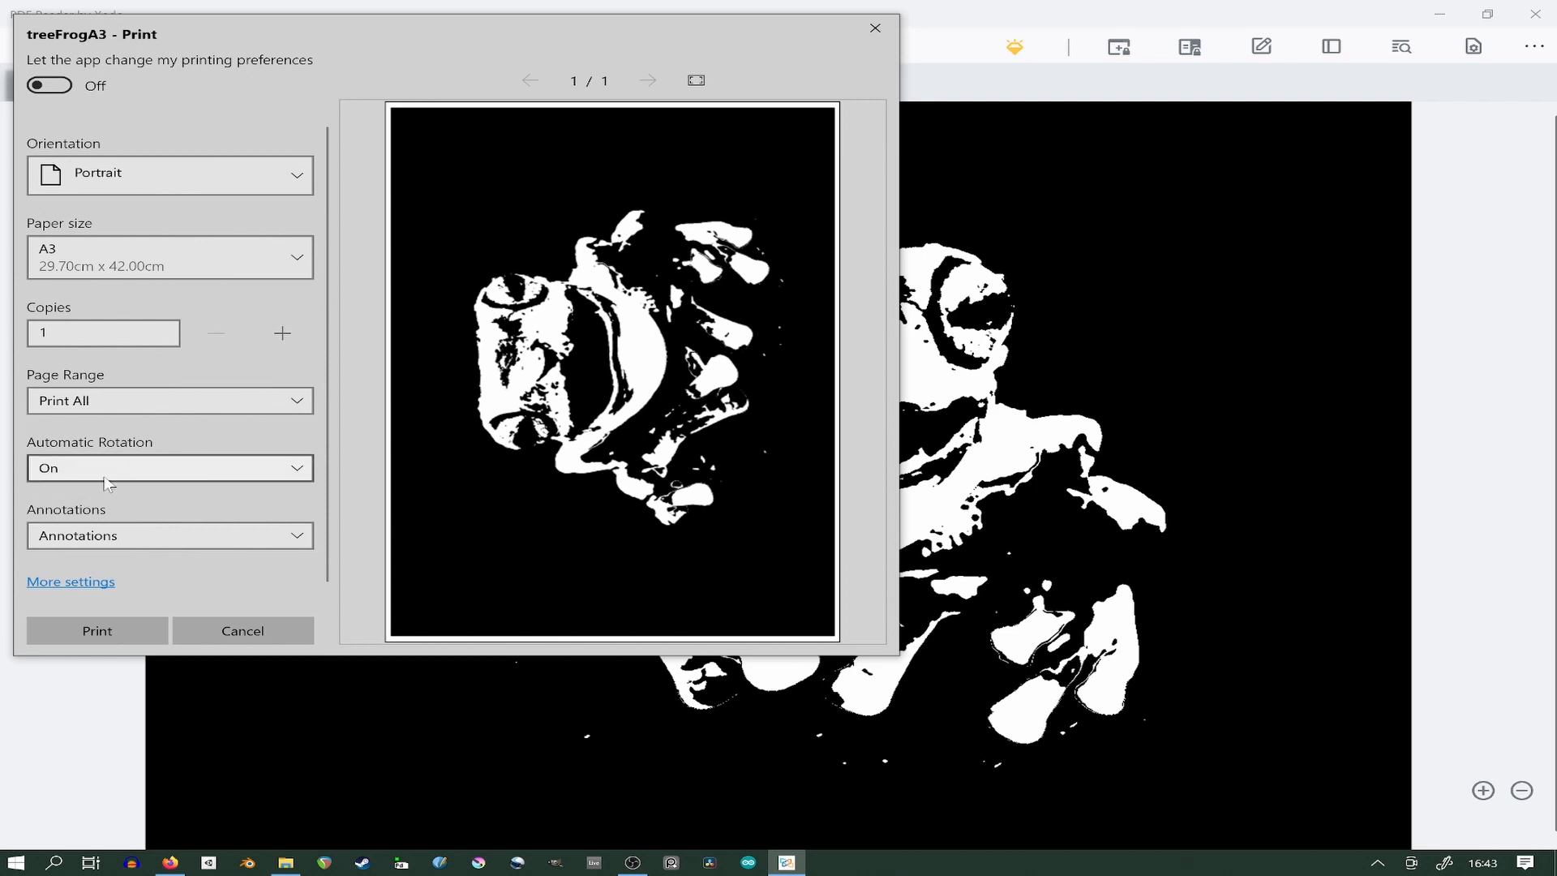
scroll(118, 479, up, 2)
scroll(122, 390, down, 2)
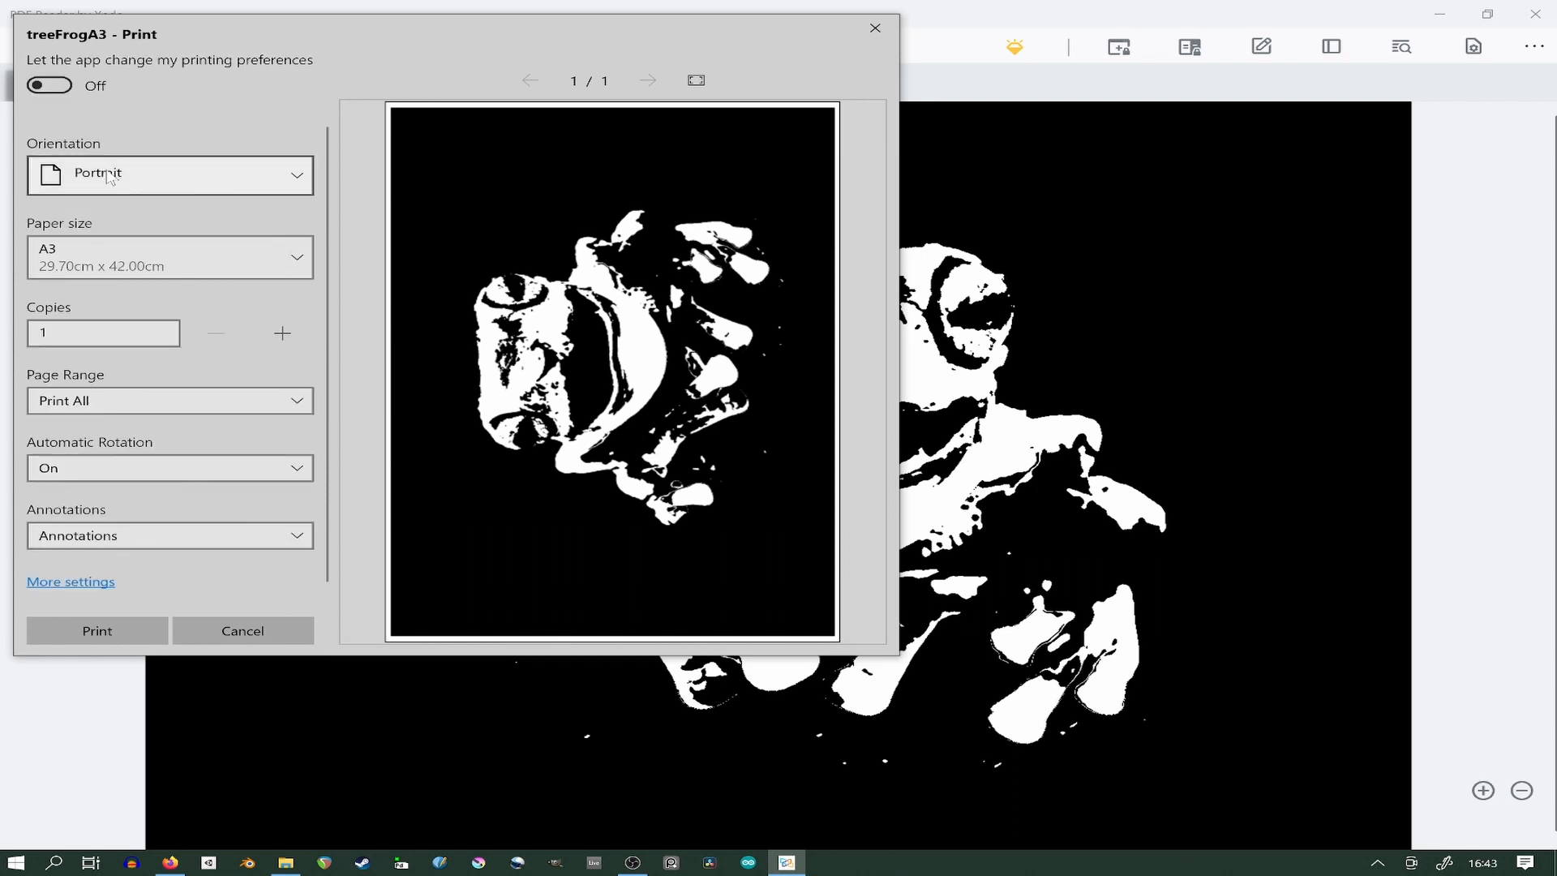
click(167, 178)
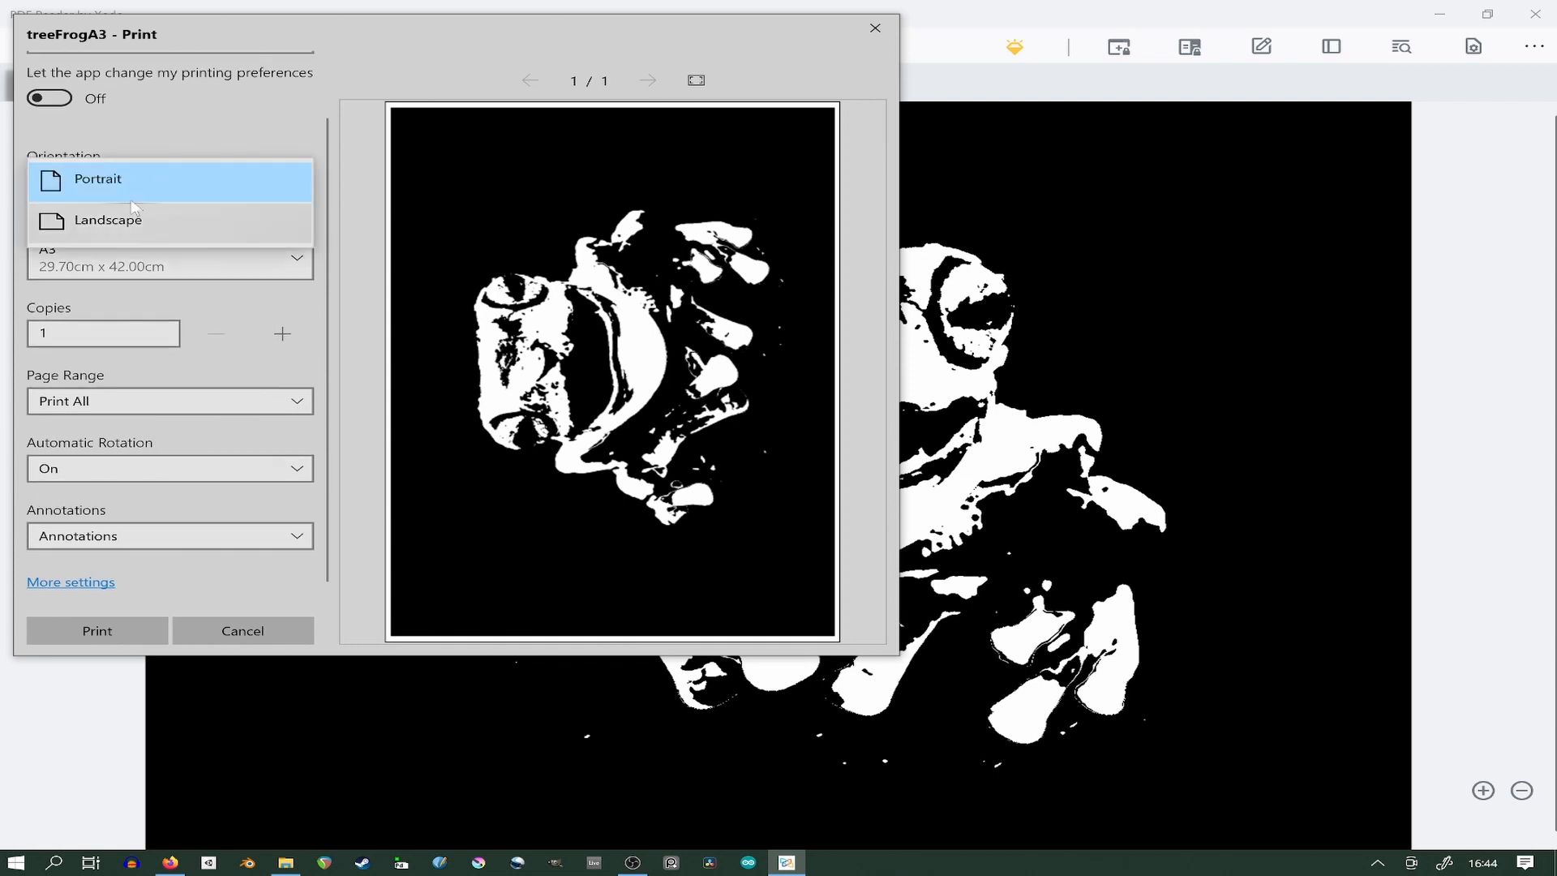
scroll(263, 139, up, 1)
scroll(282, 371, down, 1)
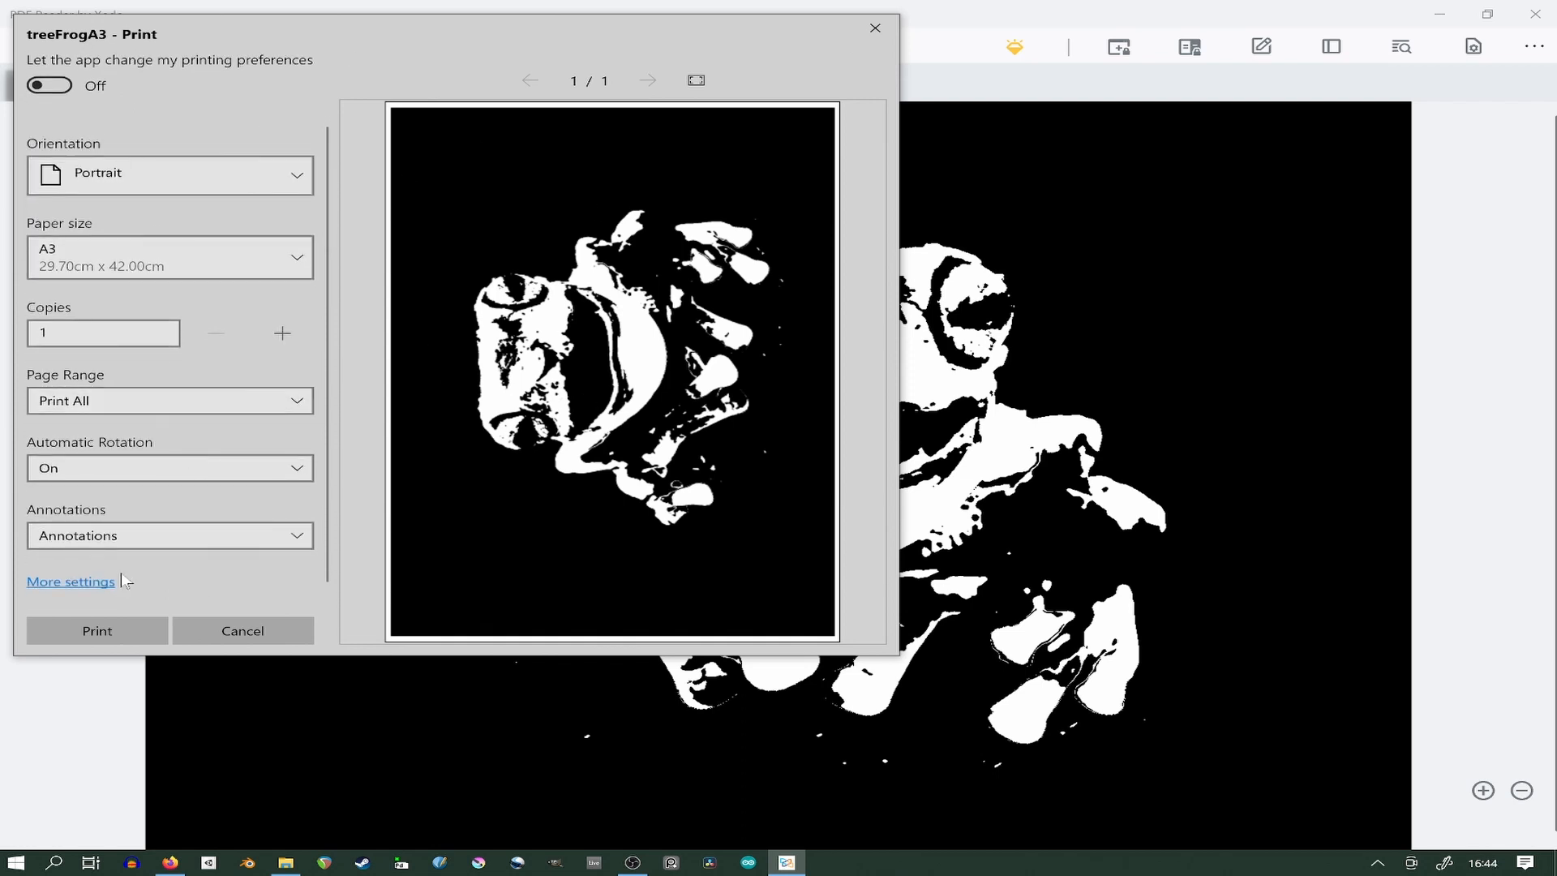
In the additional printer settings, set the color mode to Monochrome and borderless printing to On, and accept them.
click(85, 594)
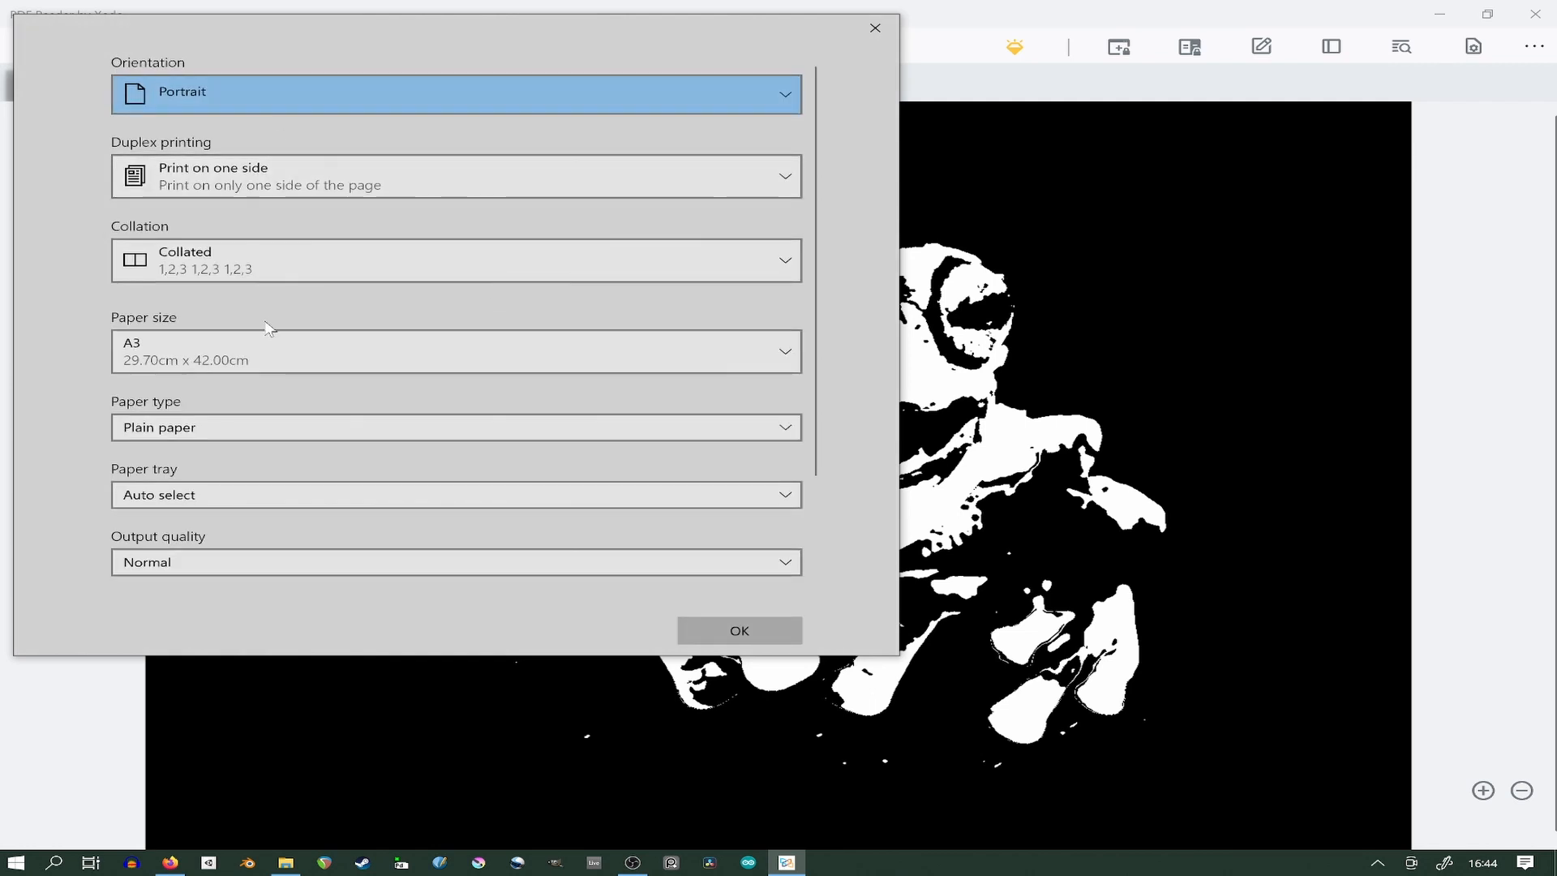
scroll(264, 340, down, 3)
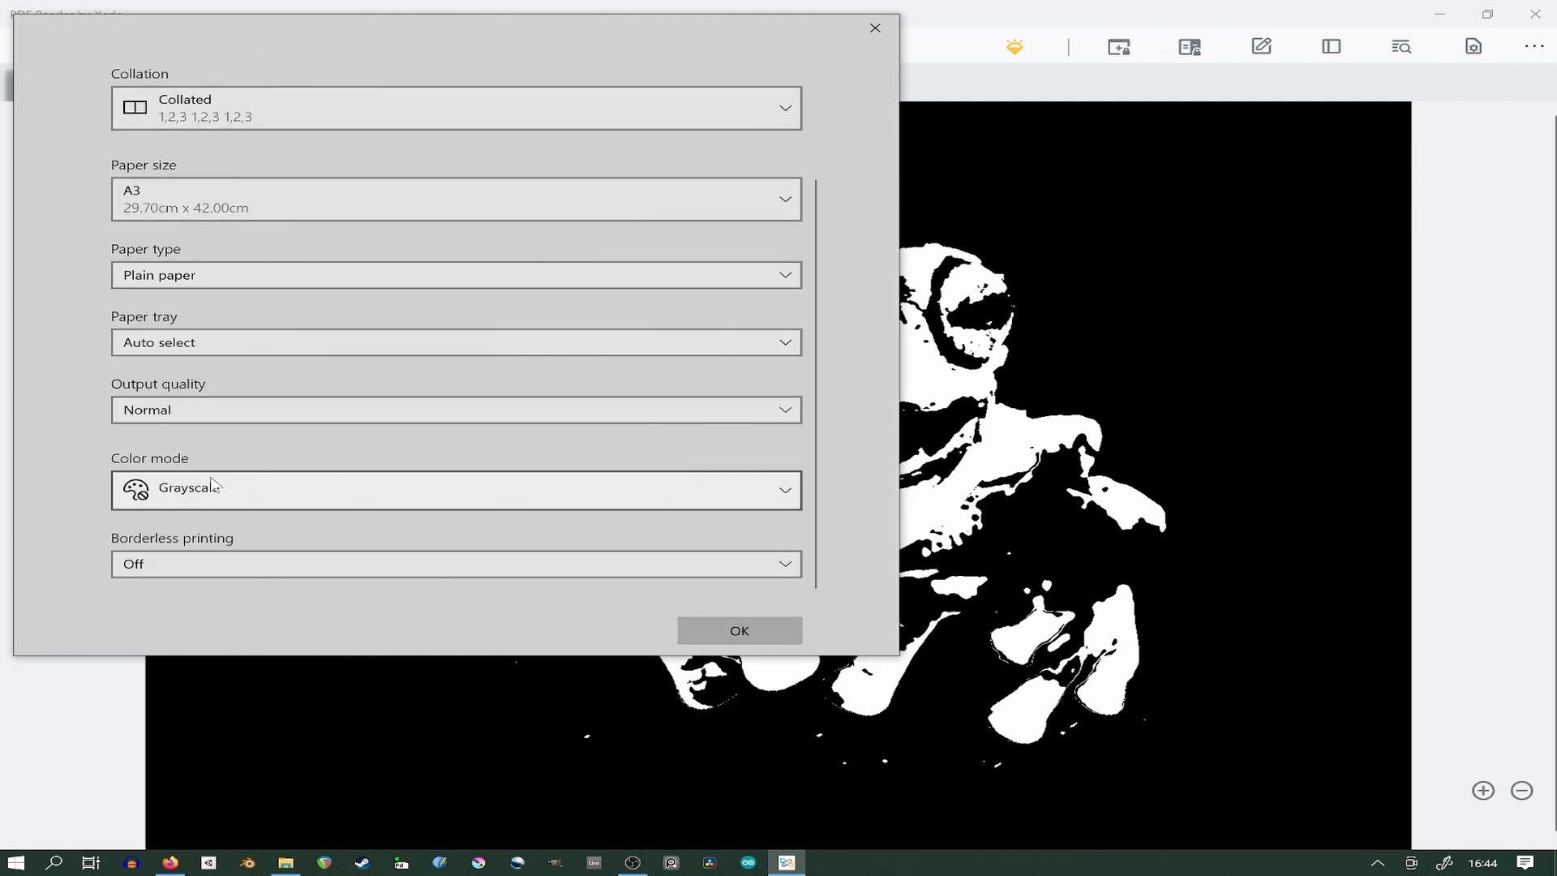
click(221, 499)
click(243, 535)
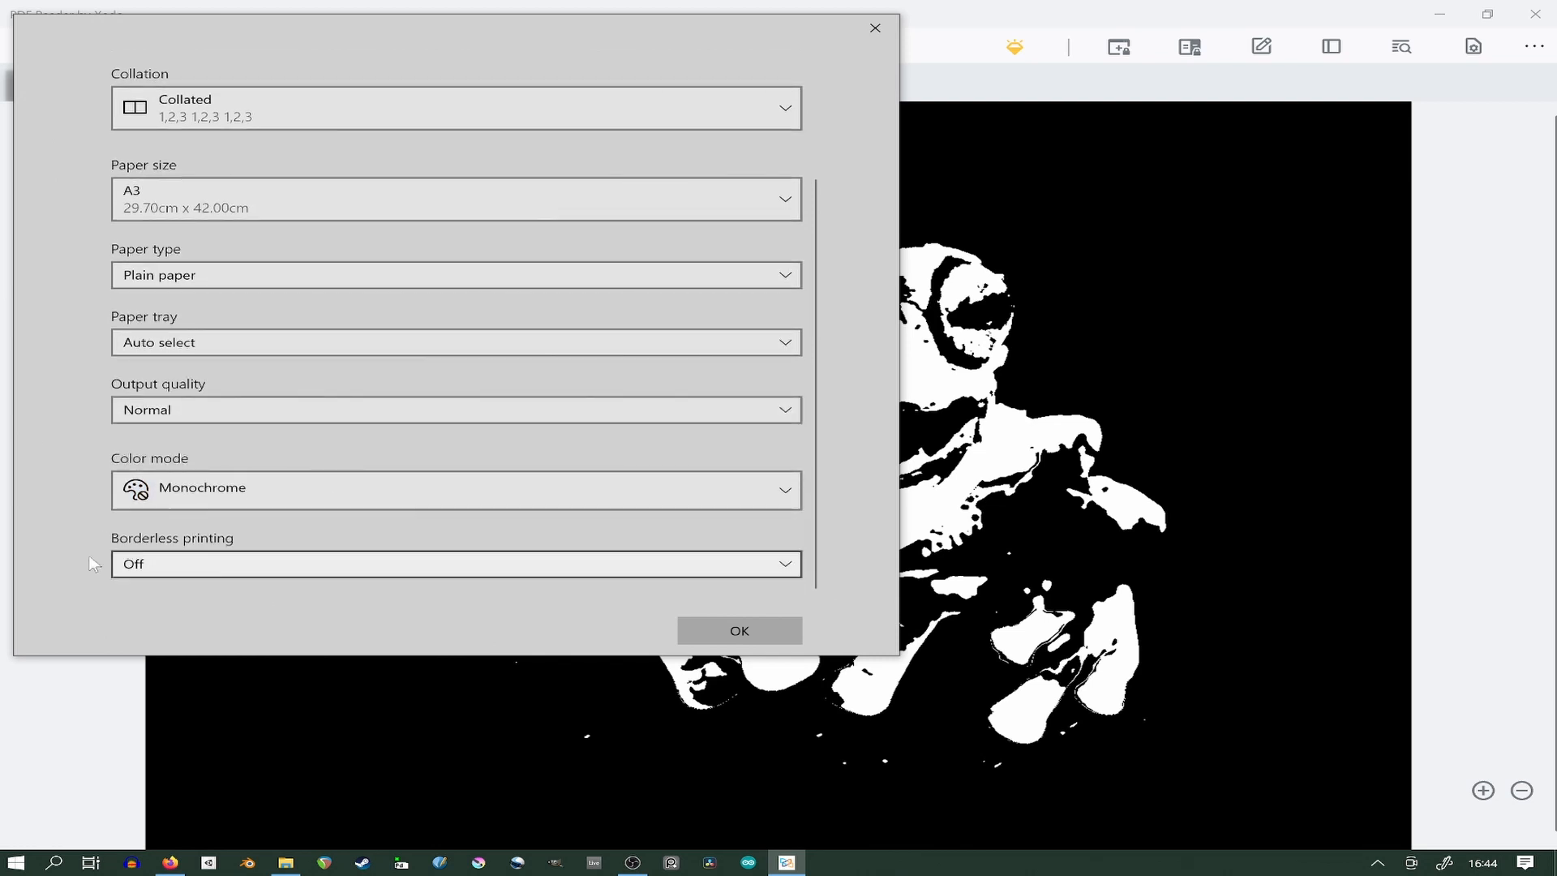
click(215, 574)
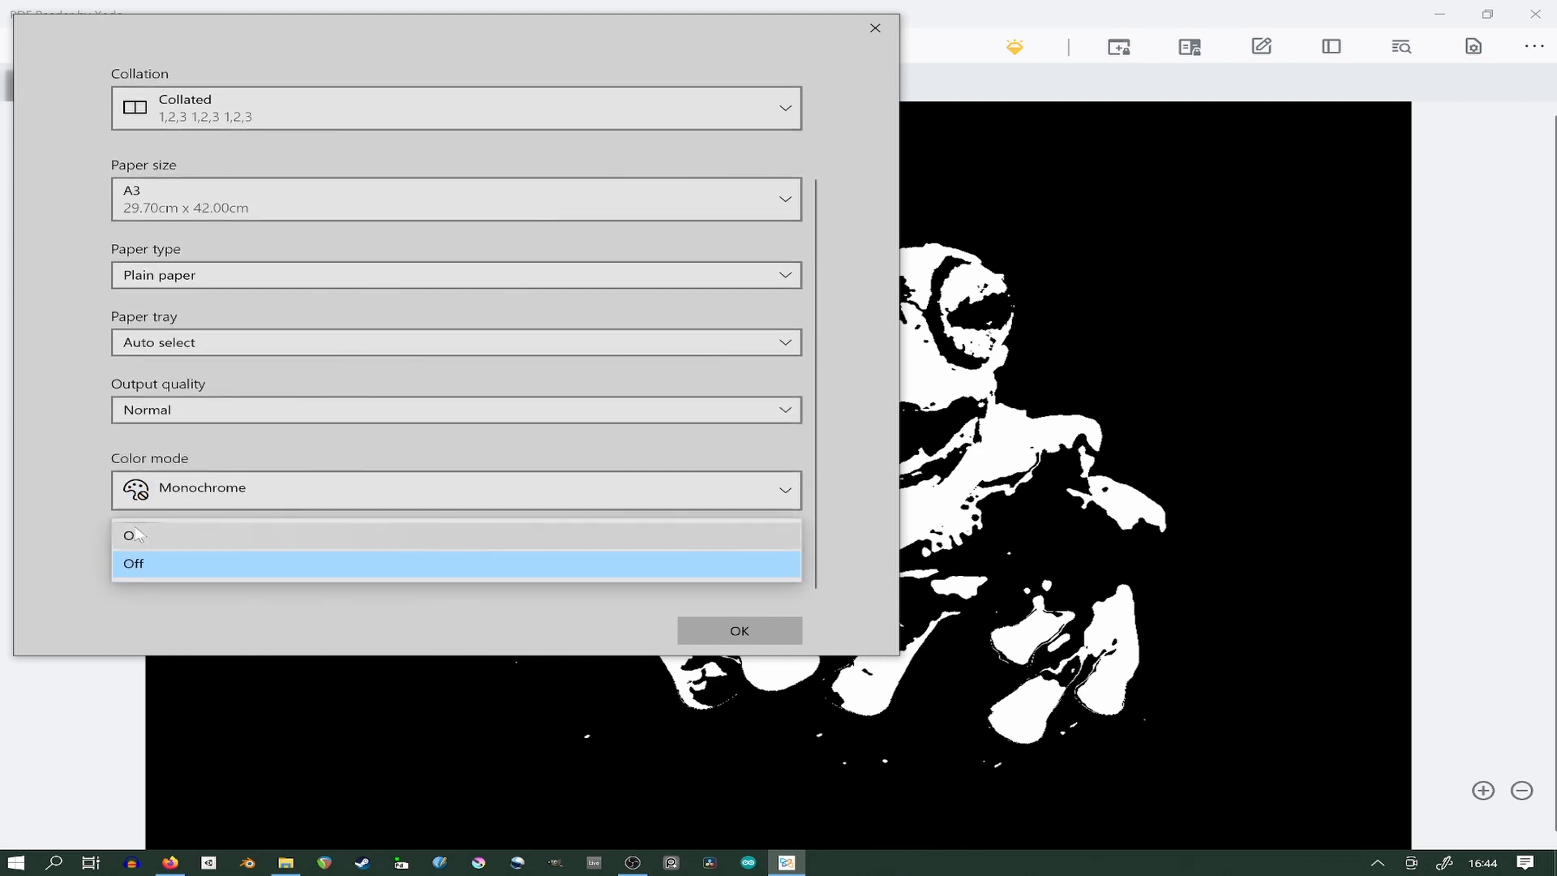
click(454, 566)
click(738, 632)
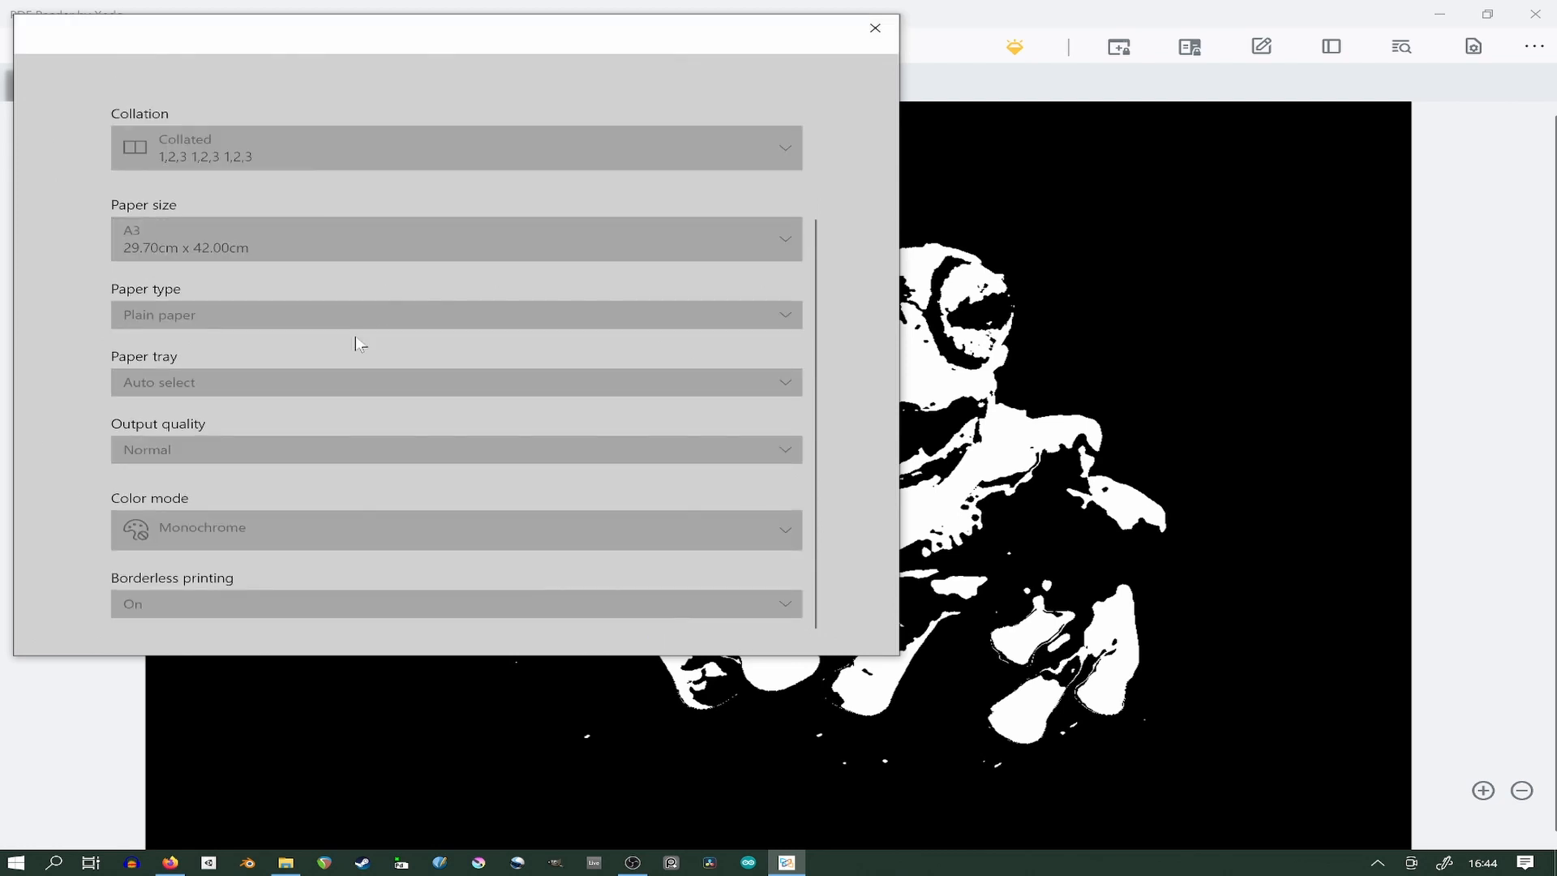